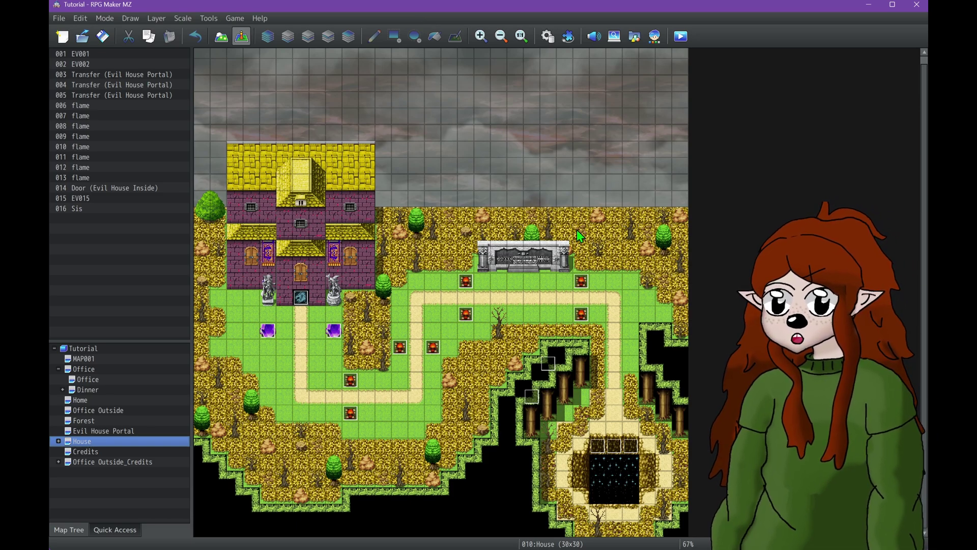
- Build a Windows deployment of the Tutorial game with Desktop\Stream Stuff as output folder
click(61, 18)
click(91, 91)
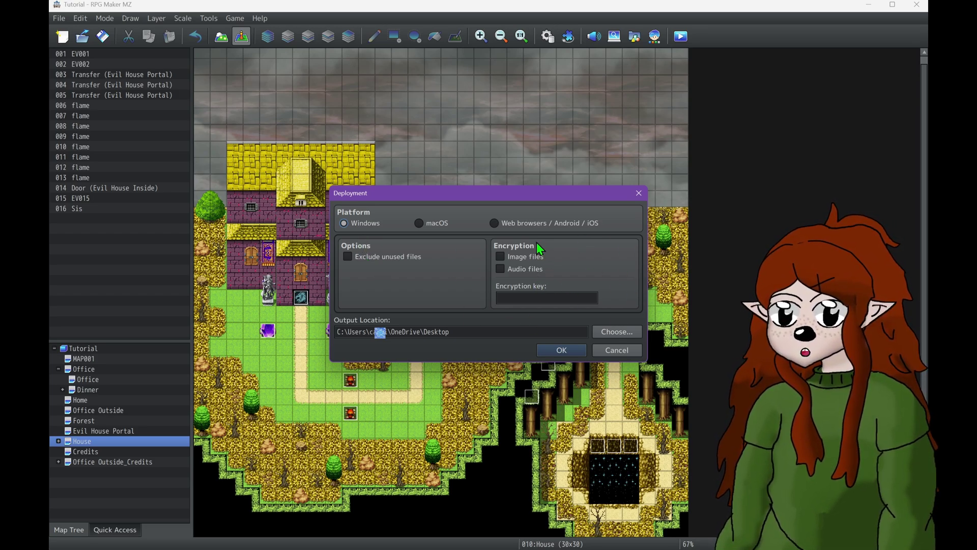
click(529, 271)
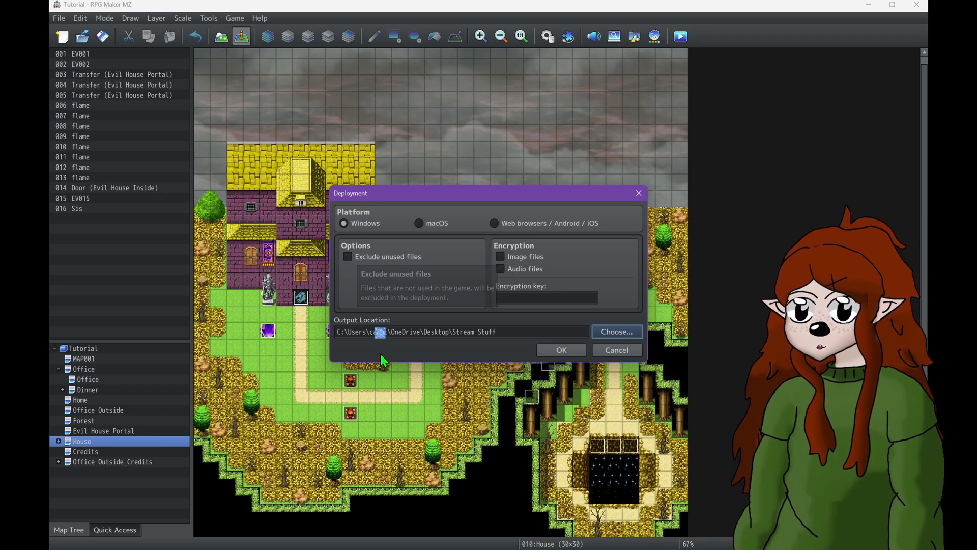
click(549, 349)
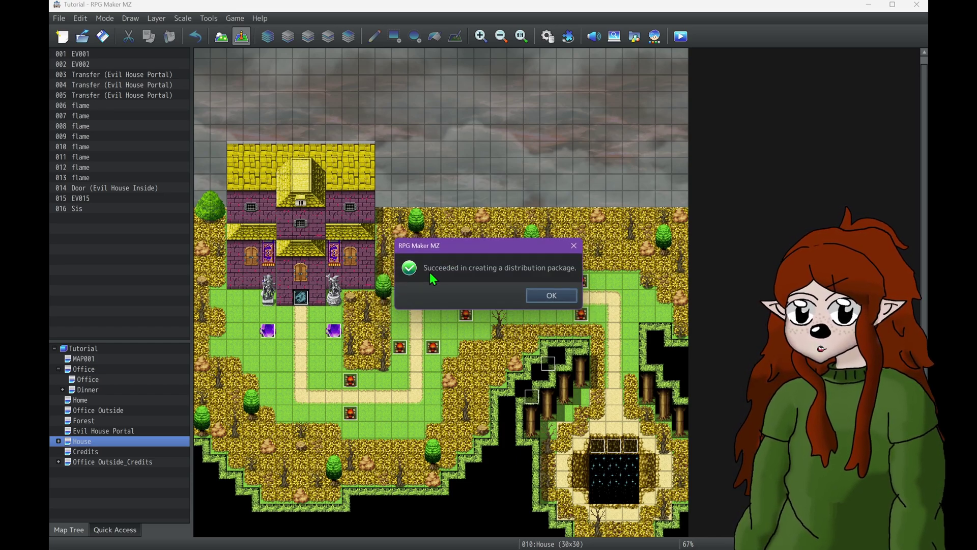
- Dismiss the success message, run the exported Game.exe to its title screen, then close it
click(529, 296)
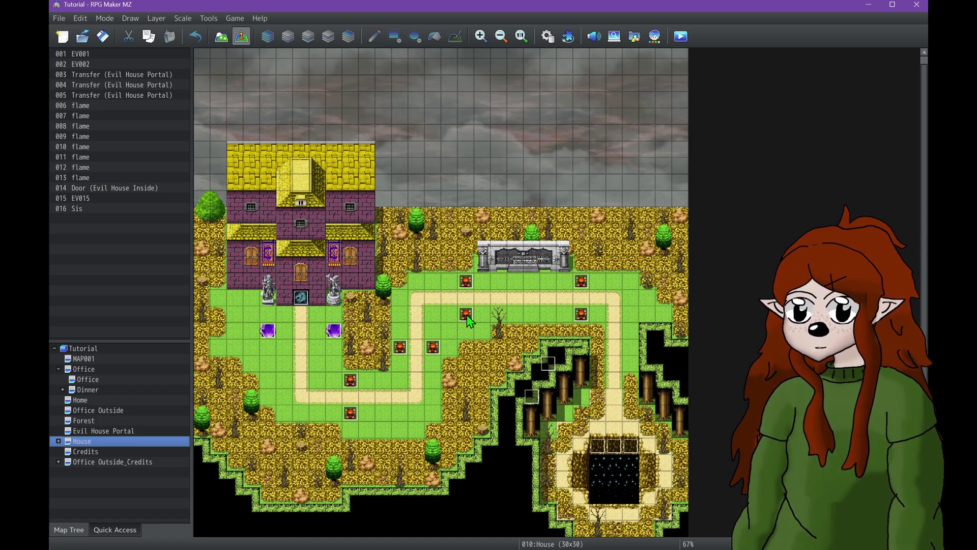
click(386, 544)
double_click(631, 316)
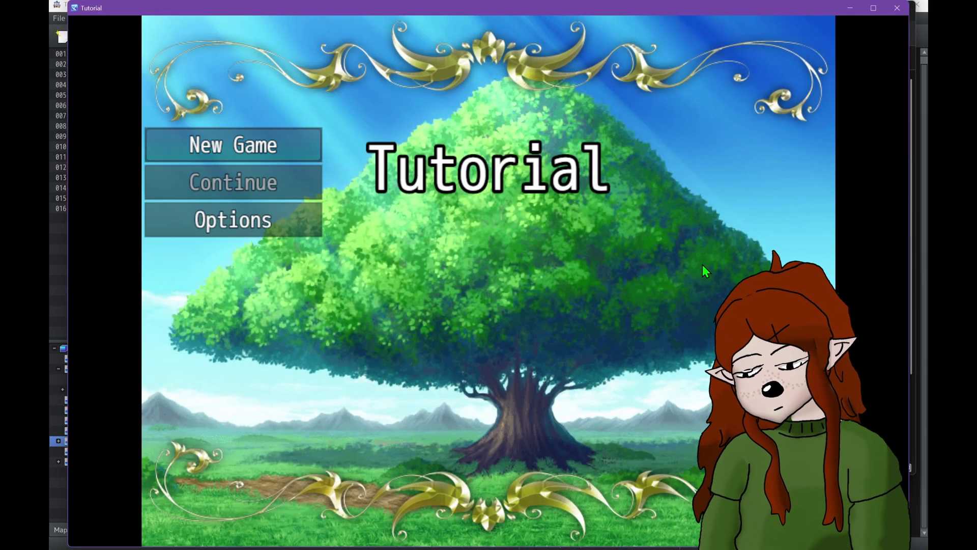
click(898, 8)
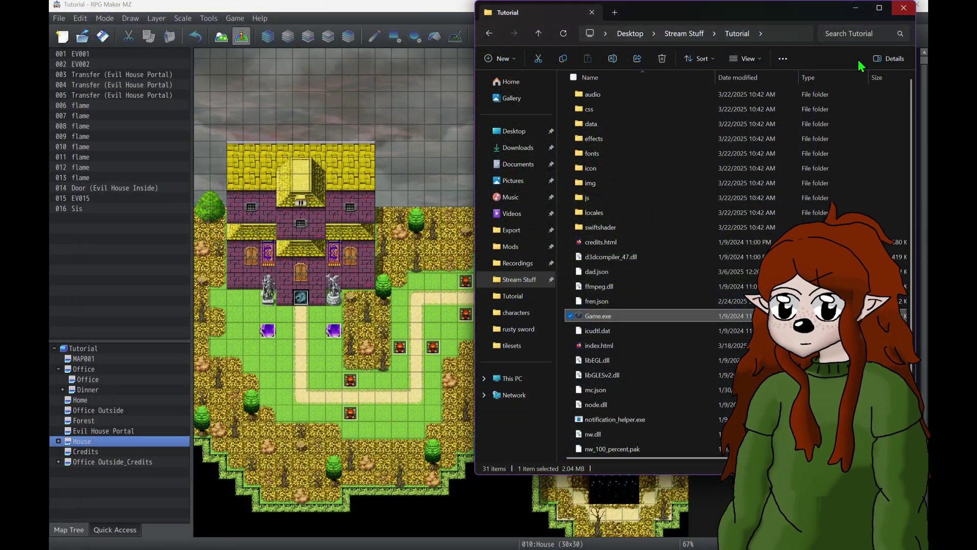
- From Stream Stuff, open the exported Tutorial folder and check its effects subfolder
click(684, 33)
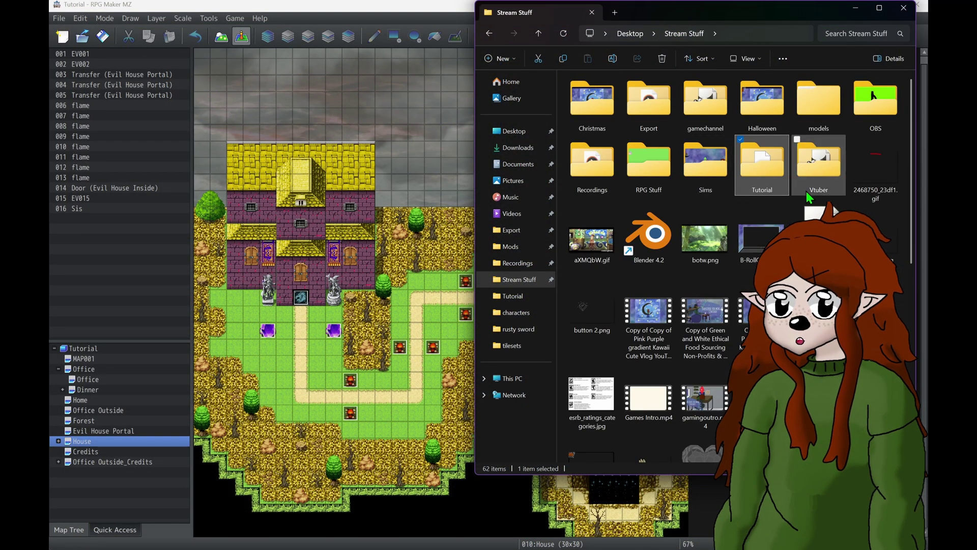
right_click(769, 176)
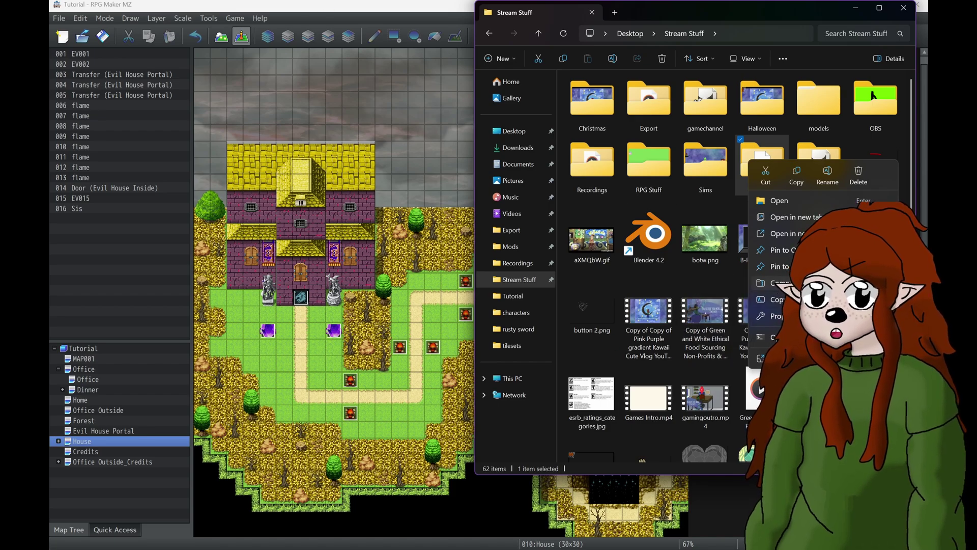
click(776, 127)
double_click(762, 155)
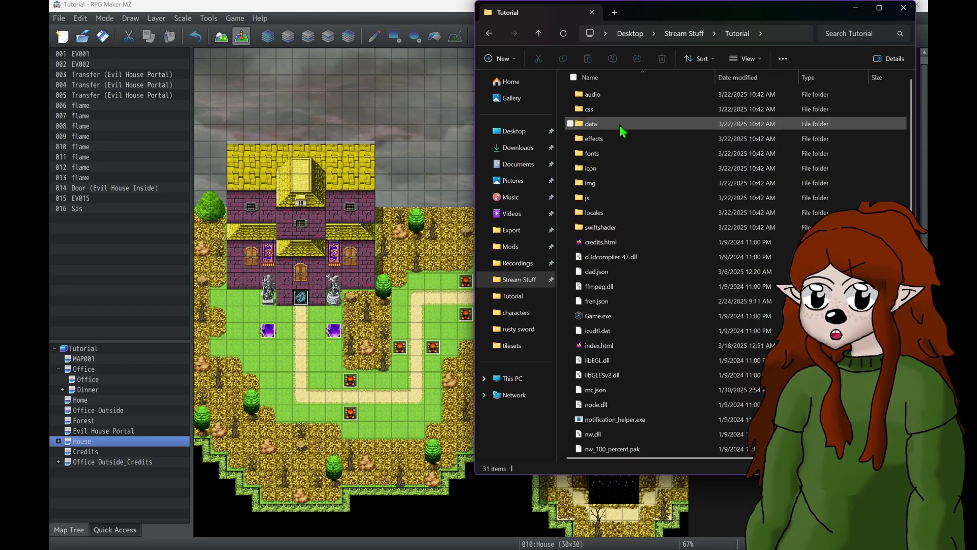
double_click(596, 138)
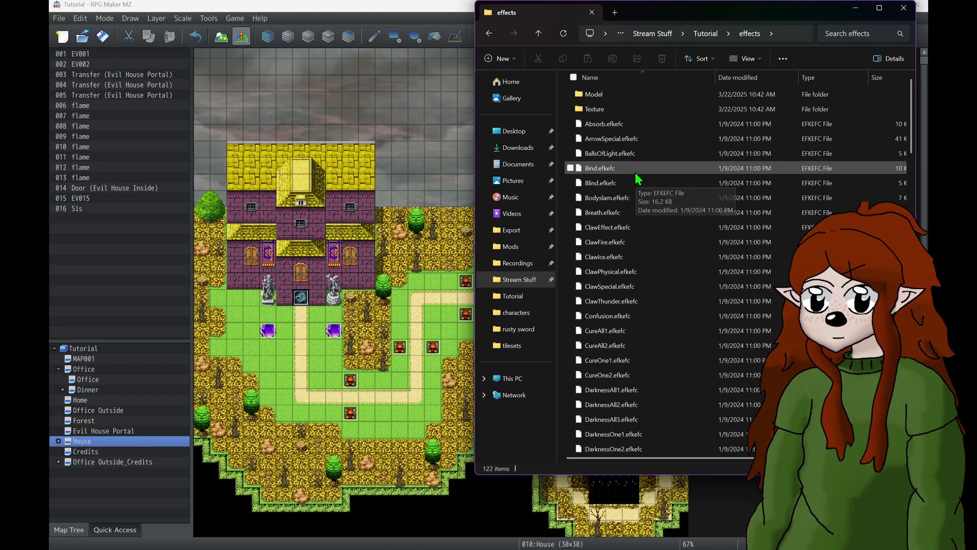
key(alt+Left)
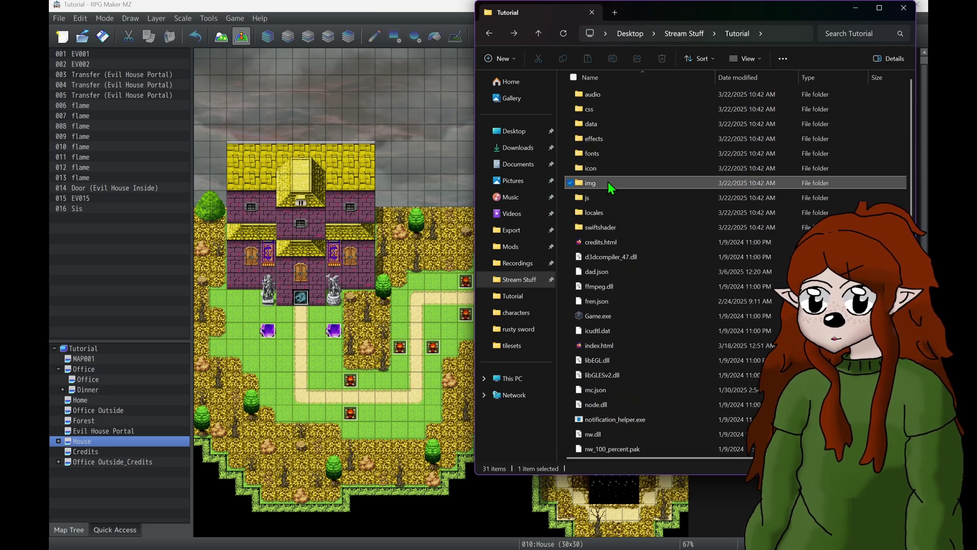
- Inspect the img, system and pictures folders, then return up to Stream Stuff
double_click(609, 183)
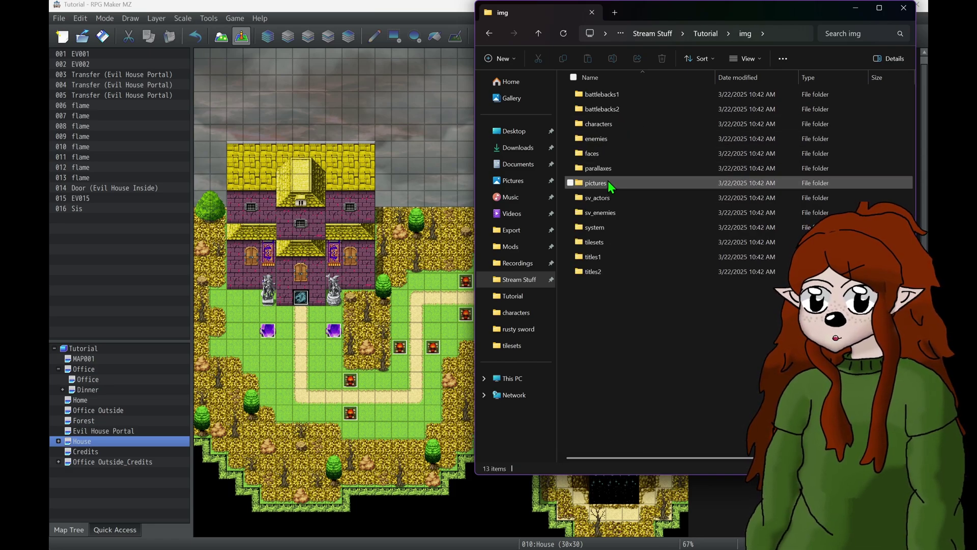
double_click(611, 225)
key(alt+Left)
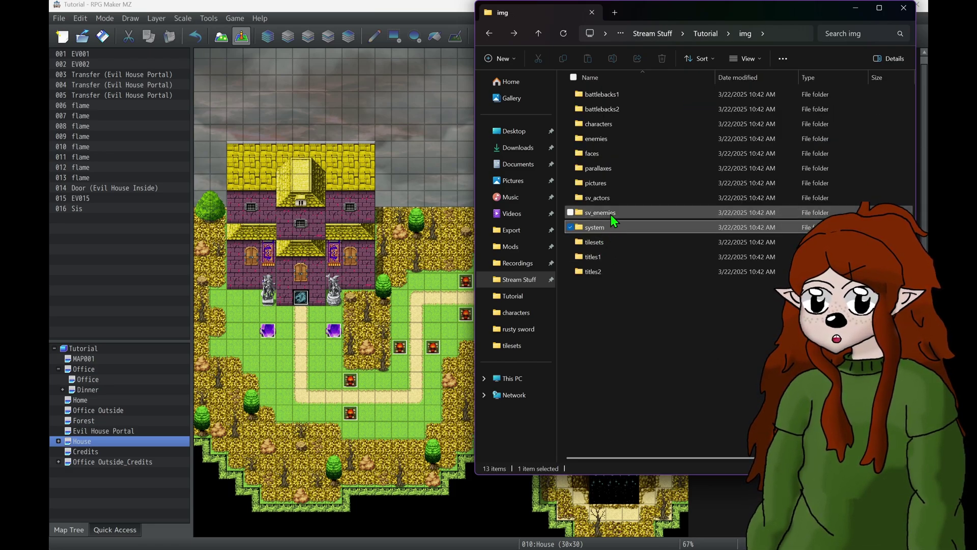
double_click(609, 183)
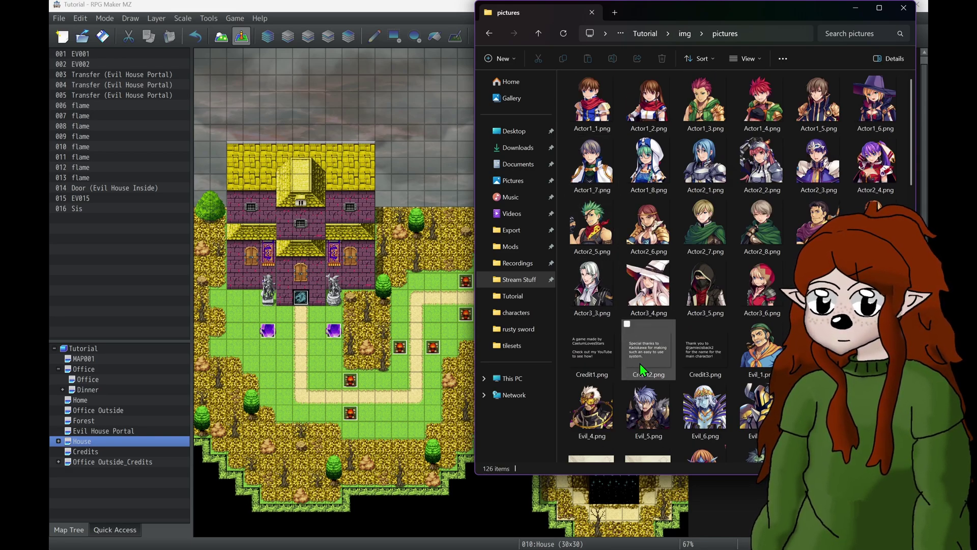
key(BackSpace)
key(BackSpace)
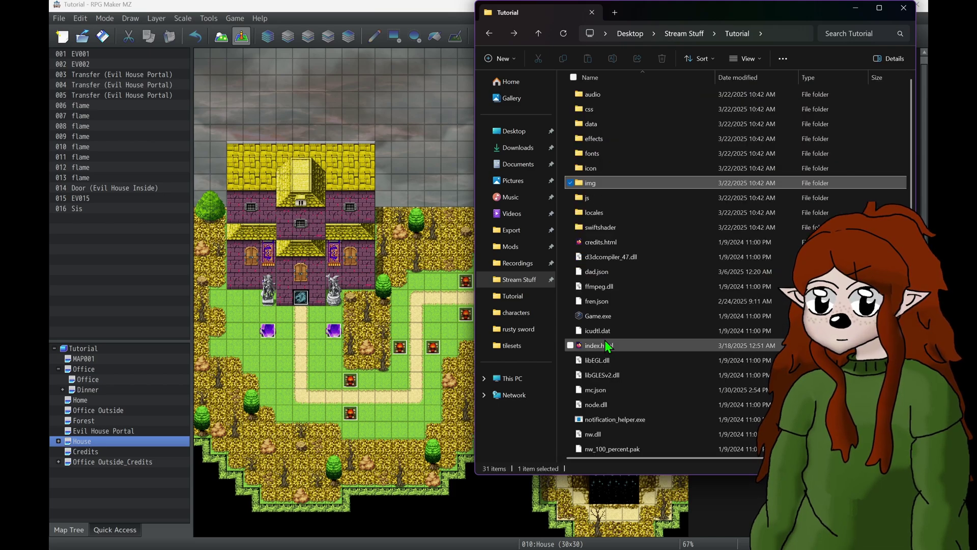
click(687, 36)
- Compress the Tutorial folder into a ZIP file, keeping the default name
right_click(760, 169)
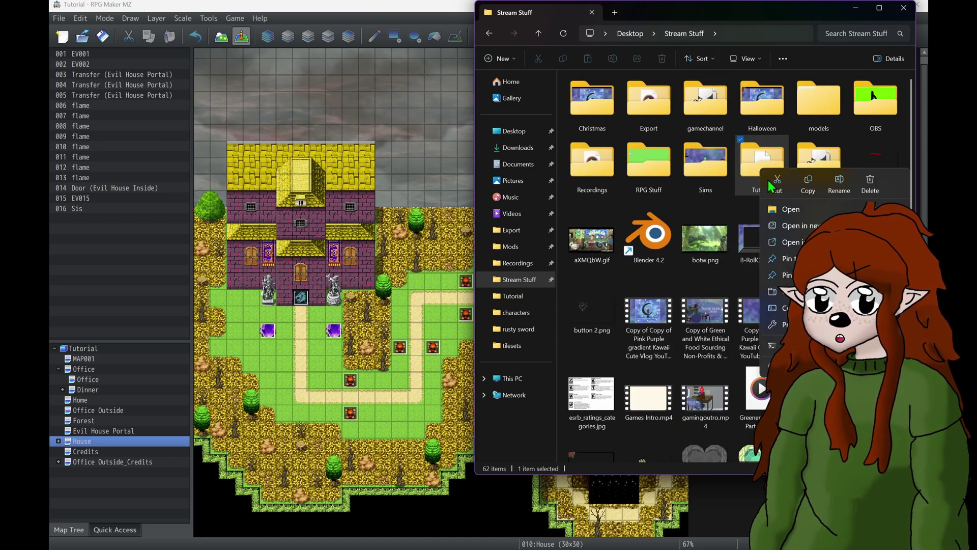
mouse_move(760, 297)
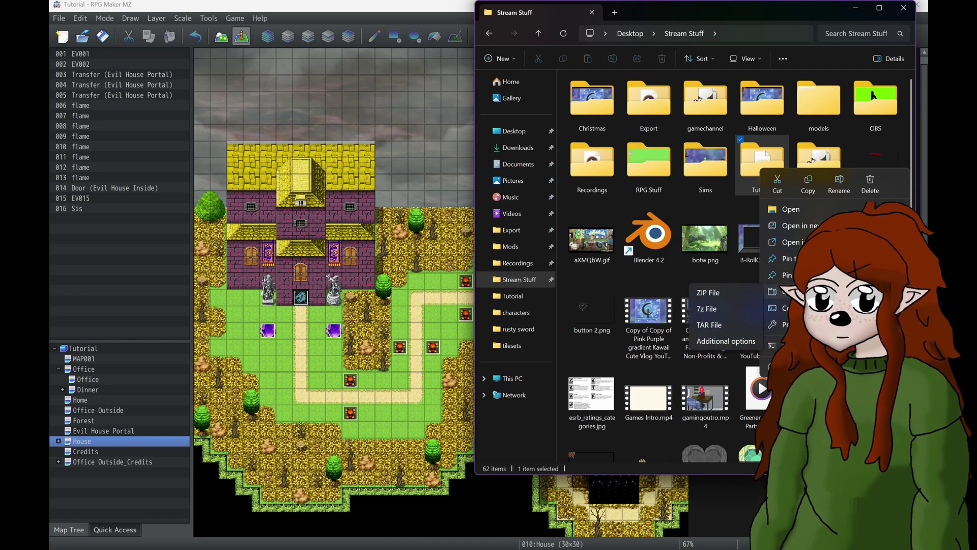
click(746, 297)
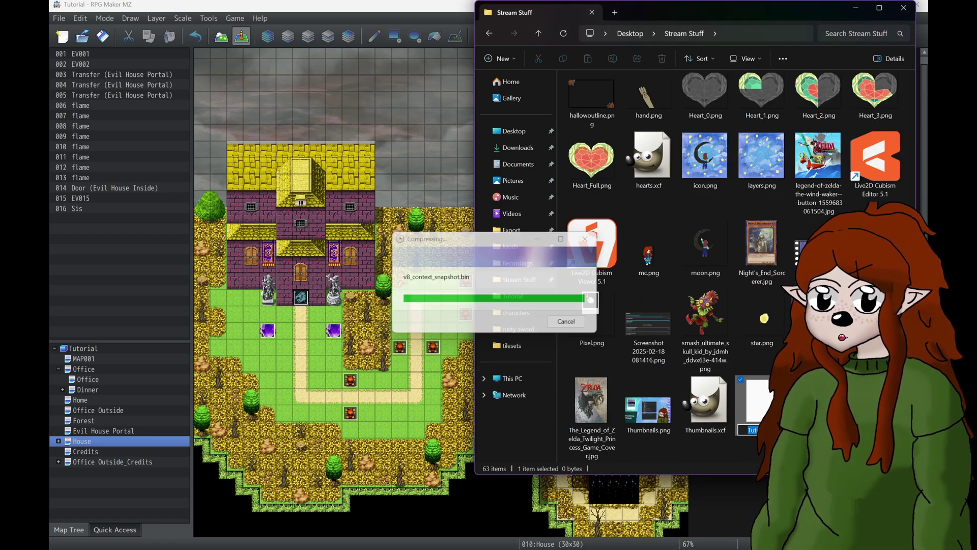
key(Return)
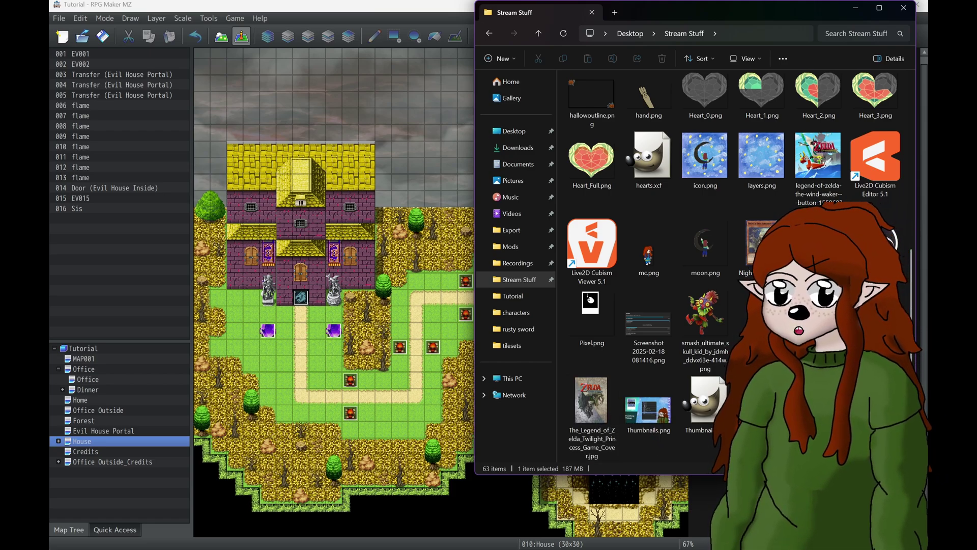
- Scroll through the Stream Stuff listing and select the Tutorial folder
scroll(696, 432, up, 5)
scroll(697, 432, down, 7)
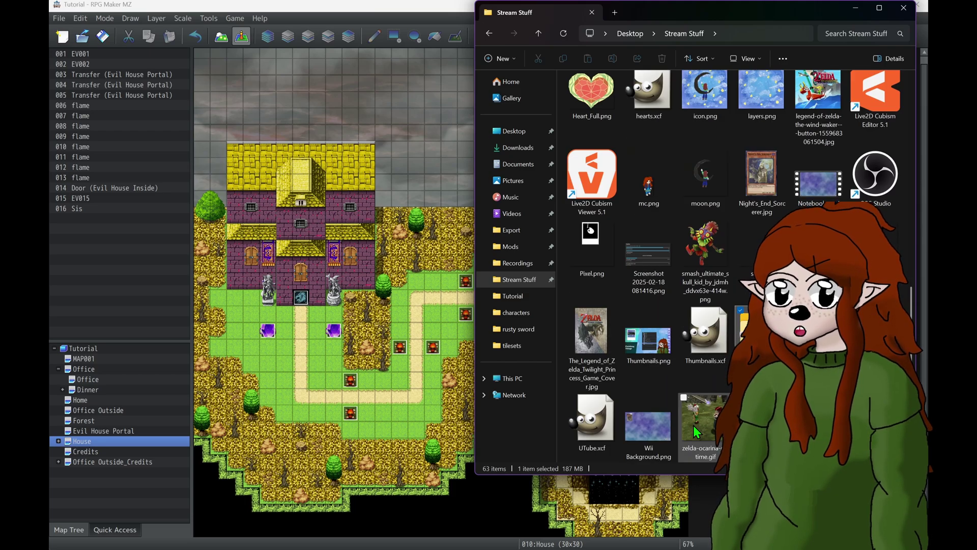
scroll(696, 431, up, 7)
scroll(743, 331, down, 8)
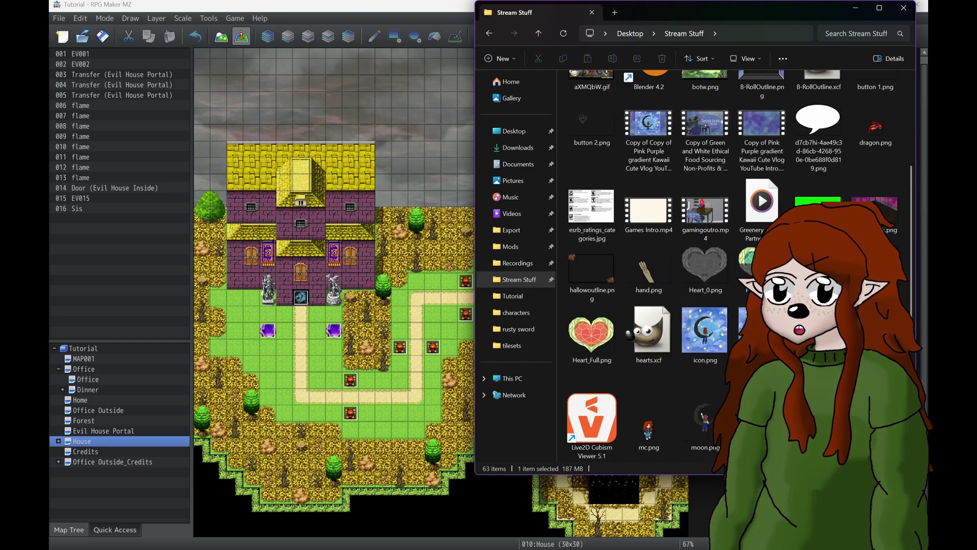
scroll(743, 331, up, 7)
scroll(743, 331, down, 7)
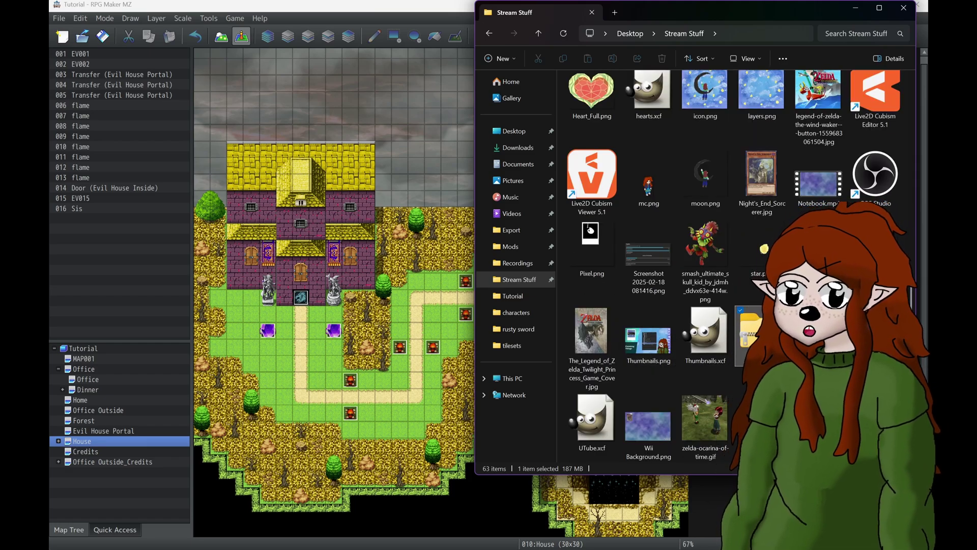
scroll(743, 331, up, 7)
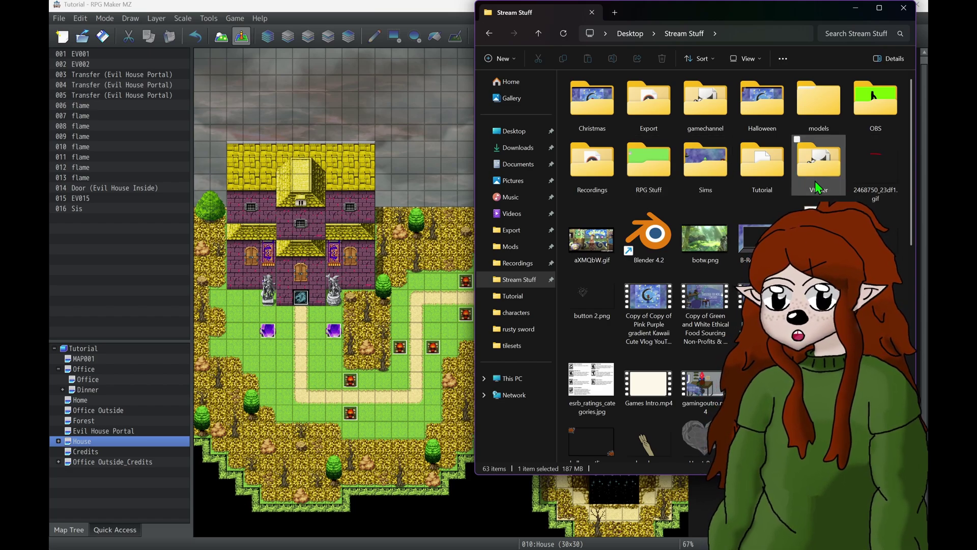
click(759, 179)
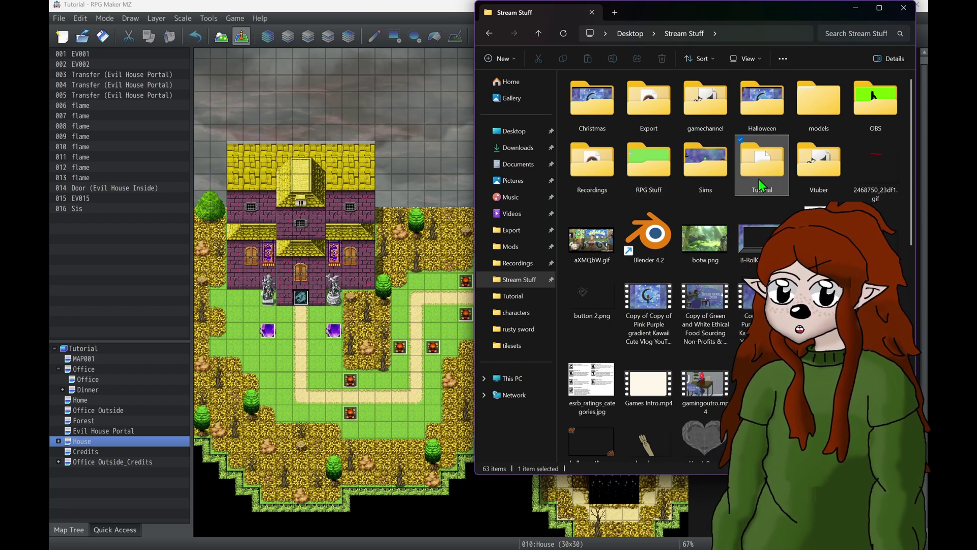
- In Deployment settings, exclude unused files and enable image and audio file encryption
click(217, 7)
click(59, 17)
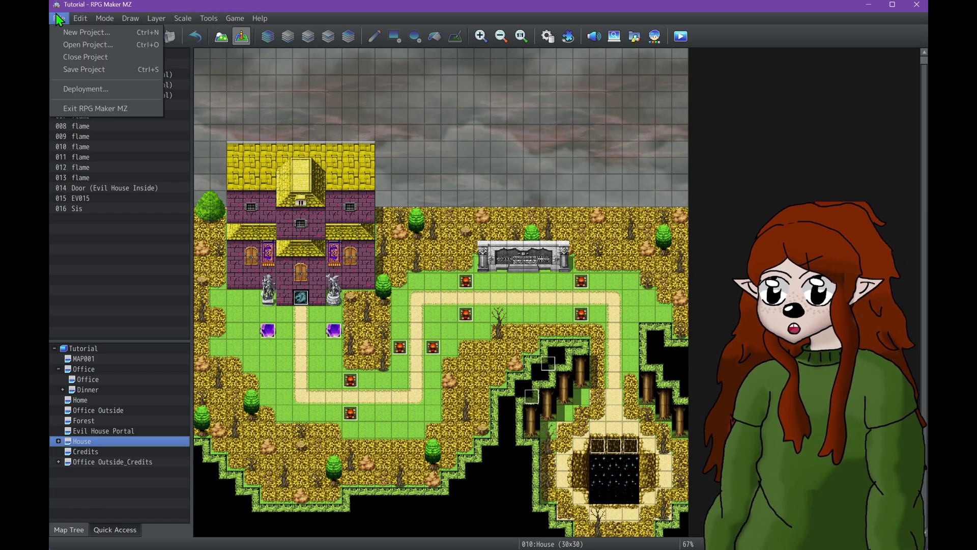
click(85, 89)
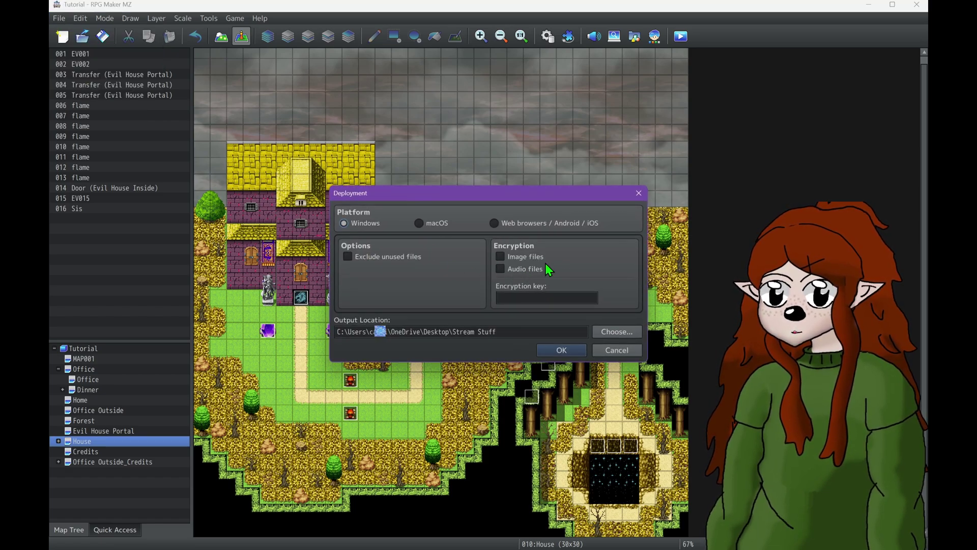
click(384, 256)
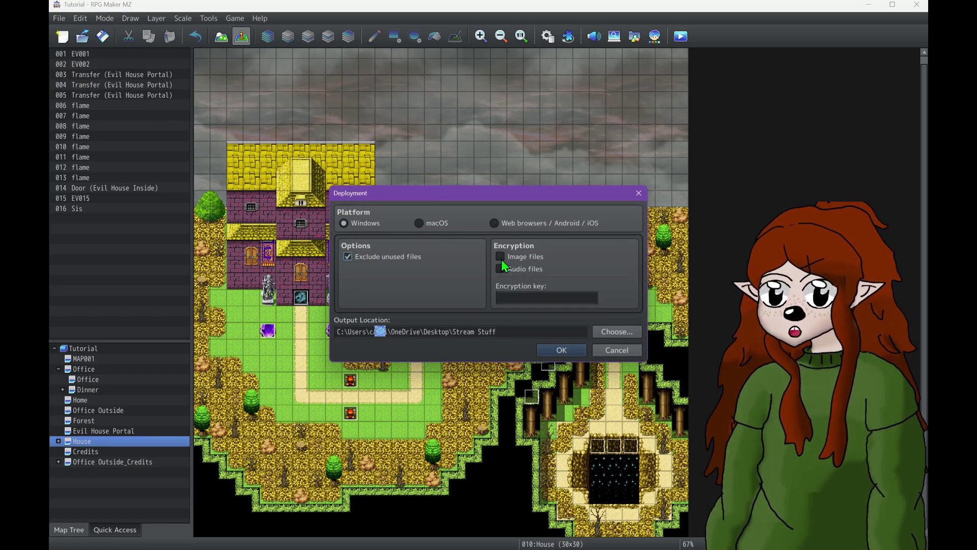
click(501, 259)
click(500, 267)
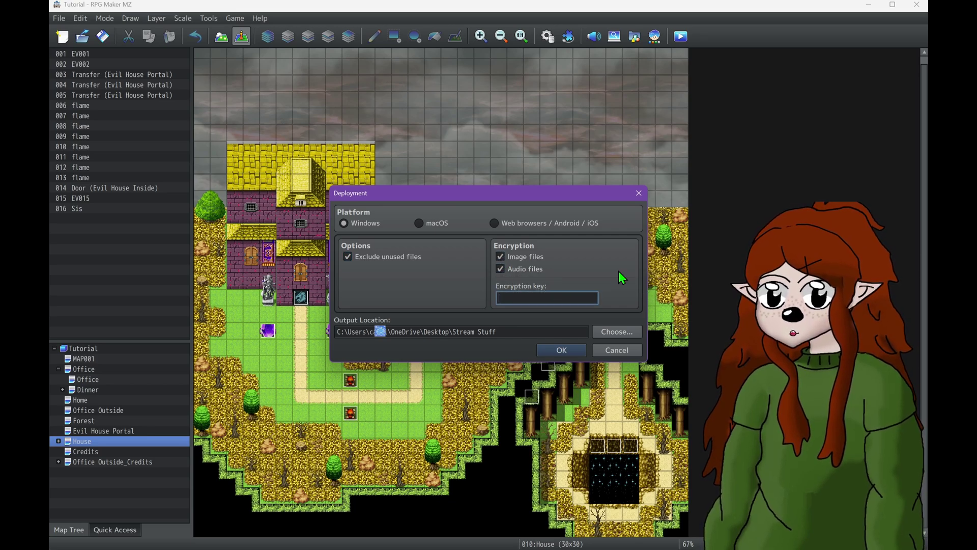
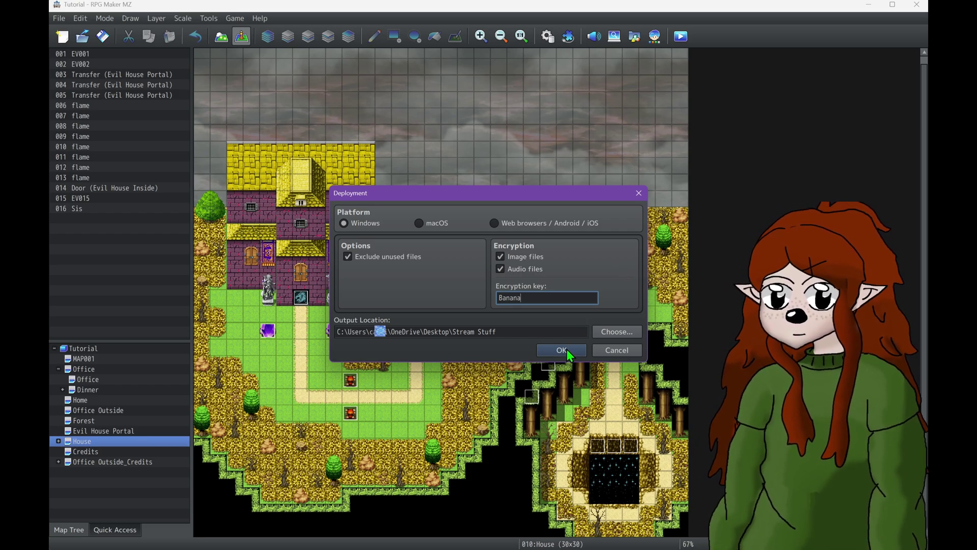
- Enter the encryption key, deploy, and overwrite the existing Stream Stuff output
click(562, 350)
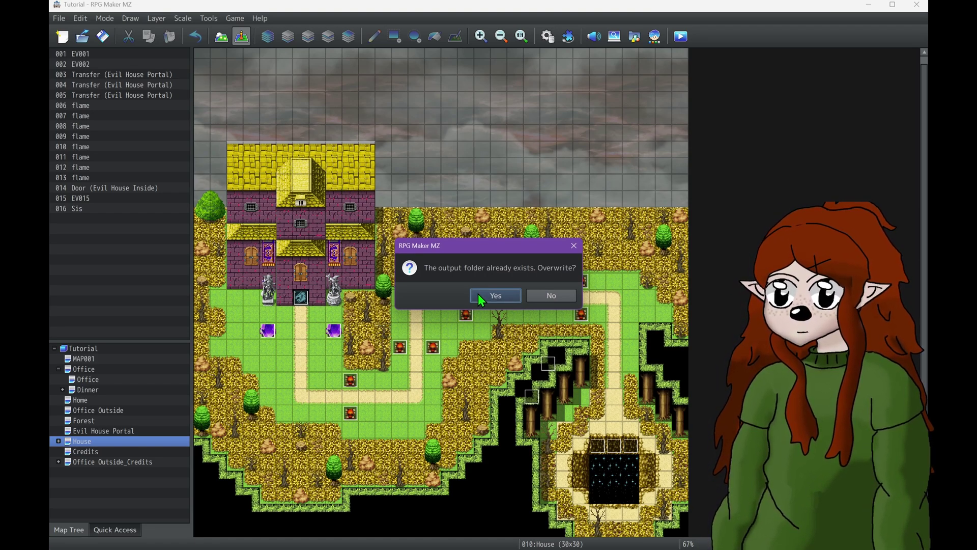
click(478, 295)
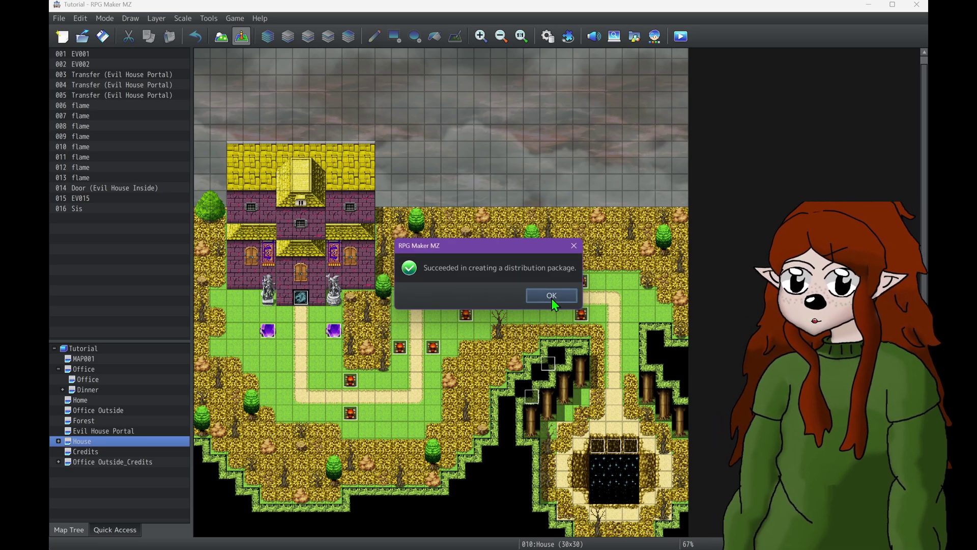
click(553, 297)
click(204, 537)
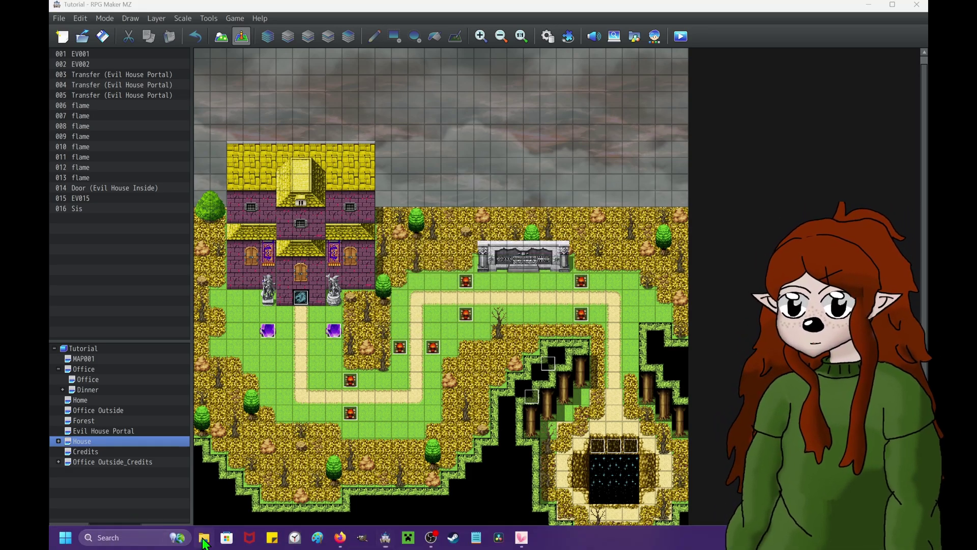
double_click(761, 182)
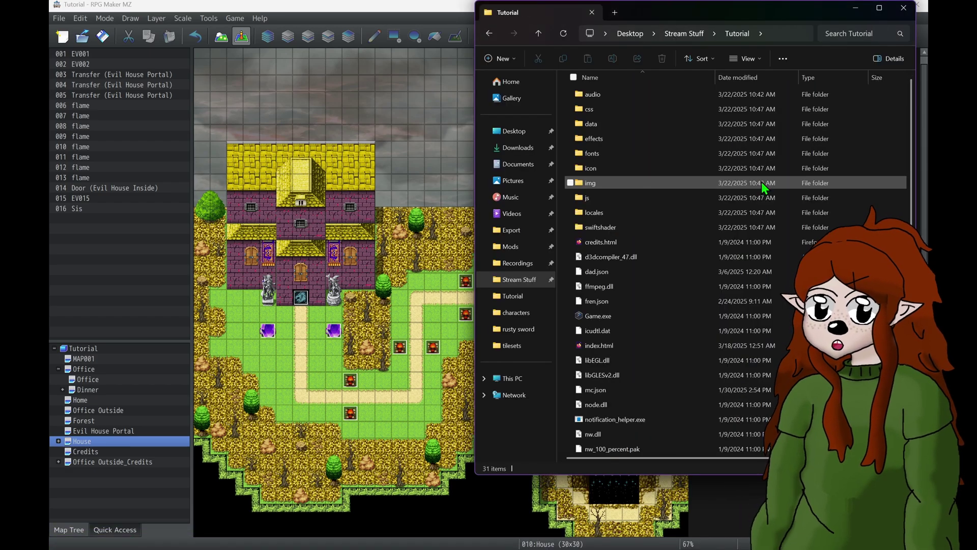
double_click(589, 182)
double_click(595, 166)
key(alt+Left)
key(alt+Left)
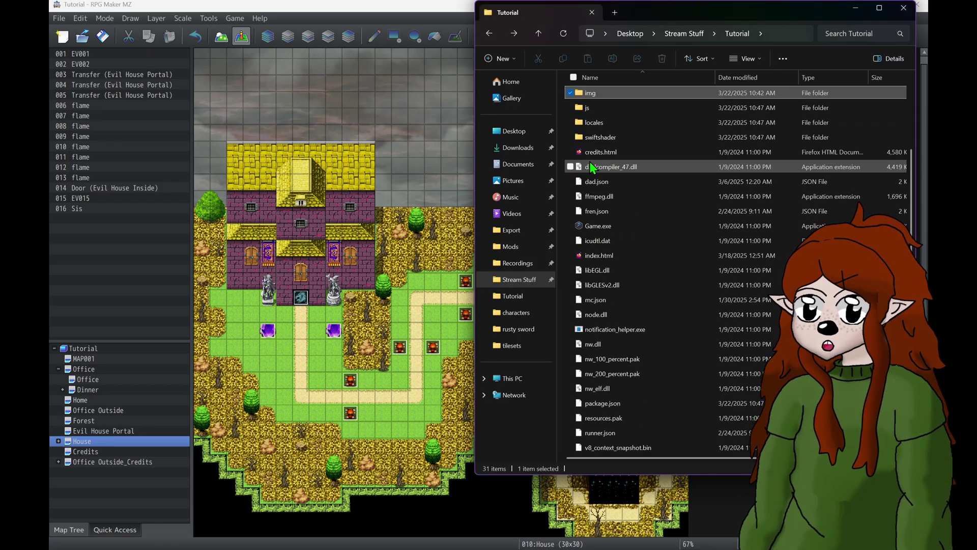
click(682, 34)
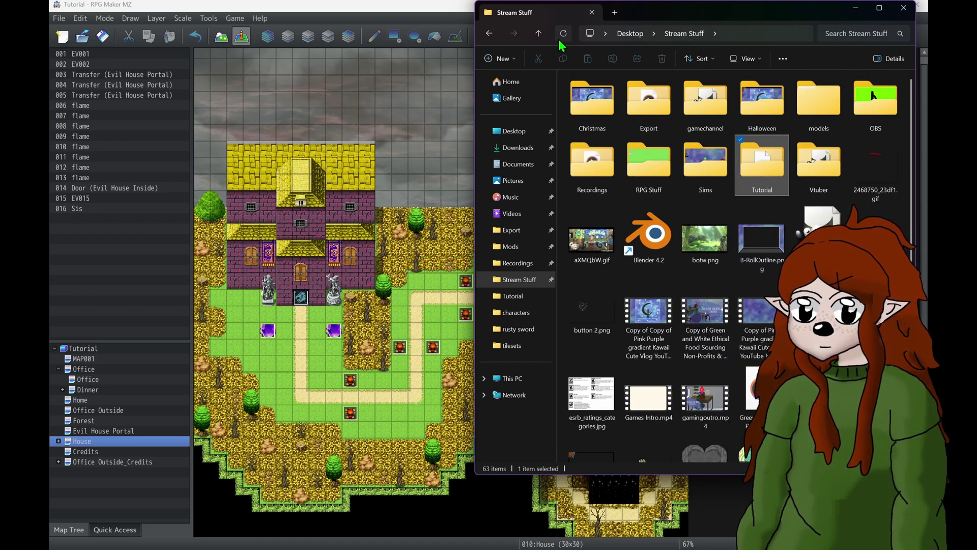
double_click(763, 168)
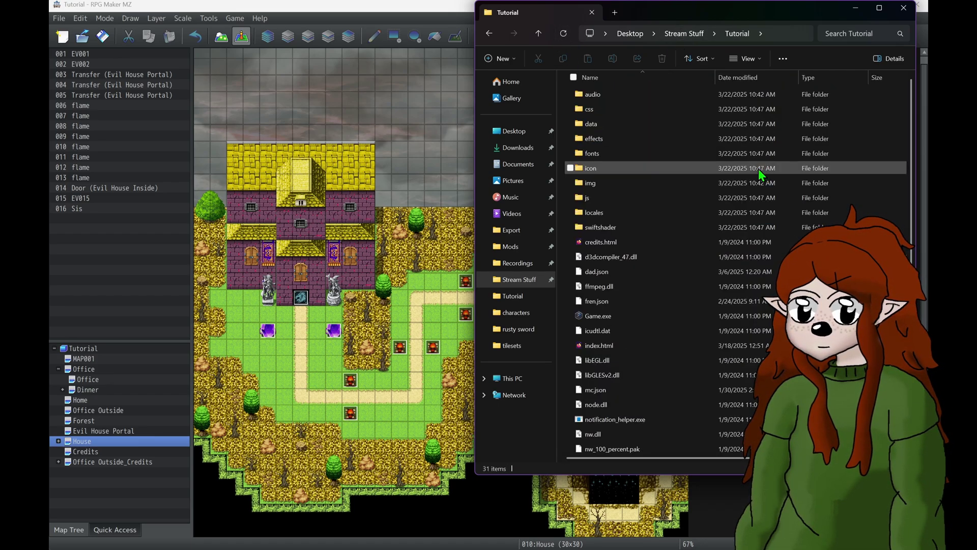
double_click(601, 185)
double_click(606, 156)
click(605, 158)
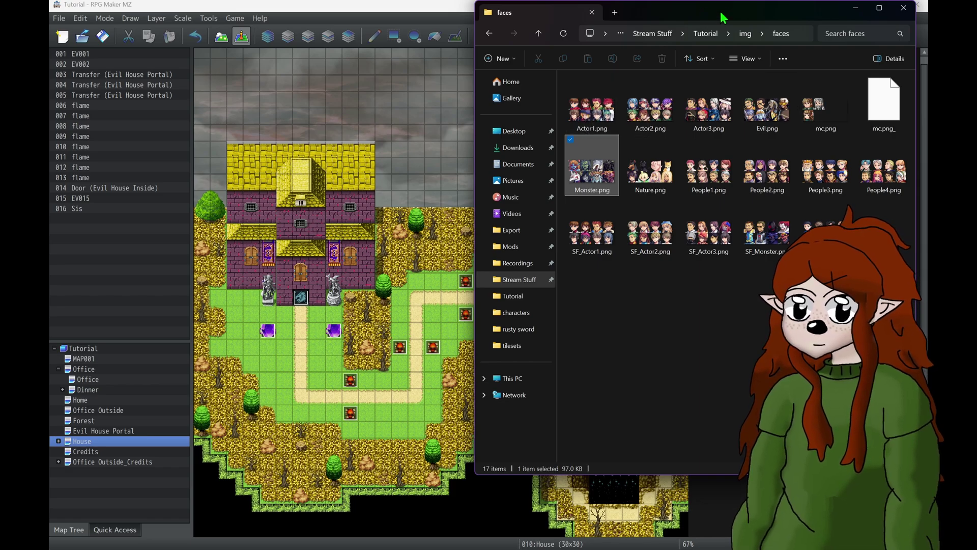
click(746, 34)
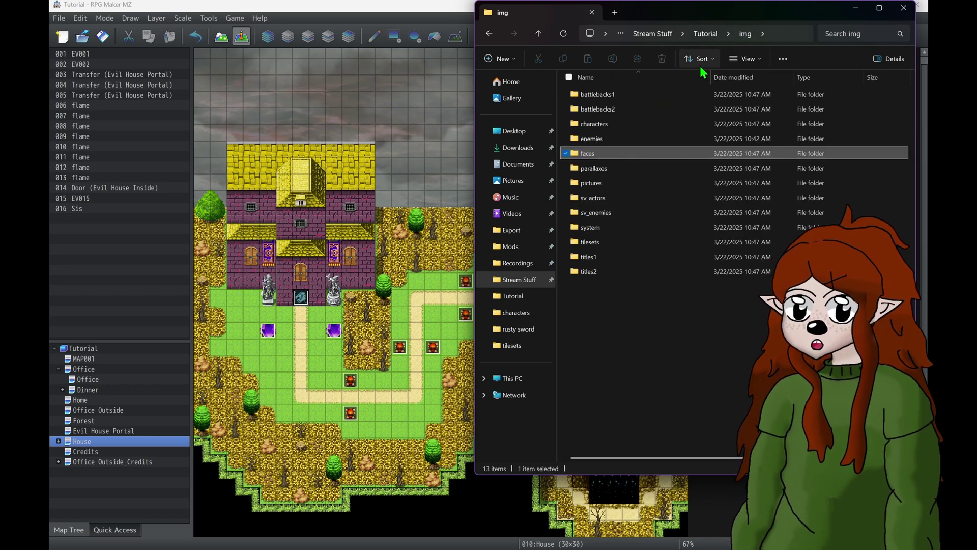
click(705, 35)
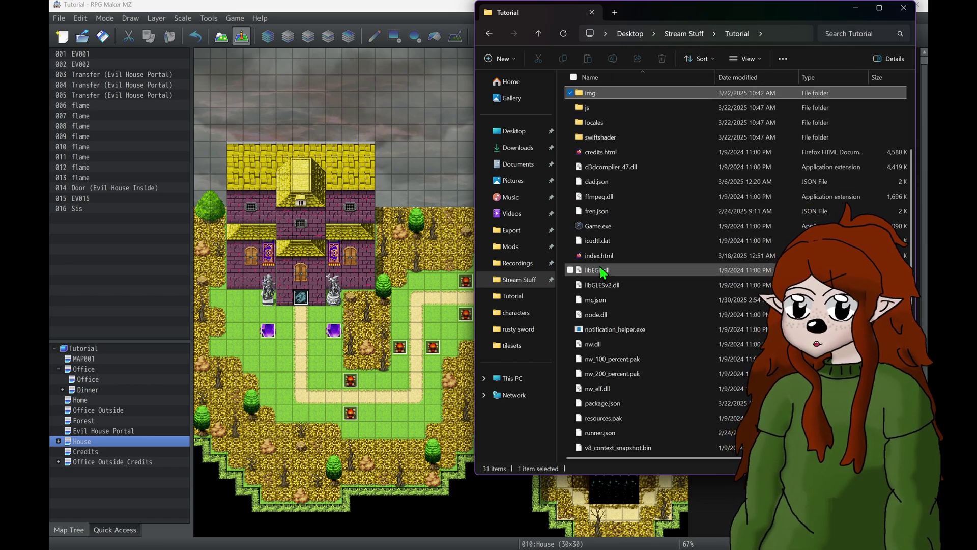
click(685, 34)
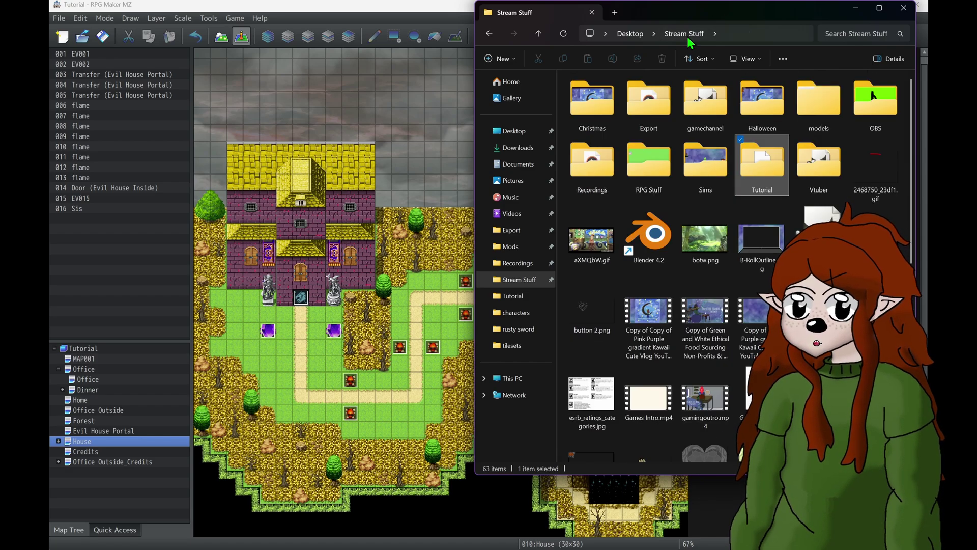
click(408, 4)
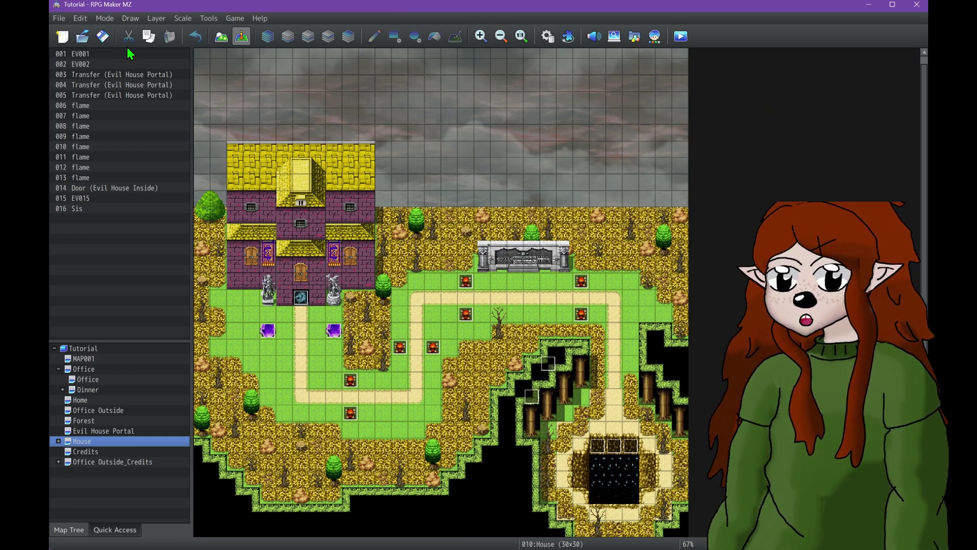
- In Deployment settings, exclude unused files and keep image and audio encryption enabled
click(65, 18)
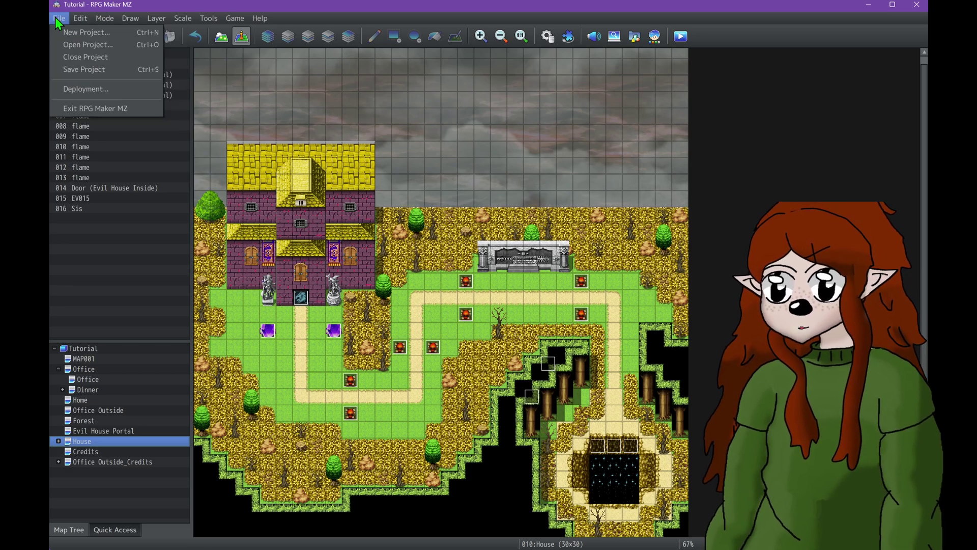
click(81, 89)
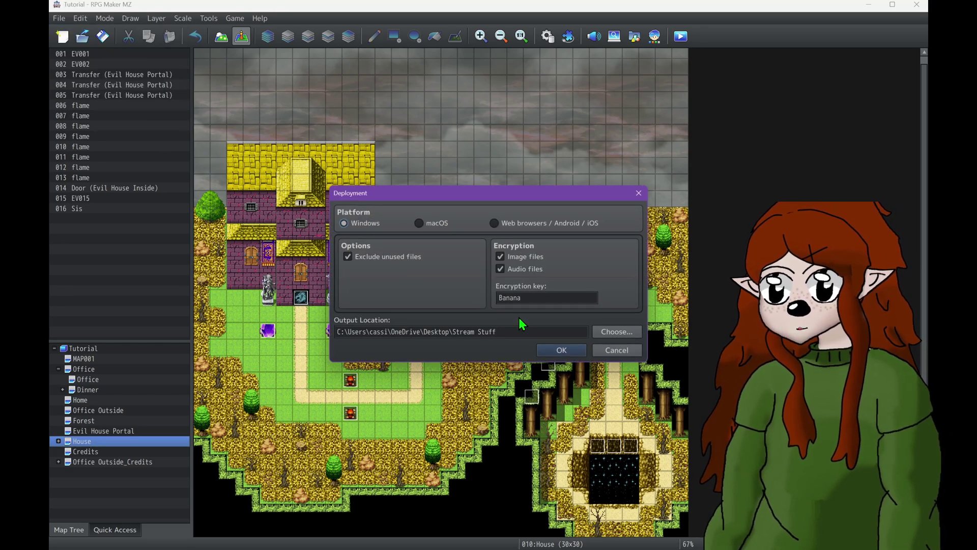
click(522, 269)
click(513, 256)
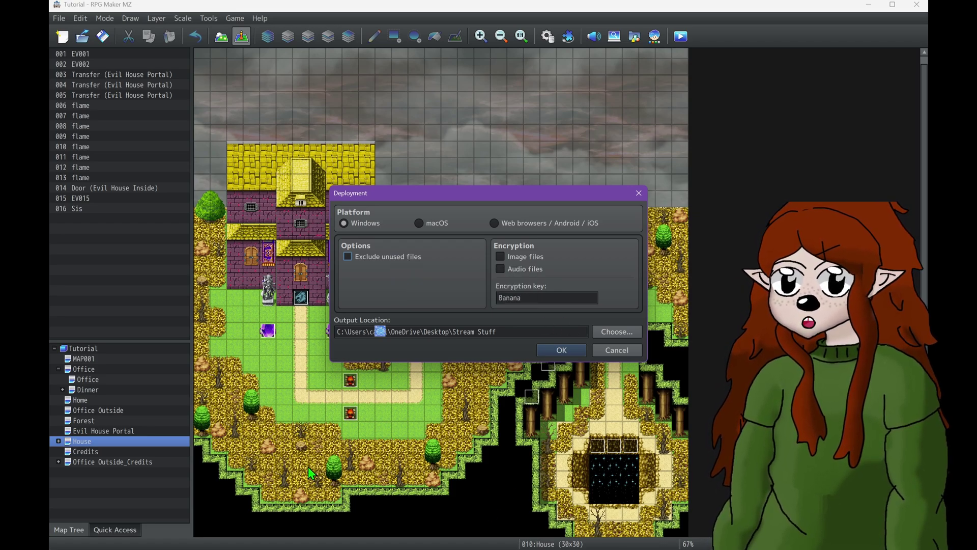
click(348, 257)
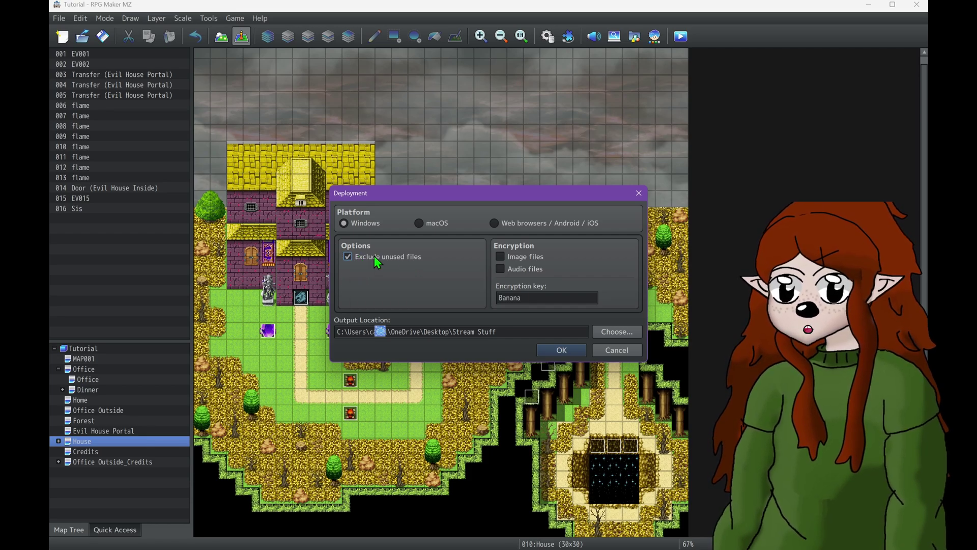
click(500, 257)
click(501, 270)
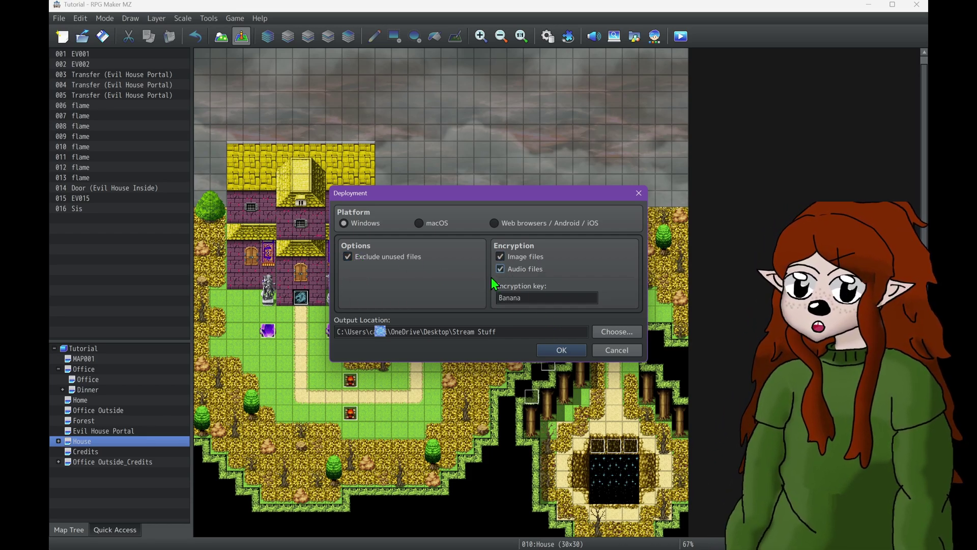
- Set the output location to the Desktop and build the package
click(613, 330)
click(374, 303)
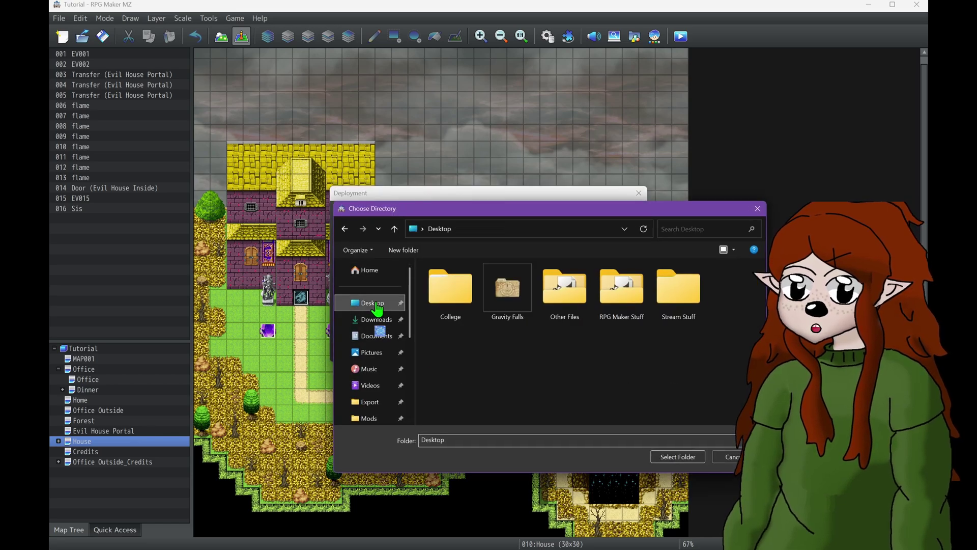
click(685, 459)
click(552, 356)
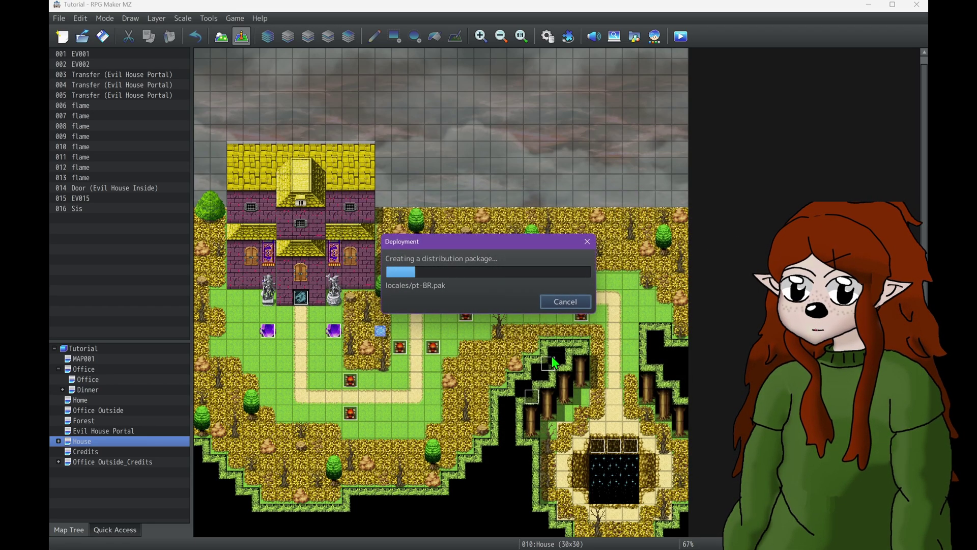
click(551, 304)
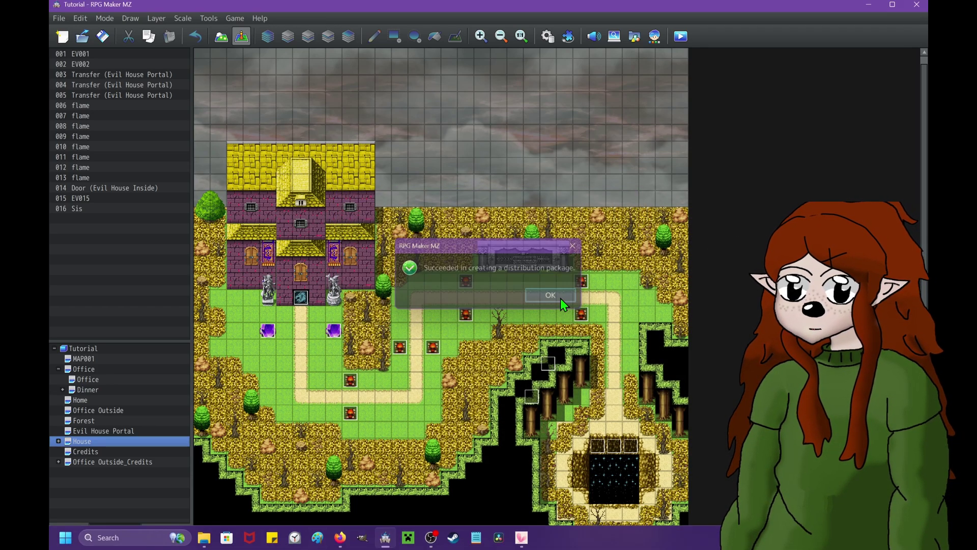
- Open the new Desktop Tutorial folder and browse img's sv_actors, titles1 and pictures folders
click(271, 540)
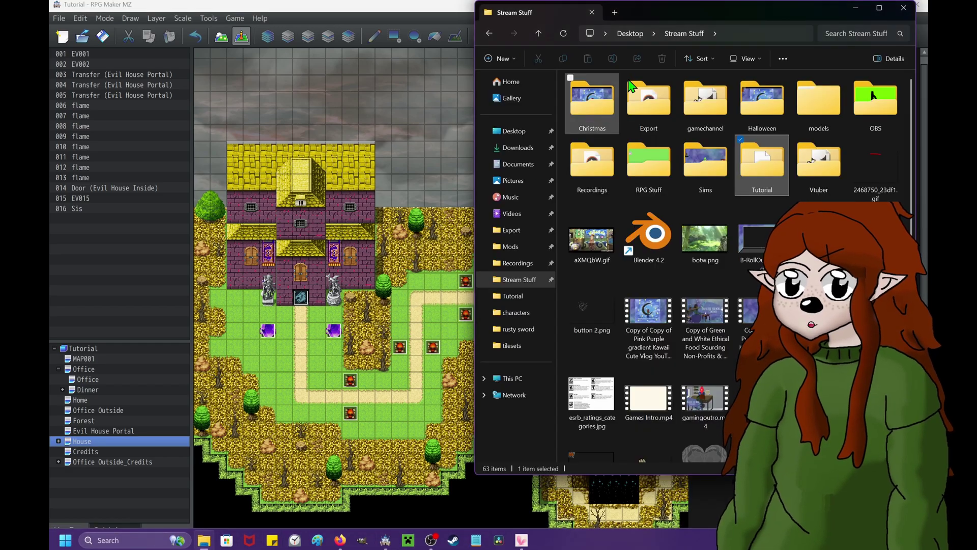
click(514, 130)
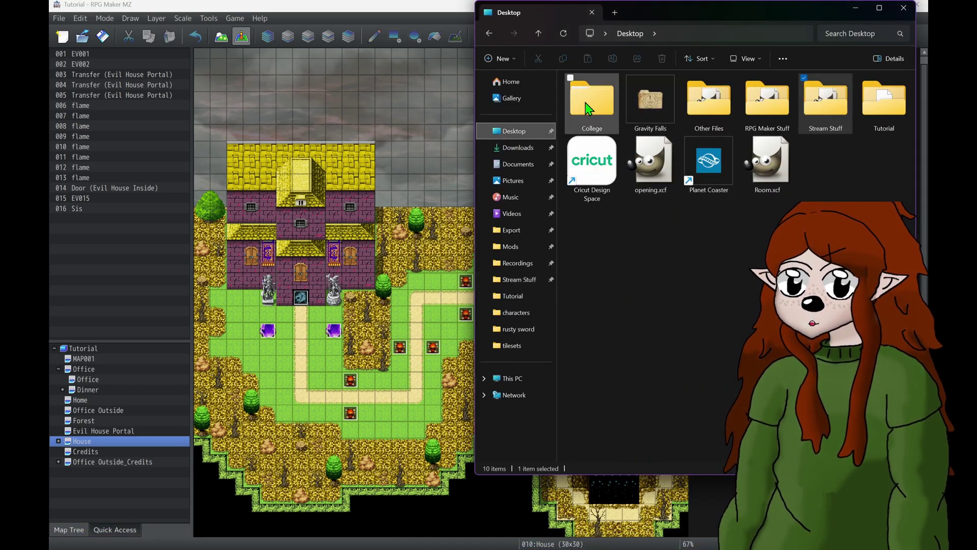
double_click(884, 127)
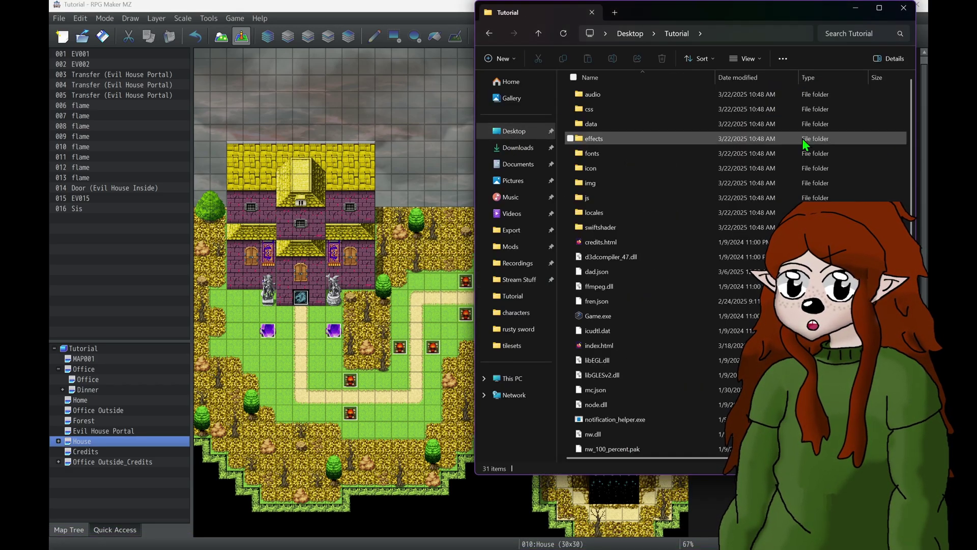
double_click(600, 184)
double_click(600, 186)
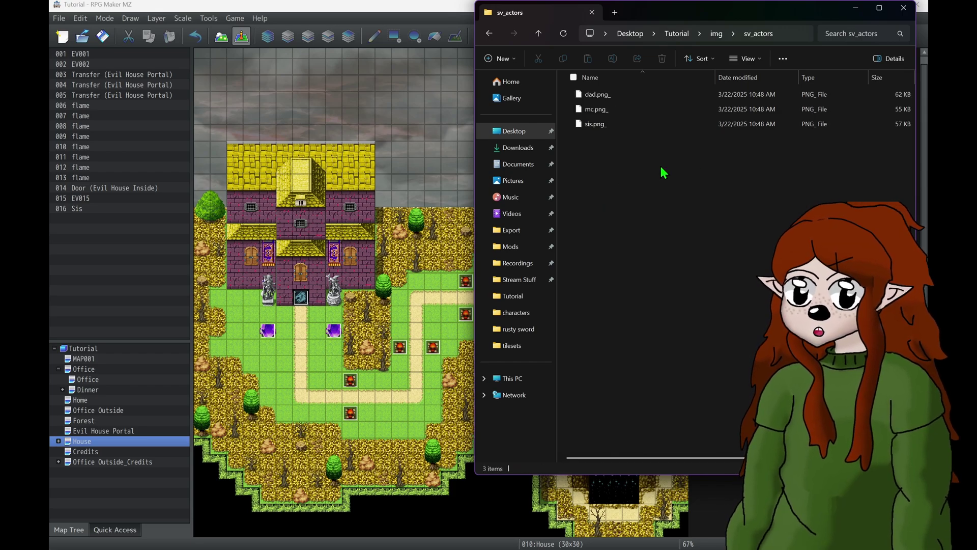
key(alt+Left)
double_click(594, 246)
key(alt+Left)
double_click(597, 168)
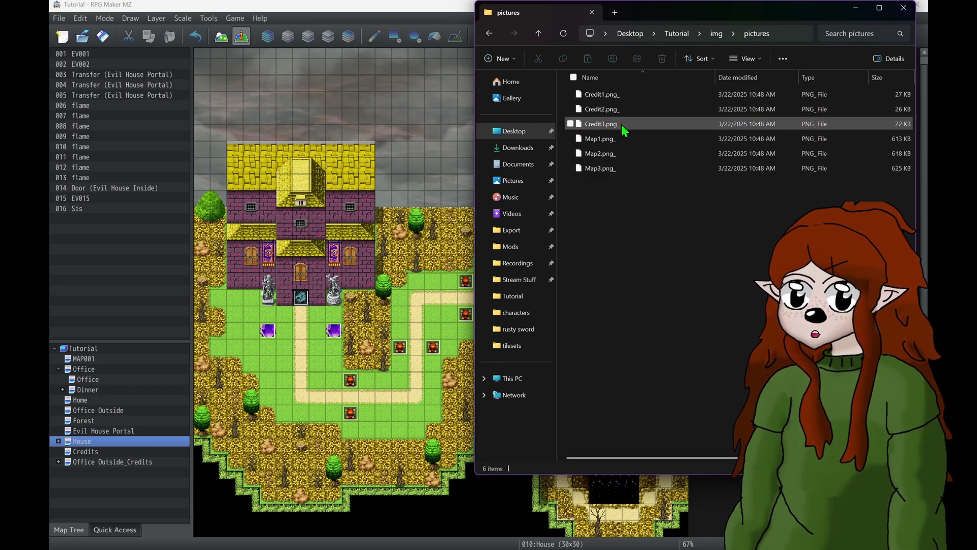
key(alt+Left)
- Try viewing the encrypted !Flame.png_ character image in Notepad, then return to the Tutorial folder
click(606, 125)
double_click(606, 124)
double_click(603, 124)
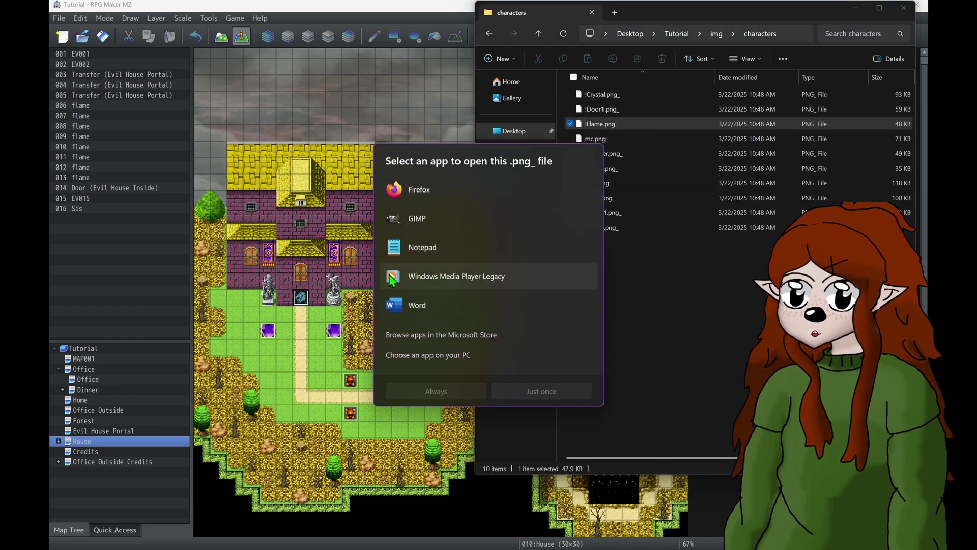
click(455, 249)
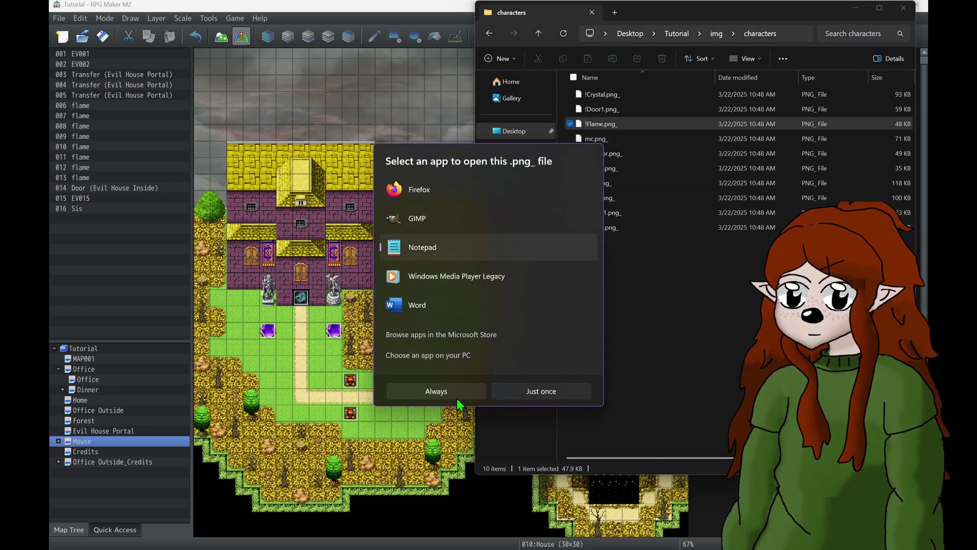
click(509, 397)
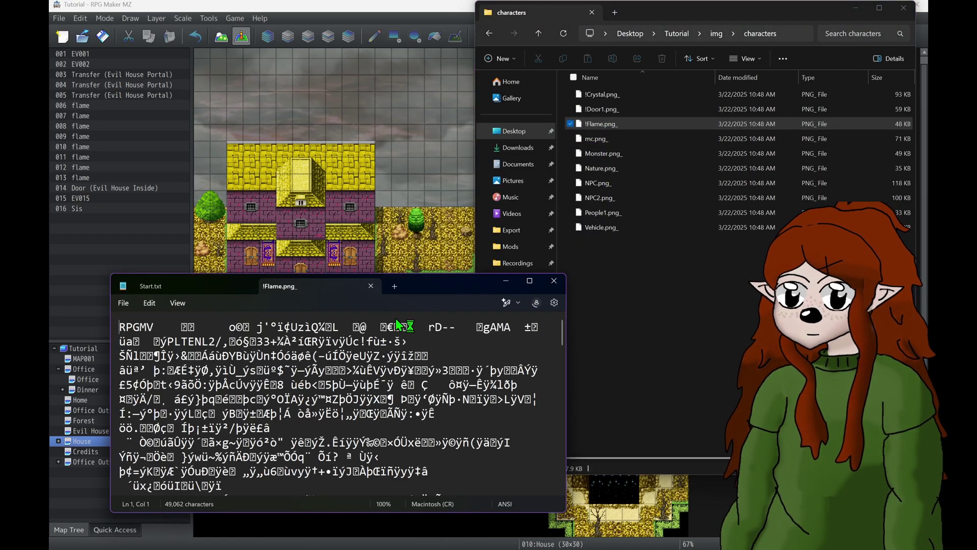
click(555, 281)
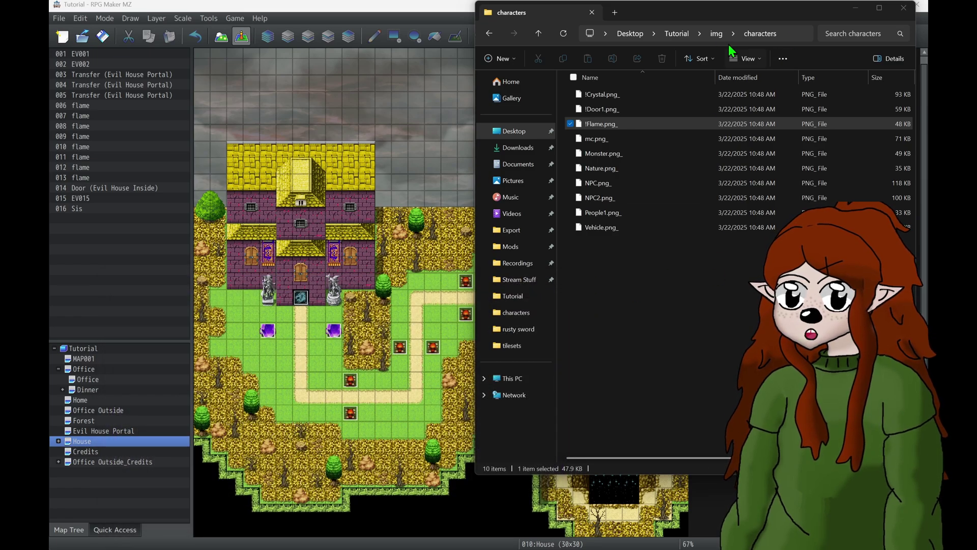
click(716, 34)
click(676, 34)
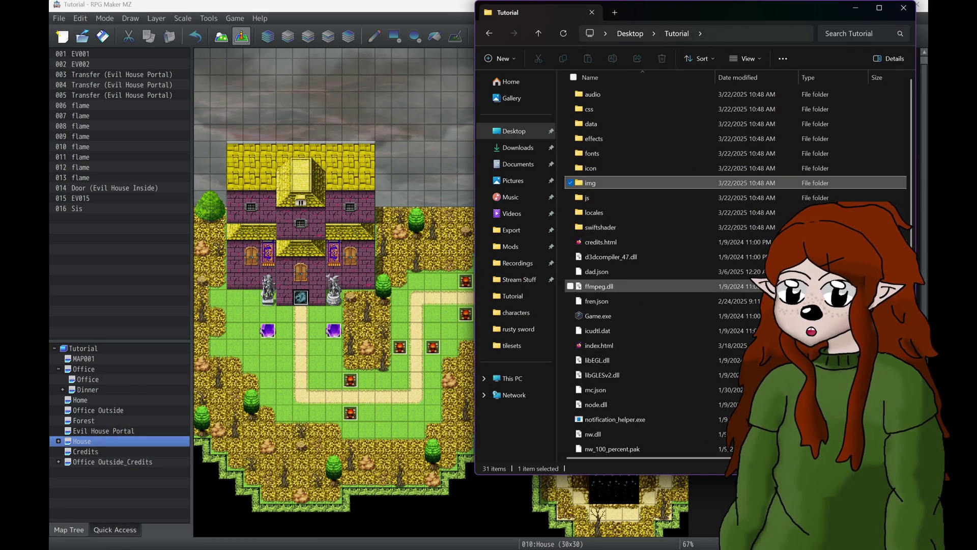
- Go back to the Desktop and compress the Tutorial folder into Tutorial.zip
click(438, 7)
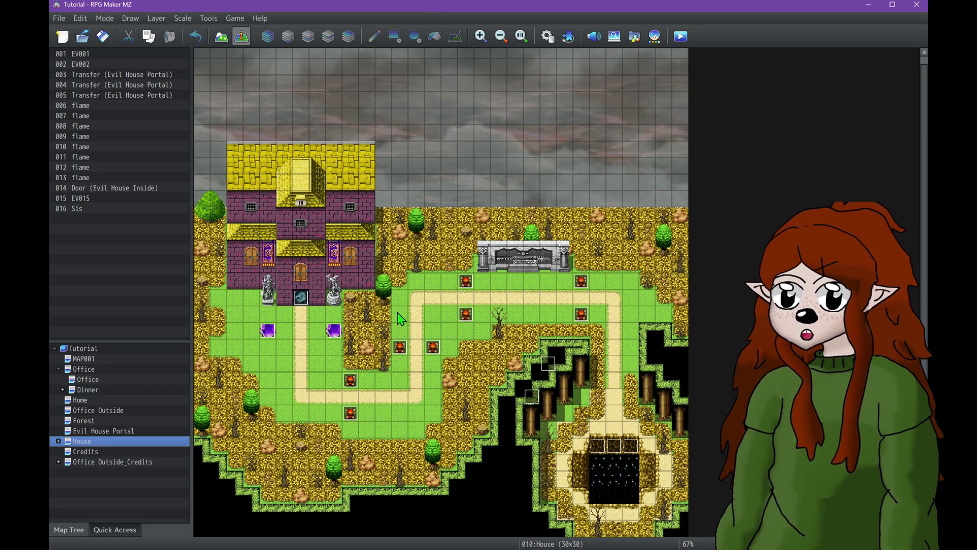
click(251, 541)
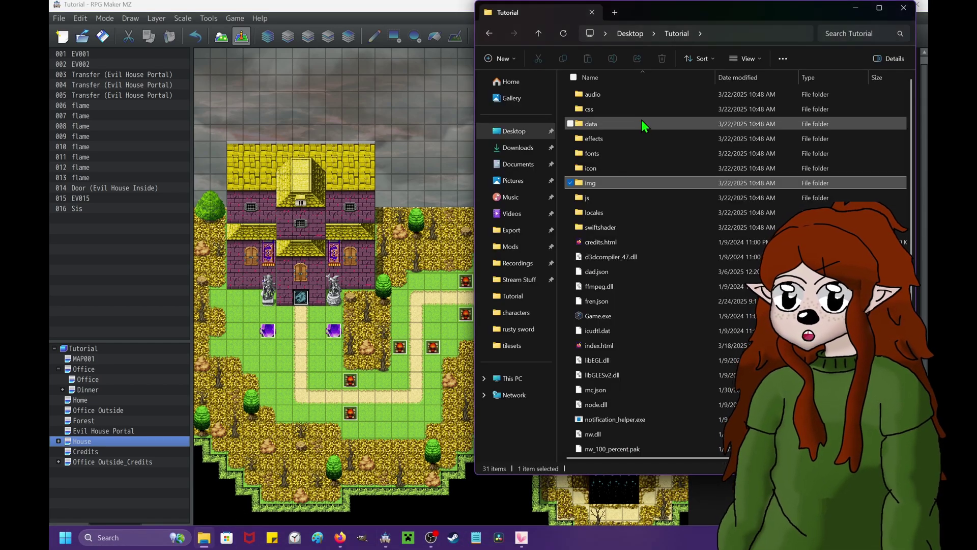
click(630, 36)
right_click(881, 125)
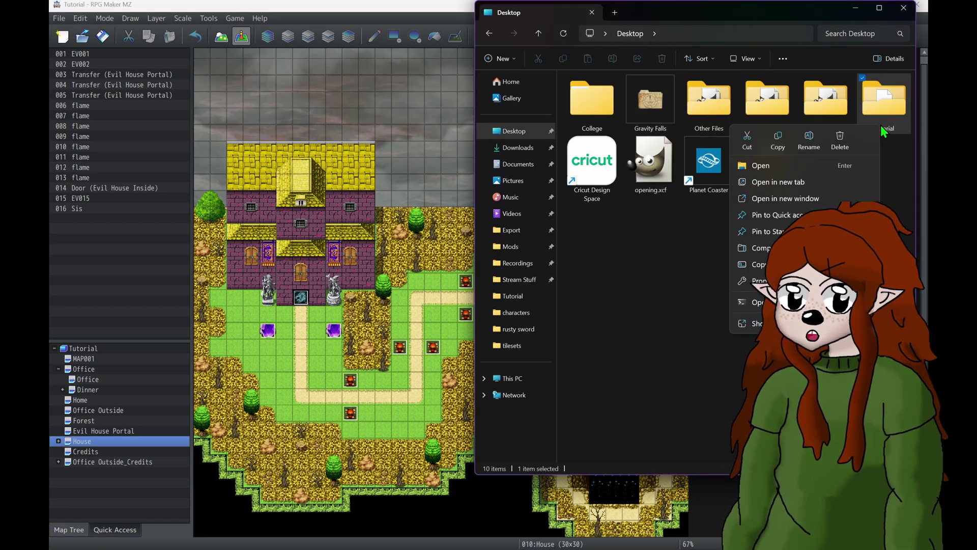
click(761, 248)
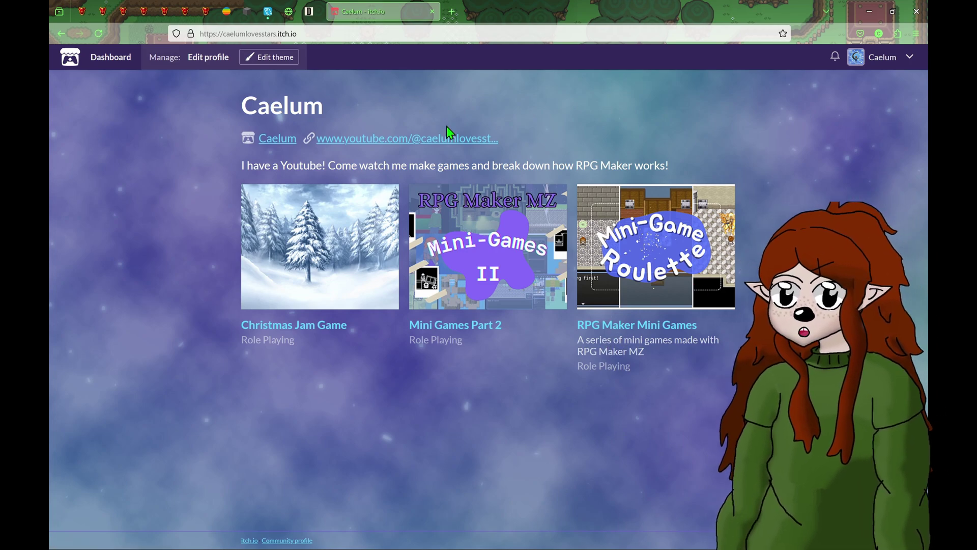
- Visit the library and creator dashboard via the account menu, then choose Upload new project
click(910, 57)
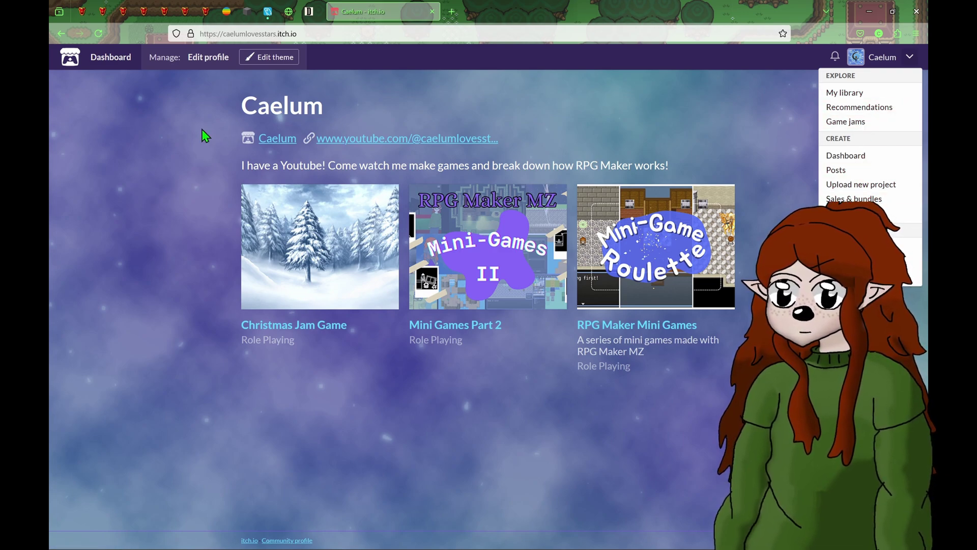
click(867, 94)
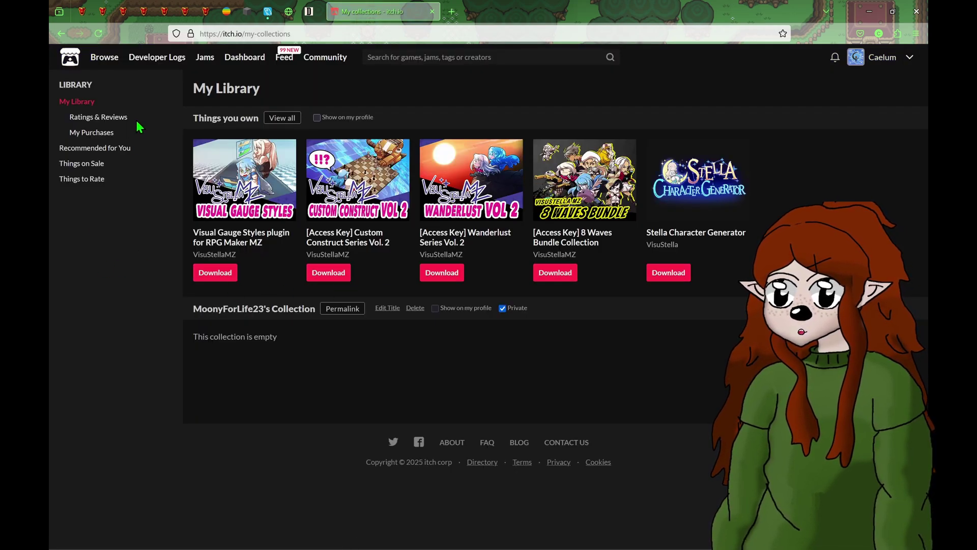
click(916, 62)
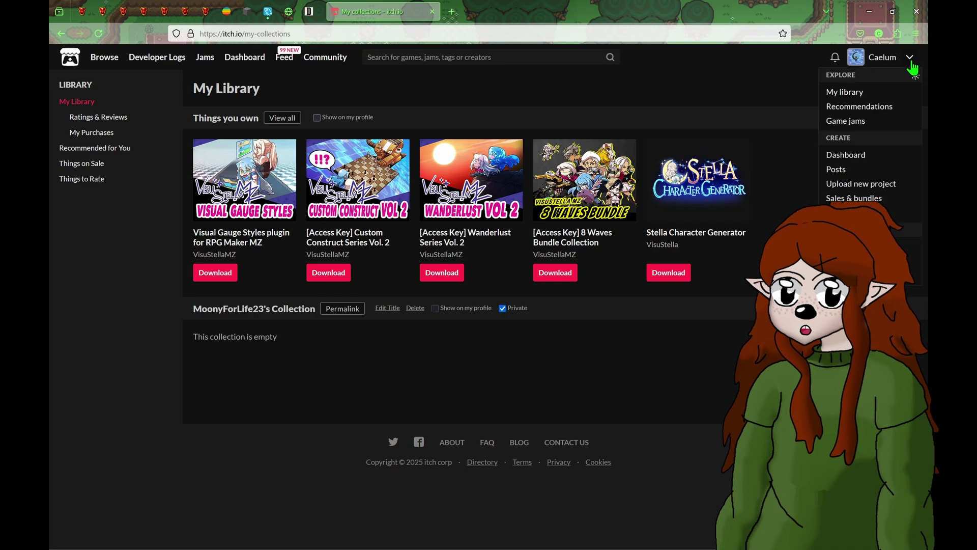
click(880, 164)
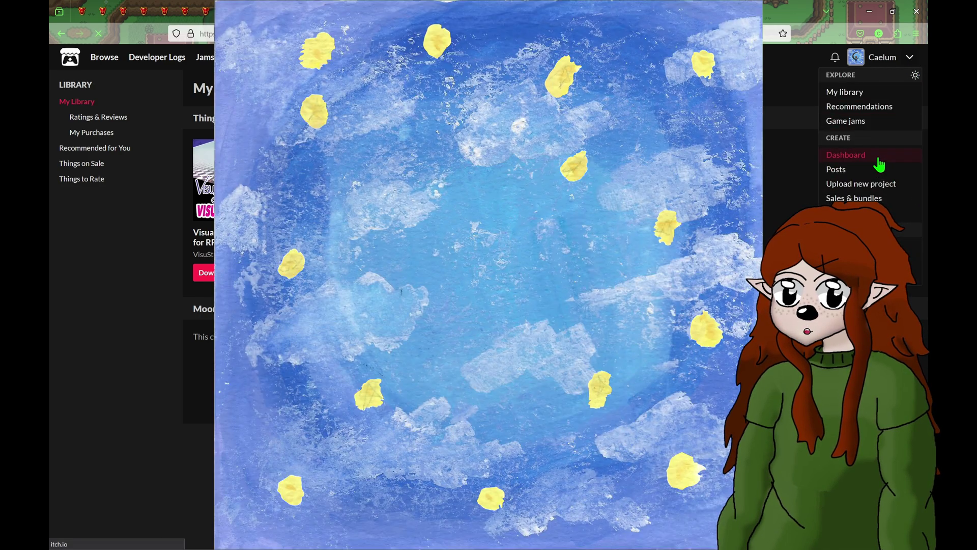
click(904, 63)
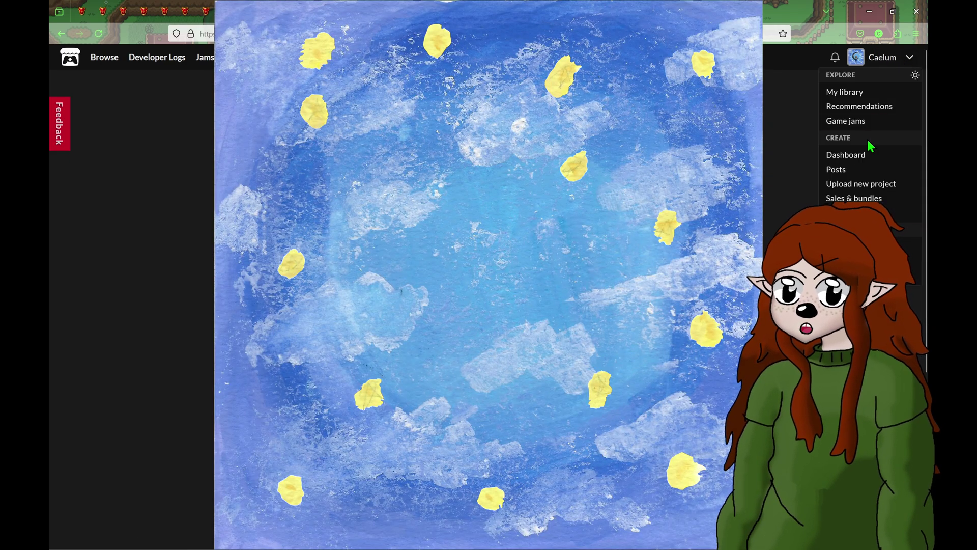
click(860, 188)
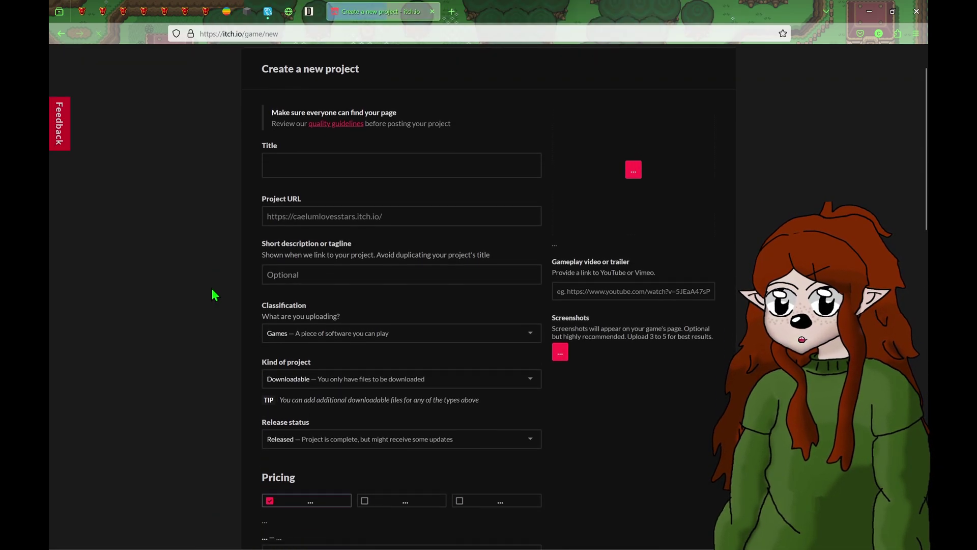
- Title the project 'RPG Maker MZ Tutorial' and keep the suggested Project URL
click(277, 158)
text(RPG Maker MZ Turotial)
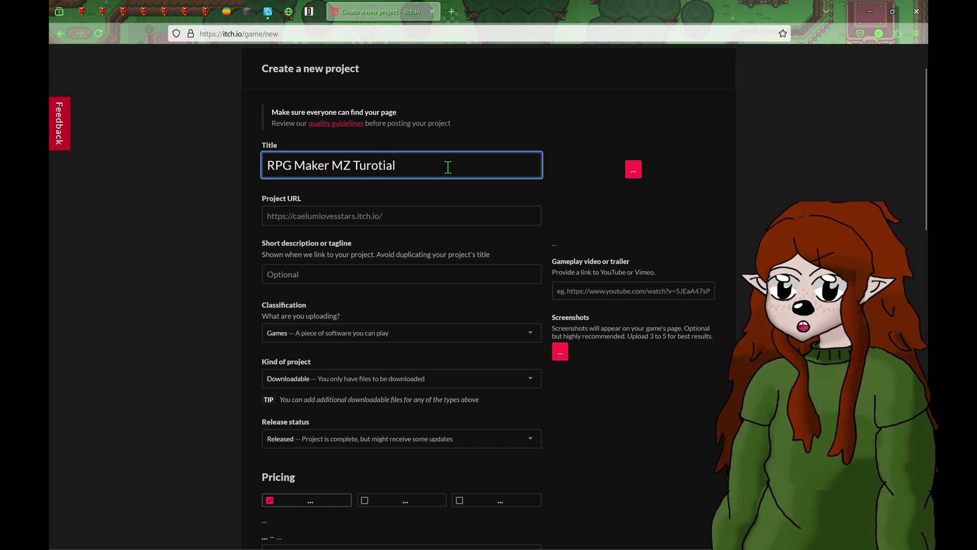
text(to)
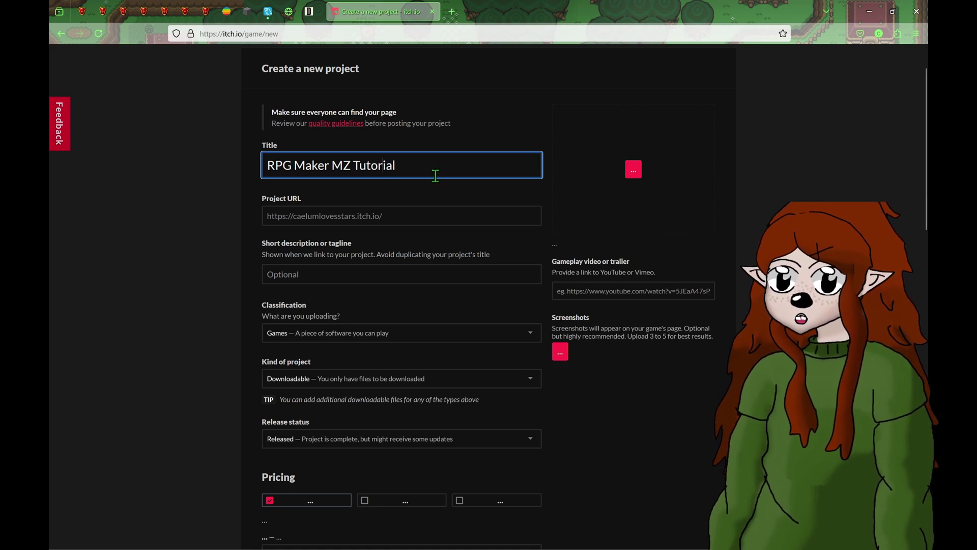
scroll(350, 179, down, 1)
scroll(285, 163, down, 1)
scroll(329, 149, up, 3)
scroll(418, 203, down, 1)
scroll(239, 207, down, 1)
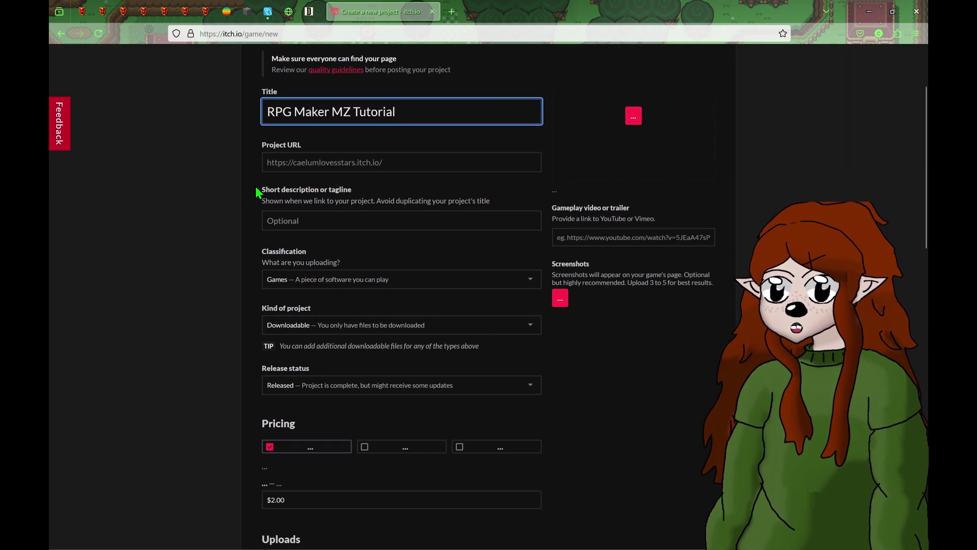
key(Tab)
click(234, 199)
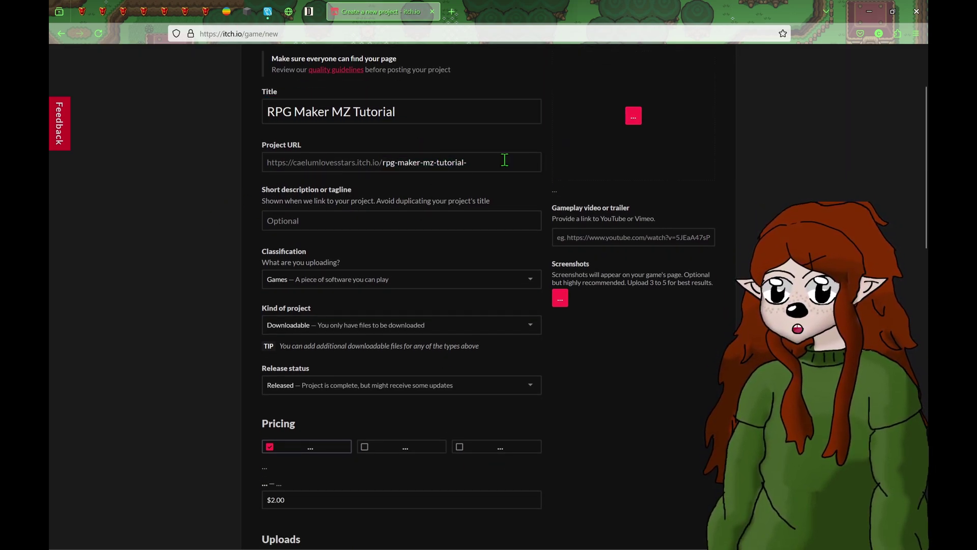
- Enter the short description 'A small tutorial on RPG Maker MZ'
scroll(646, 195, down, 1)
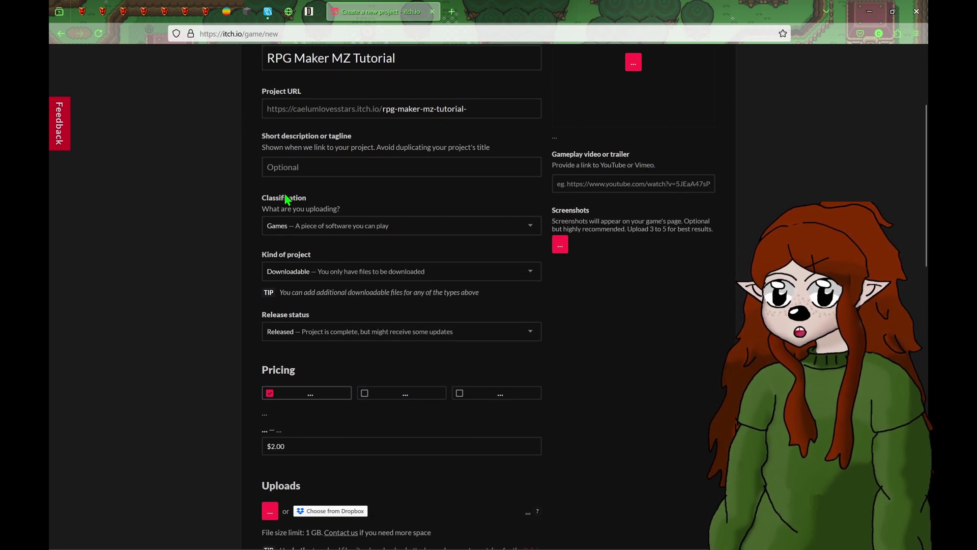
click(313, 170)
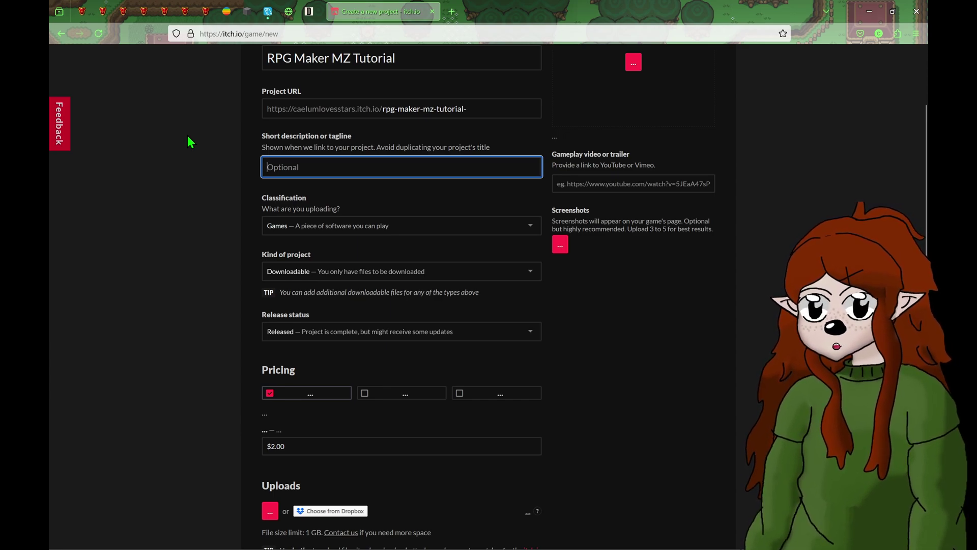
text(A)
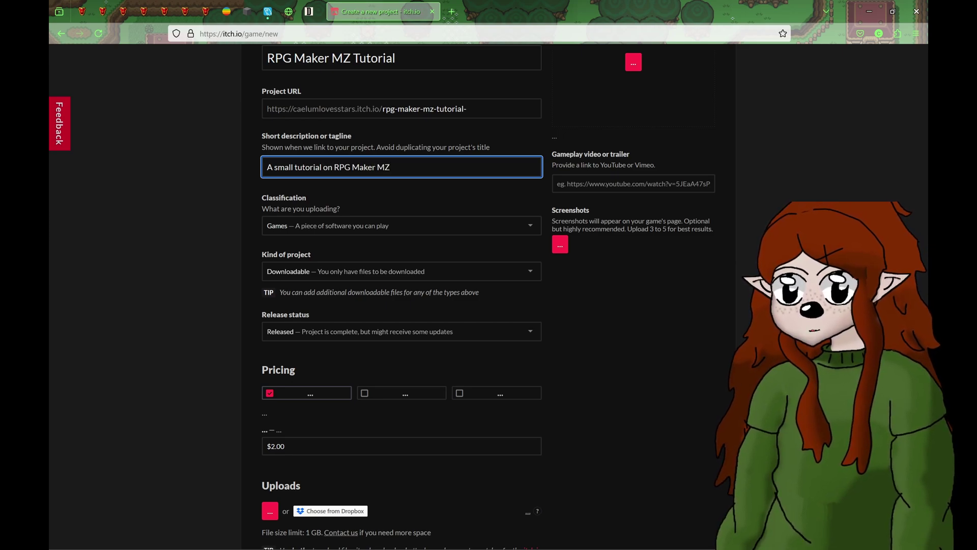
- Set the pricing to the option with no price
scroll(395, 209, down, 1)
scroll(251, 185, down, 1)
scroll(383, 168, down, 1)
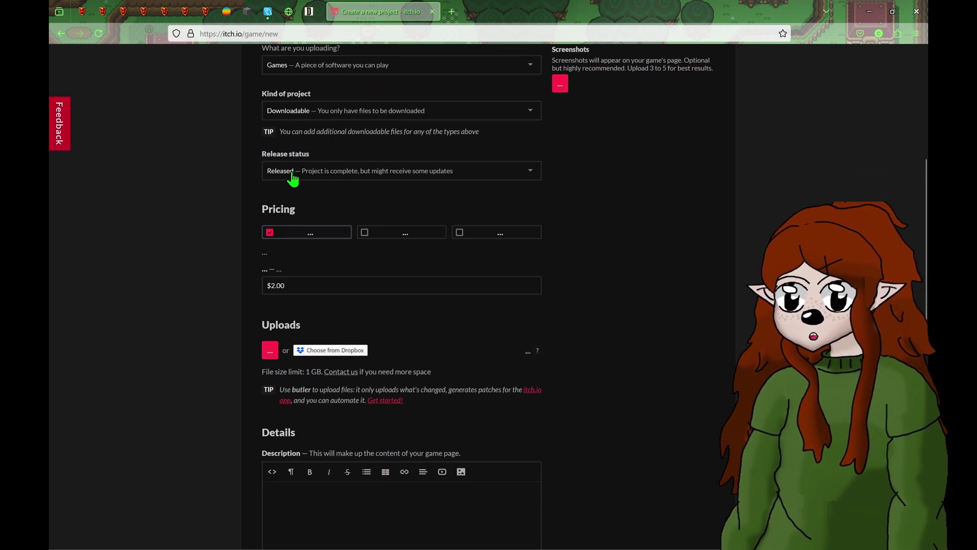
scroll(248, 288, down, 1)
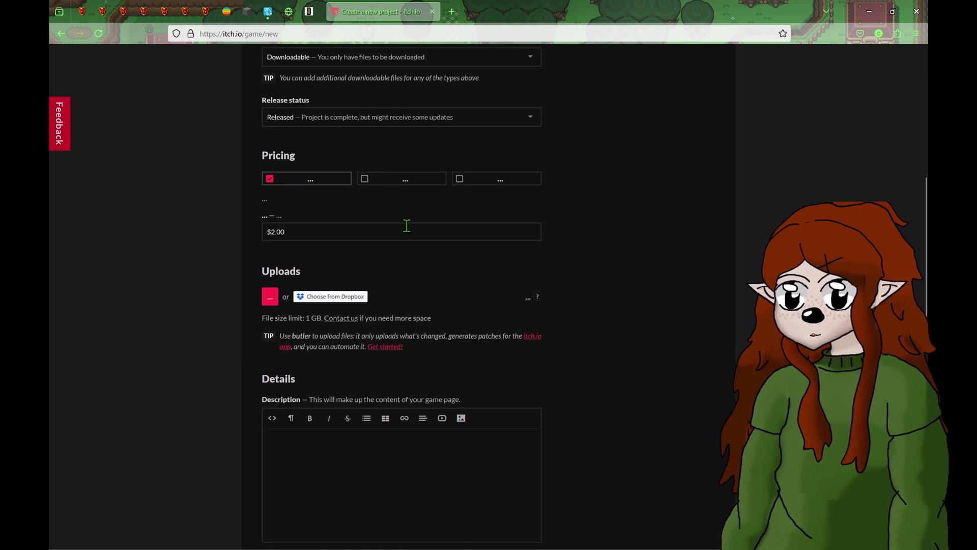
click(363, 183)
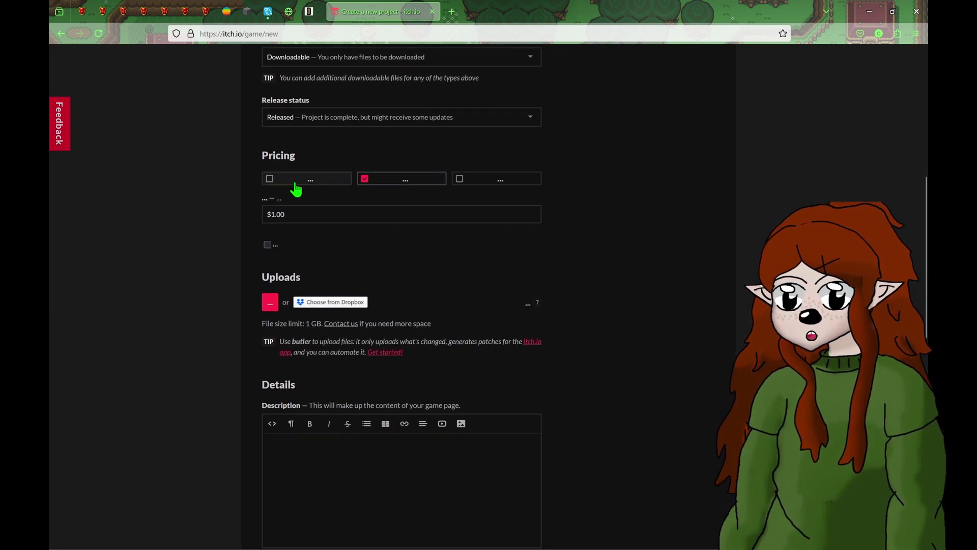
click(270, 179)
click(461, 181)
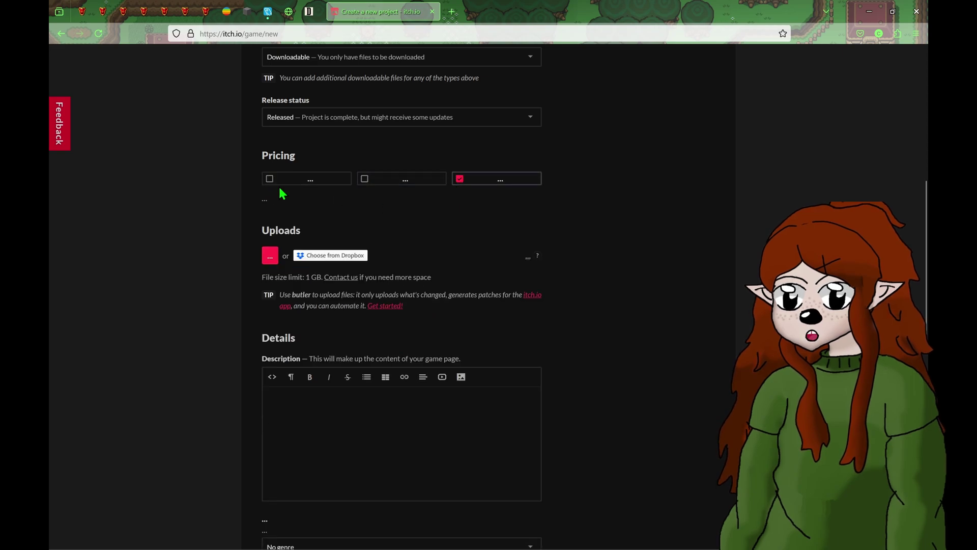
scroll(374, 308, down, 1)
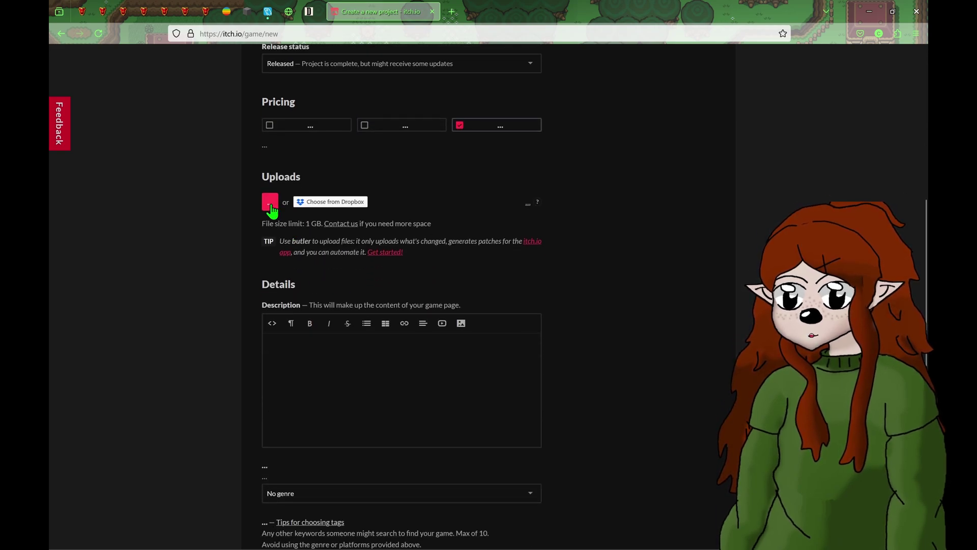
- Attempt to upload Tutorial.zip from the Desktop and dismiss the resulting error
click(270, 204)
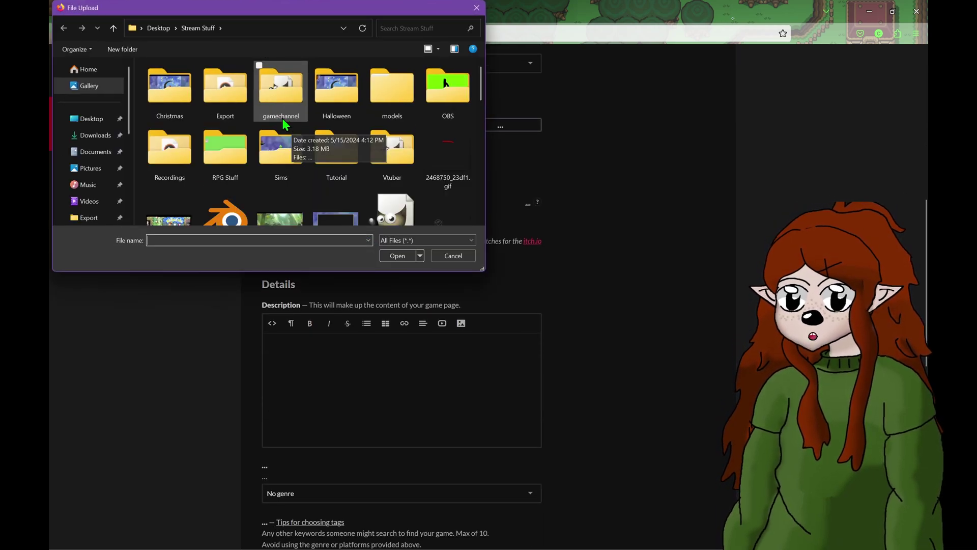
click(159, 28)
click(391, 160)
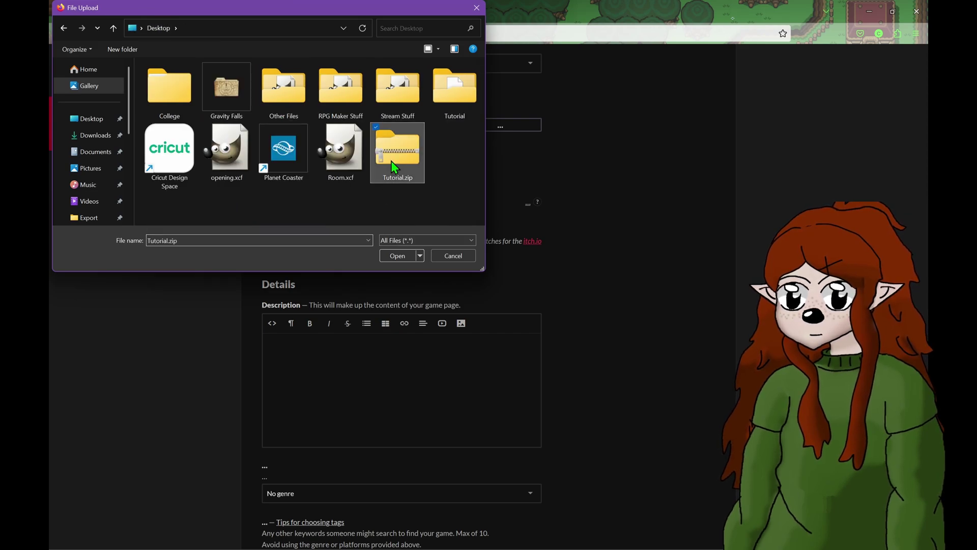
double_click(390, 161)
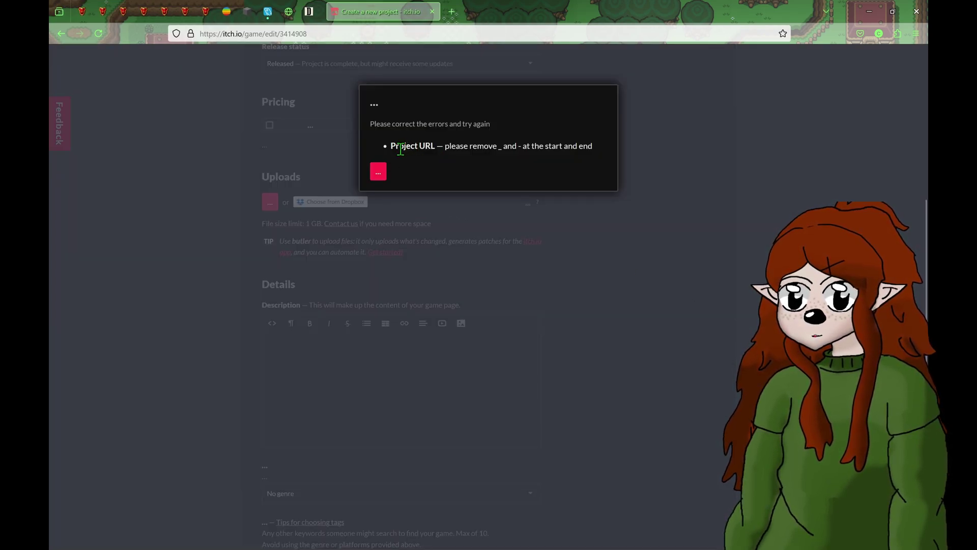
click(379, 172)
- Remove the hyphens from the Project URL so it reads rpgmakermztutorial
scroll(463, 265, up, 8)
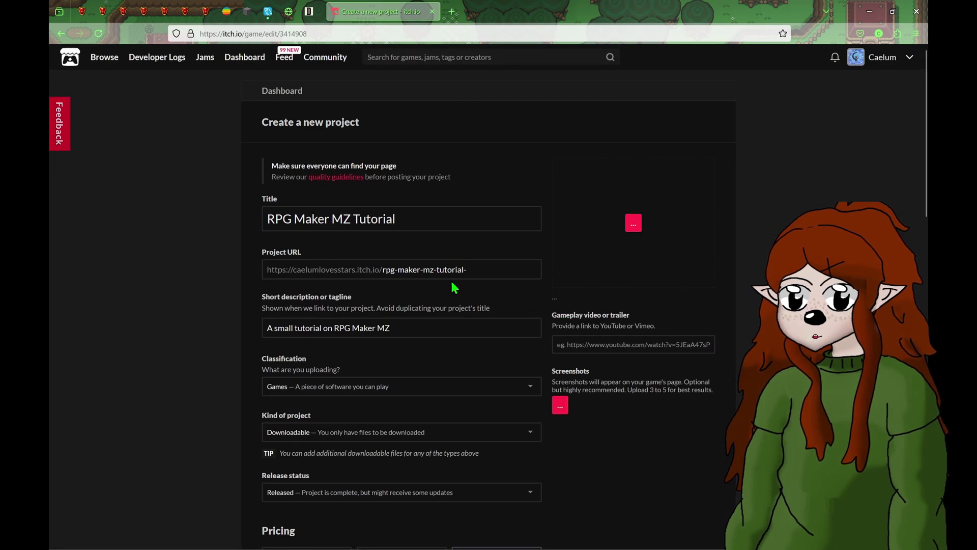
click(459, 276)
key(BackSpace)
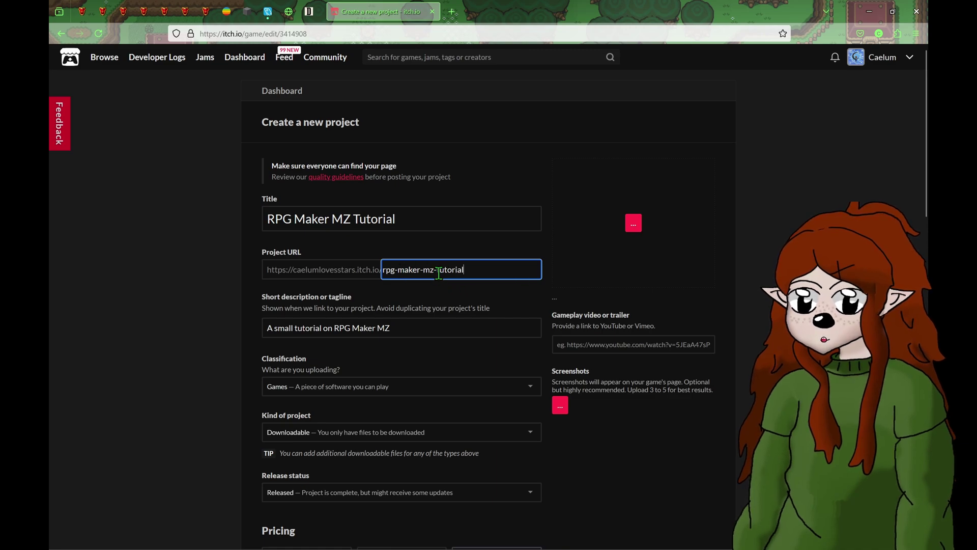
click(437, 271)
key(BackSpace)
click(423, 271)
key(BackSpace)
click(398, 271)
key(BackSpace)
click(602, 478)
- Upload Tutorial.zip as the game file
scroll(541, 447, down, 10)
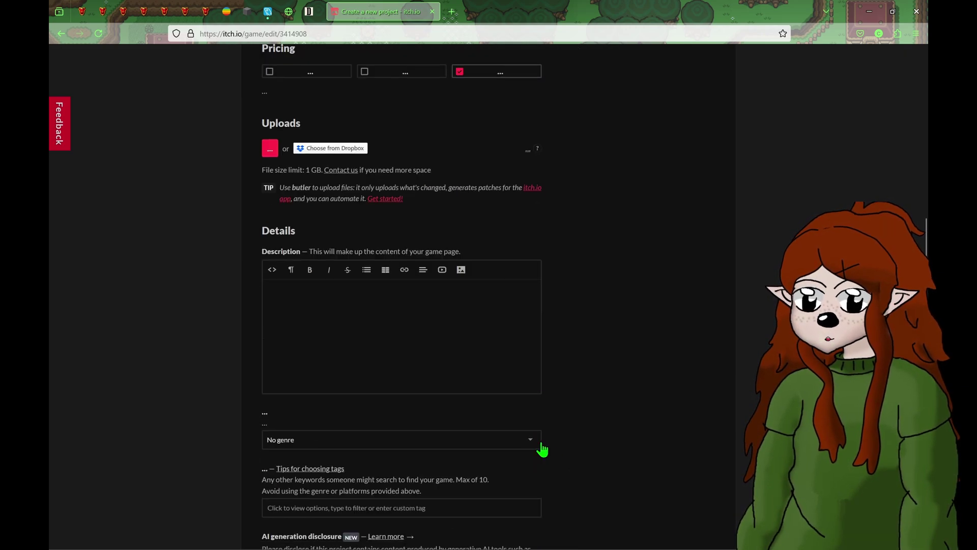
scroll(425, 305, up, 2)
click(271, 202)
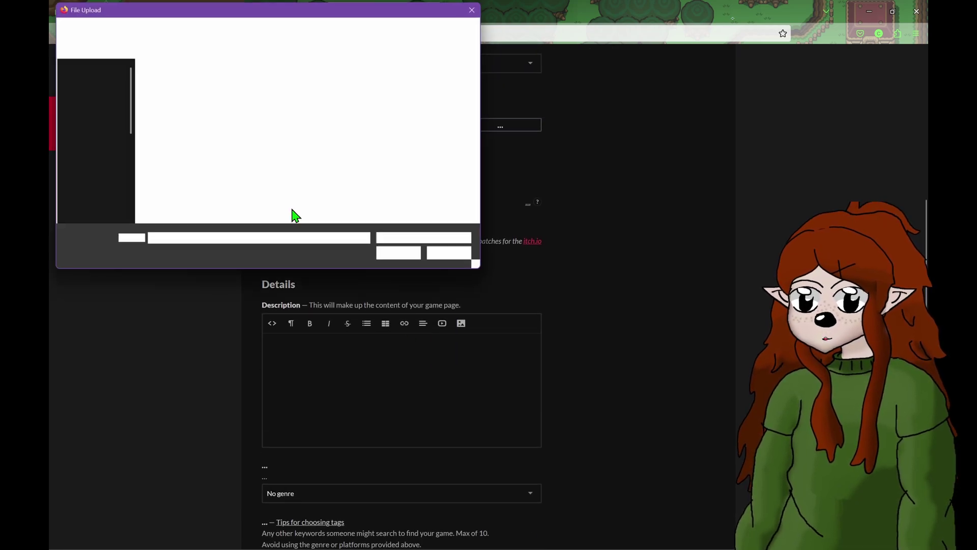
double_click(402, 160)
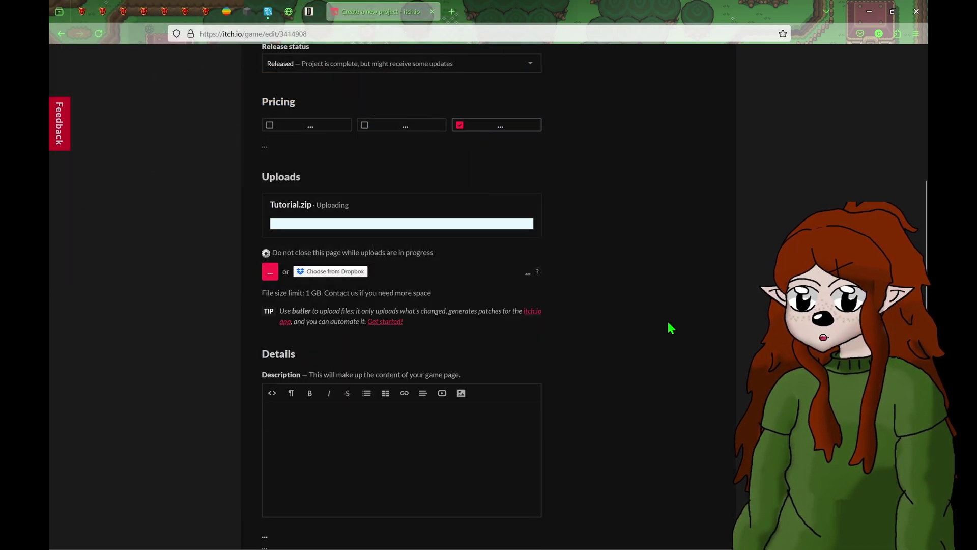
- Mark Tutorial.zip as a Windows download and save the draft project page
scroll(646, 317, down, 3)
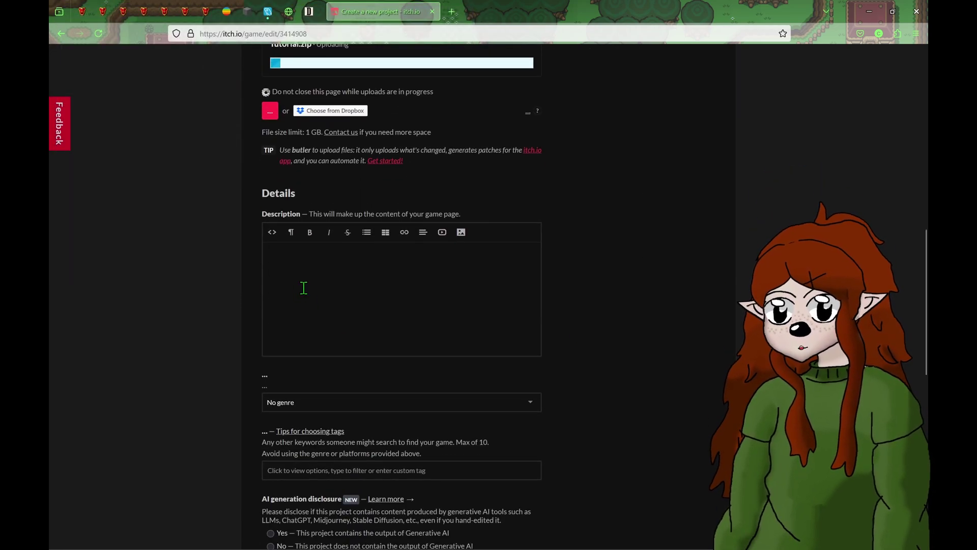
click(303, 286)
scroll(353, 312, down, 6)
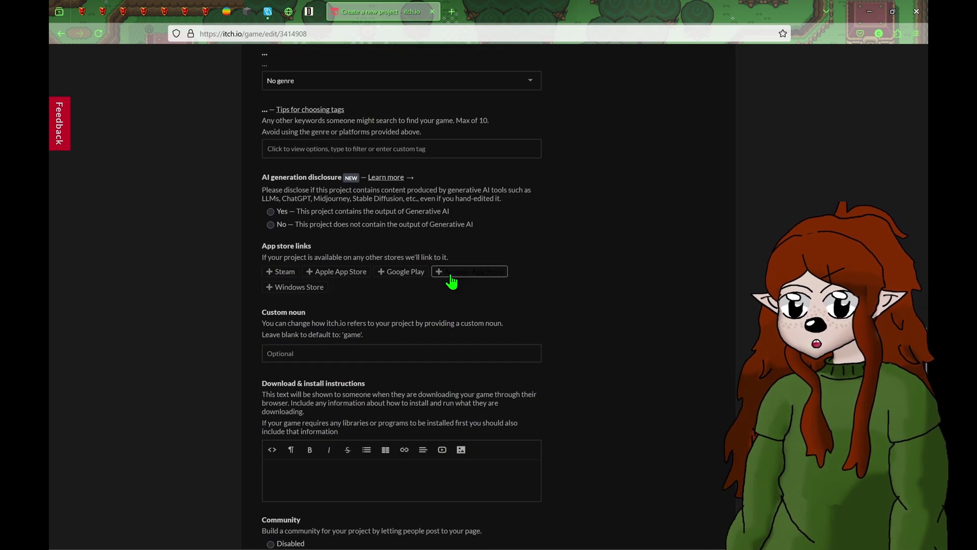
scroll(446, 279, down, 4)
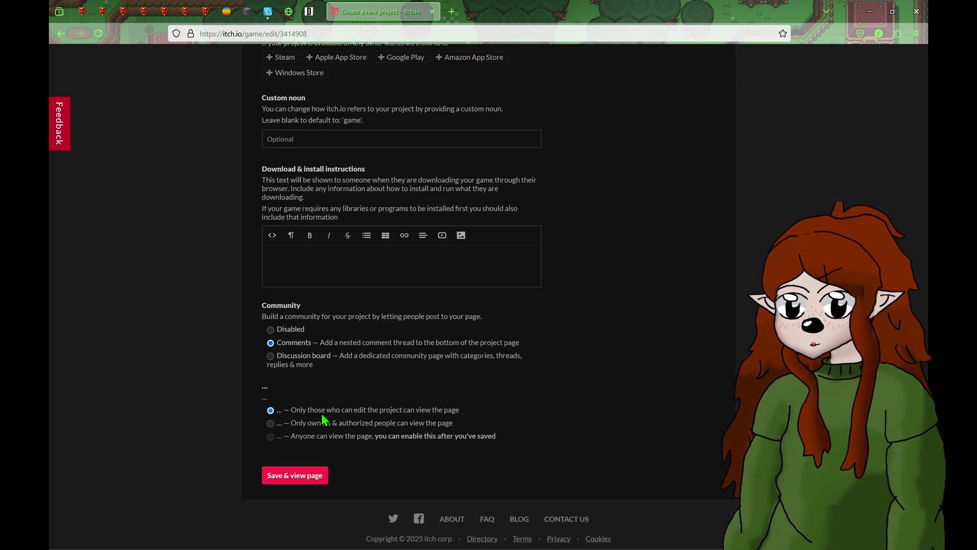
scroll(539, 452, up, 15)
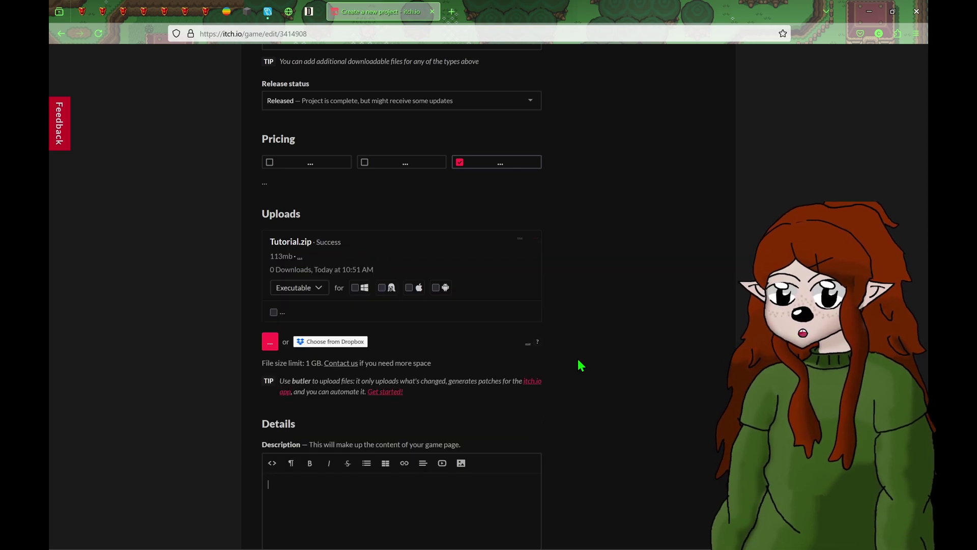
click(356, 288)
scroll(622, 273, down, 15)
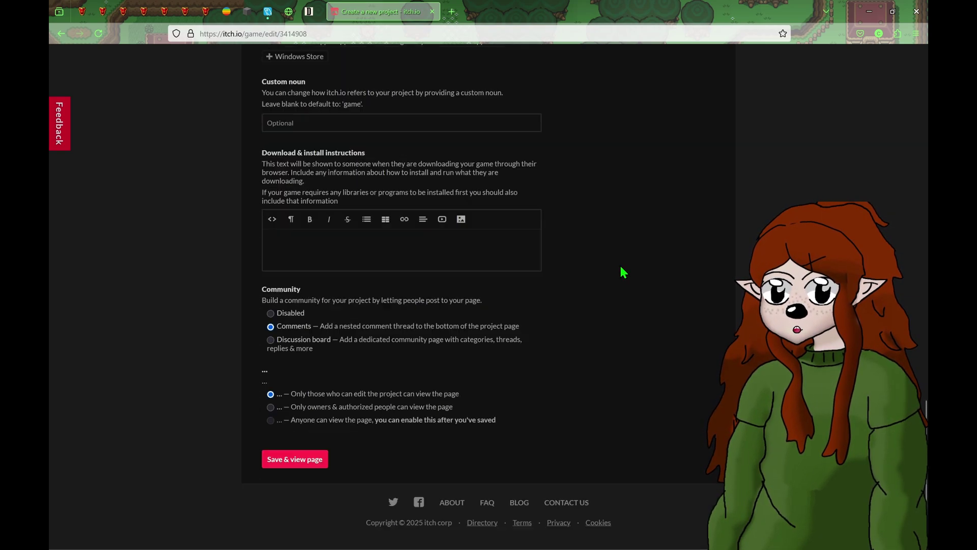
click(286, 461)
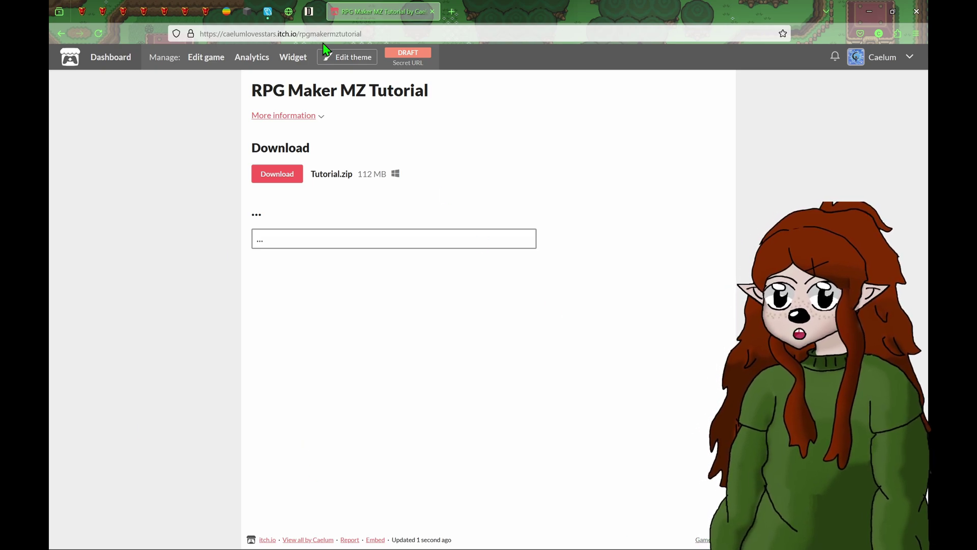
- Return to the RPG Maker MZ Tutorial edit form and review it, including the Tutorial.zip upload
click(206, 57)
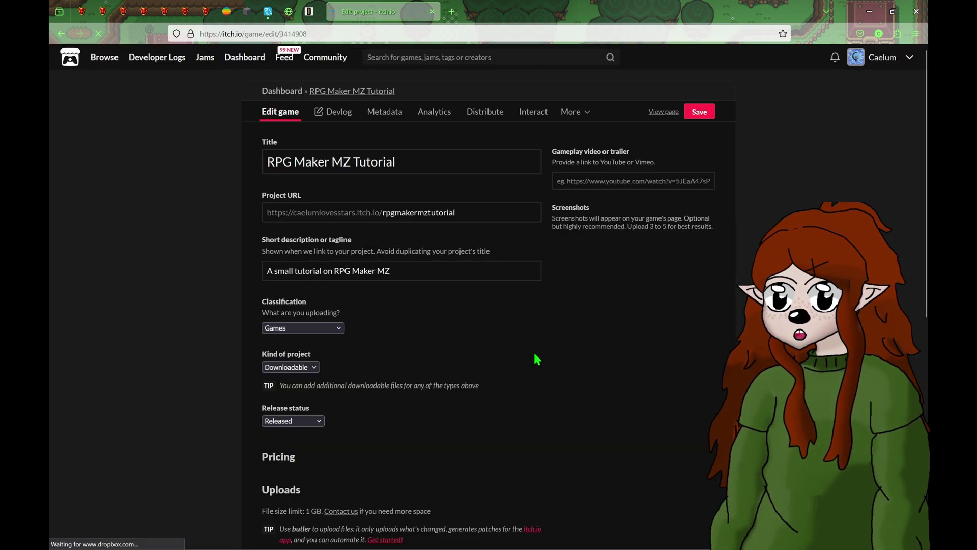
scroll(532, 356, down, 5)
scroll(528, 358, down, 10)
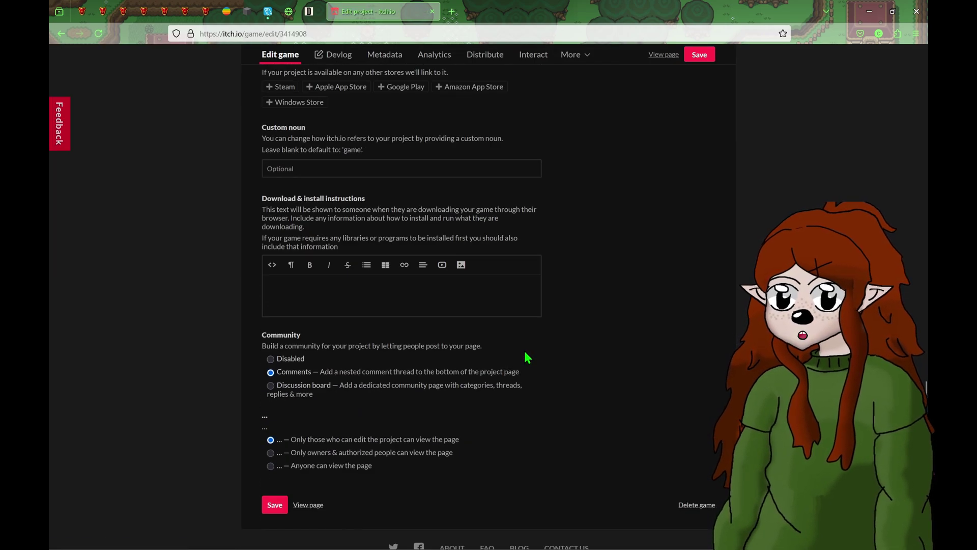
scroll(564, 352, up, 15)
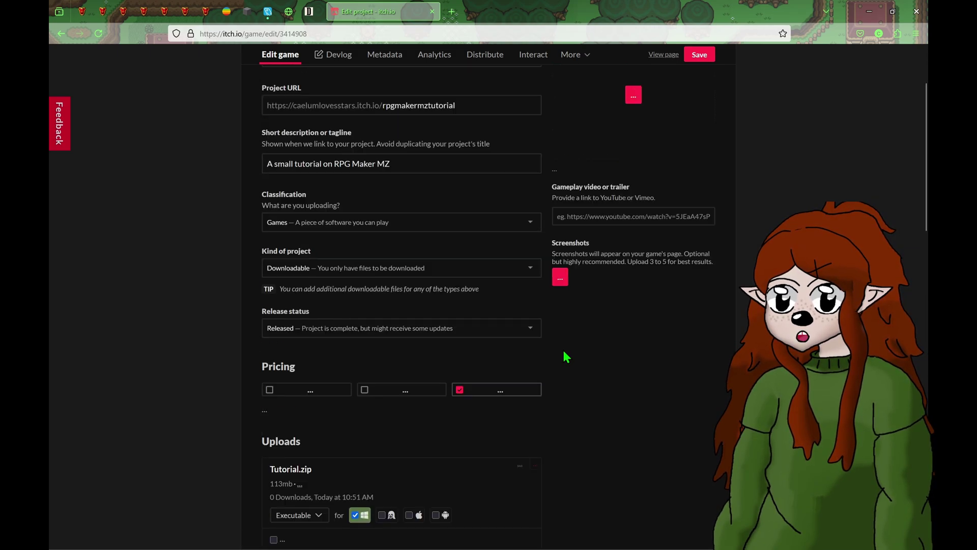
scroll(565, 357, down, 3)
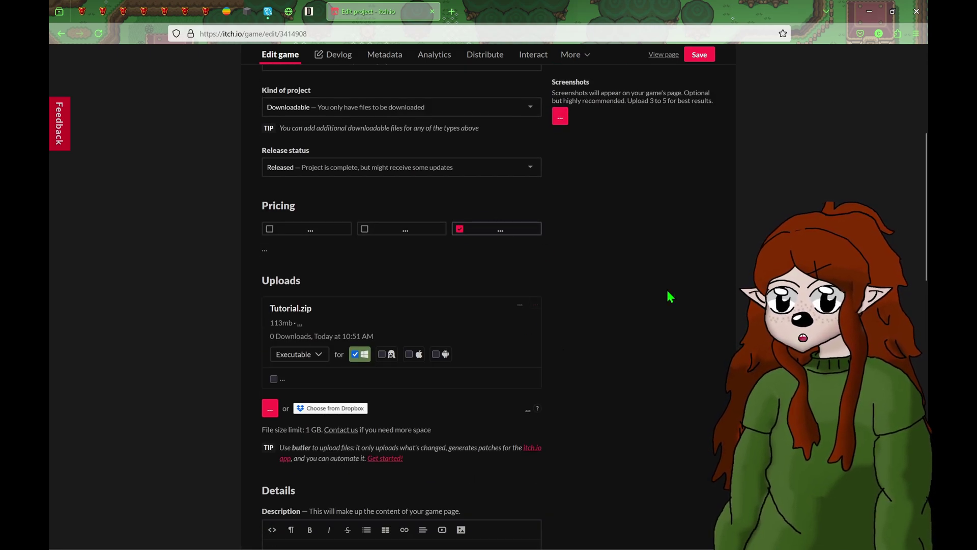
scroll(634, 239, up, 4)
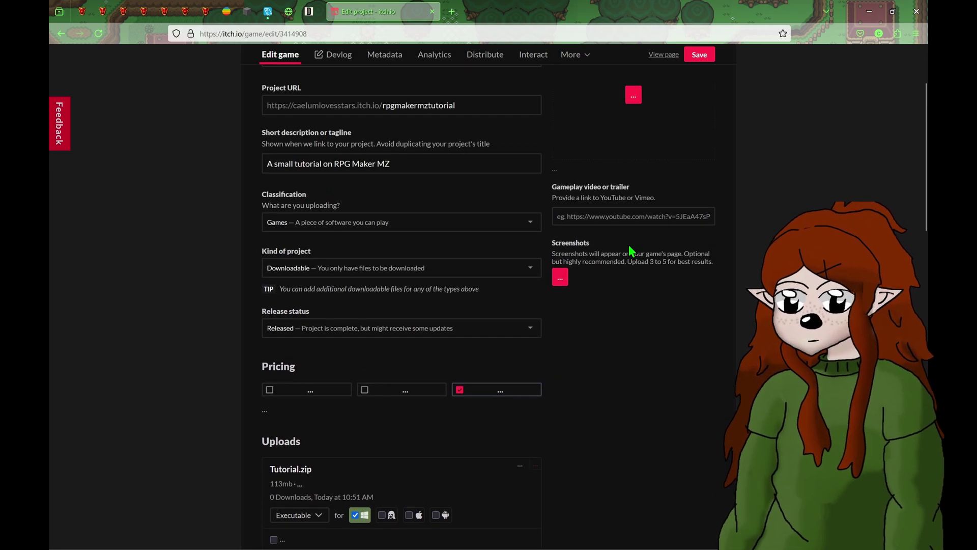
scroll(631, 249, down, 4)
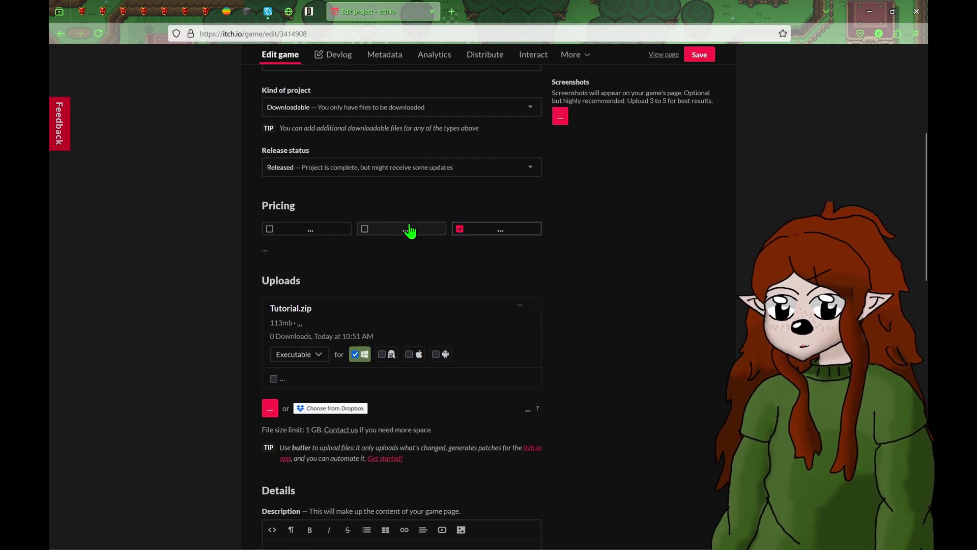
scroll(710, 328, up, 5)
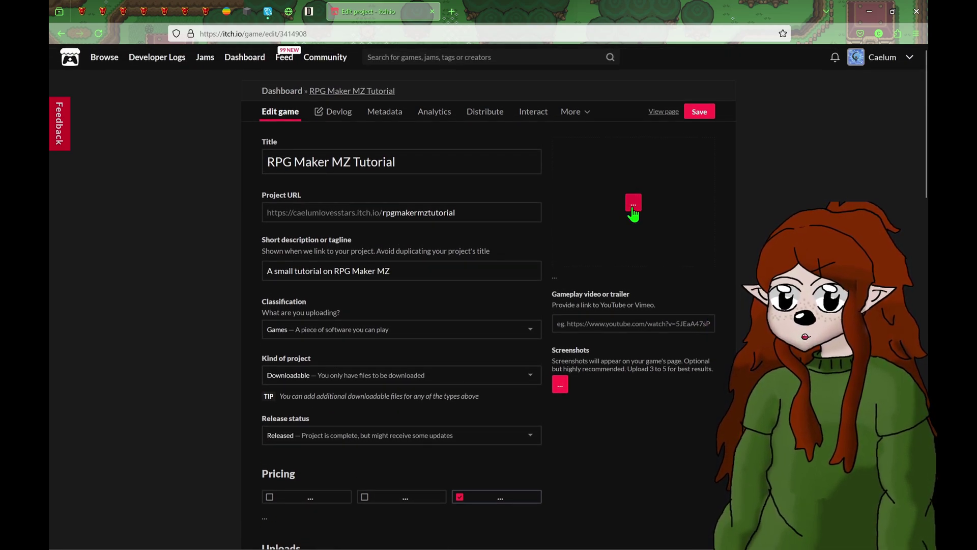
- Upload Bigtree.png from RPG Maker Stuff > Tutorial > img > titles1 as the cover image
click(633, 209)
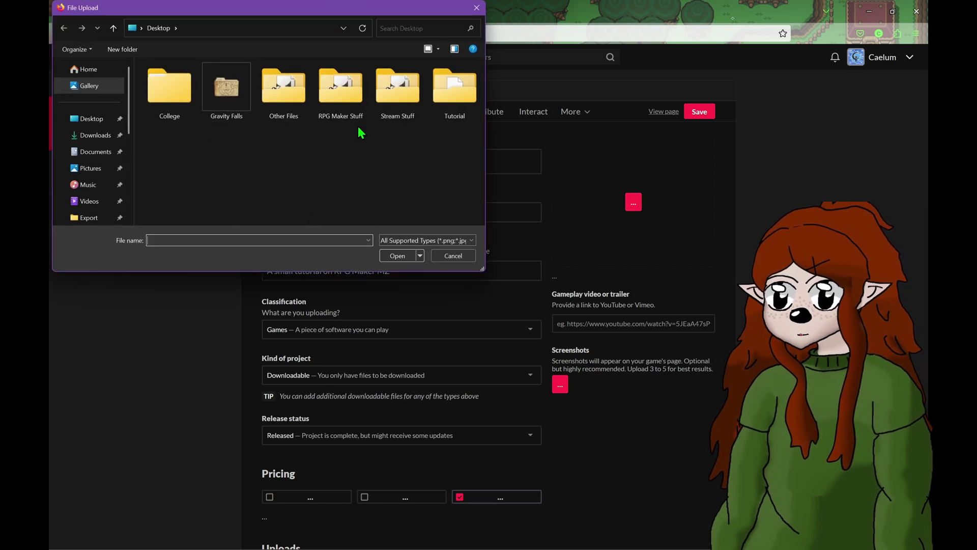
double_click(347, 94)
scroll(209, 191, down, 1)
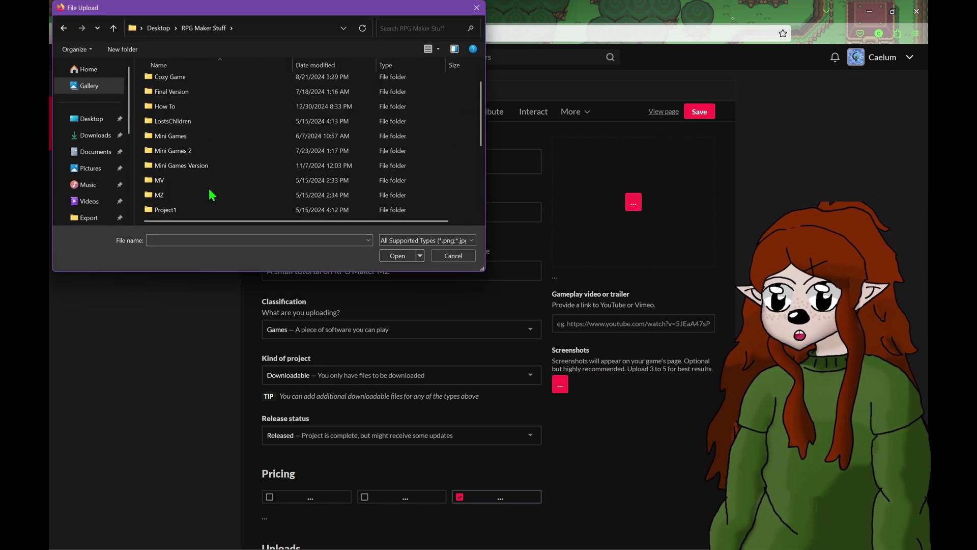
scroll(209, 191, down, 1)
double_click(178, 210)
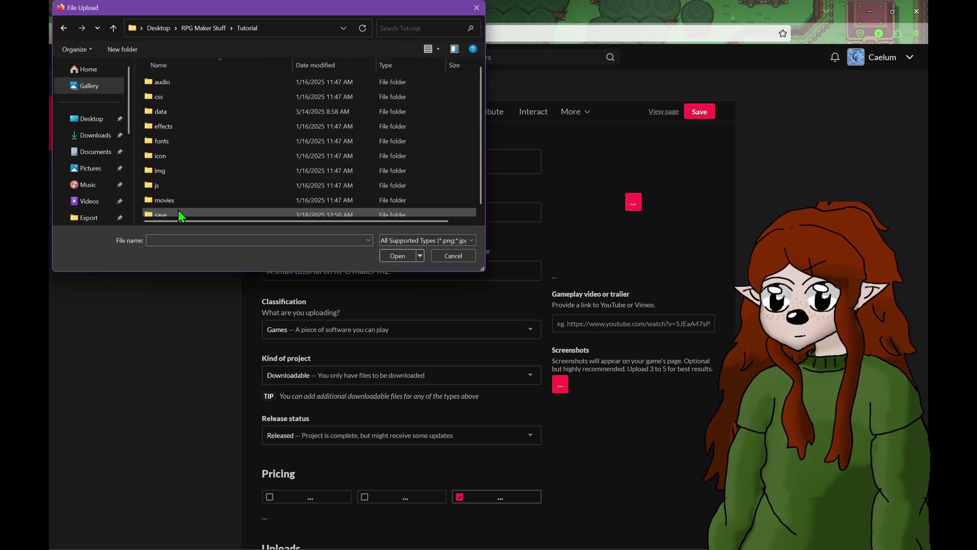
double_click(178, 169)
scroll(178, 169, down, 1)
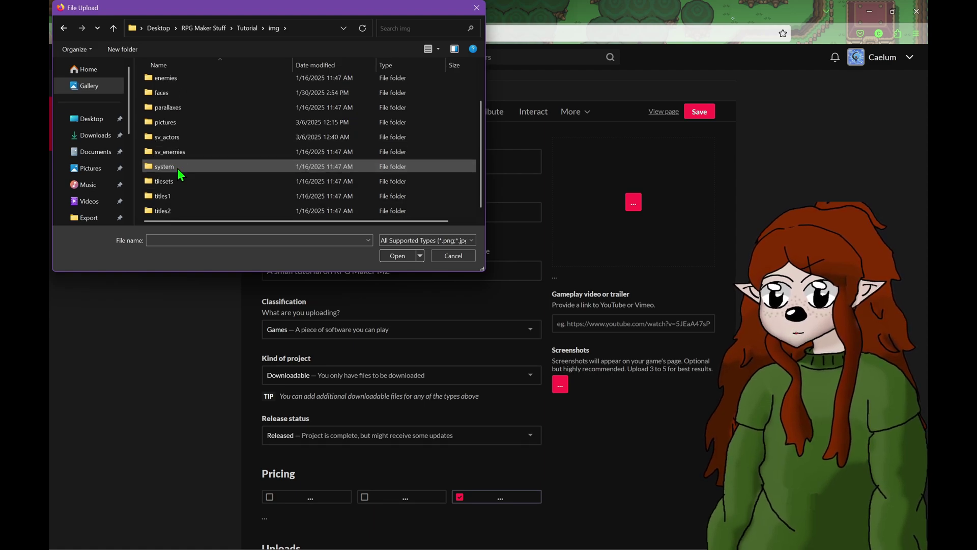
double_click(182, 194)
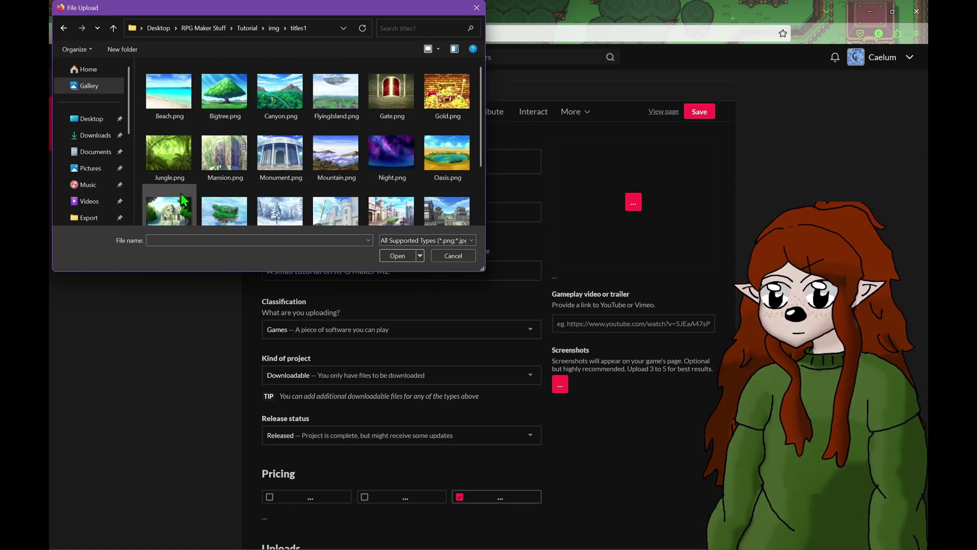
double_click(230, 89)
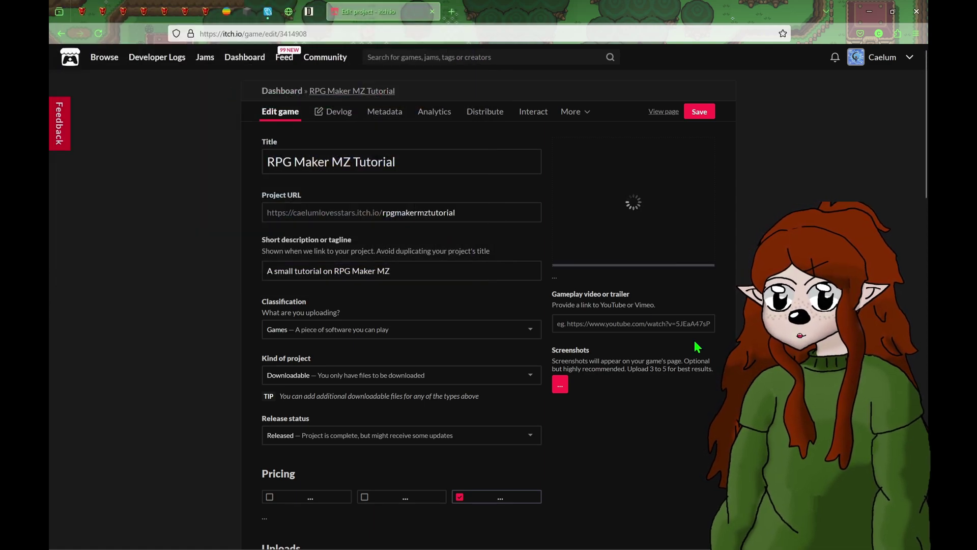
scroll(698, 347, down, 2)
scroll(697, 347, up, 2)
scroll(697, 347, down, 5)
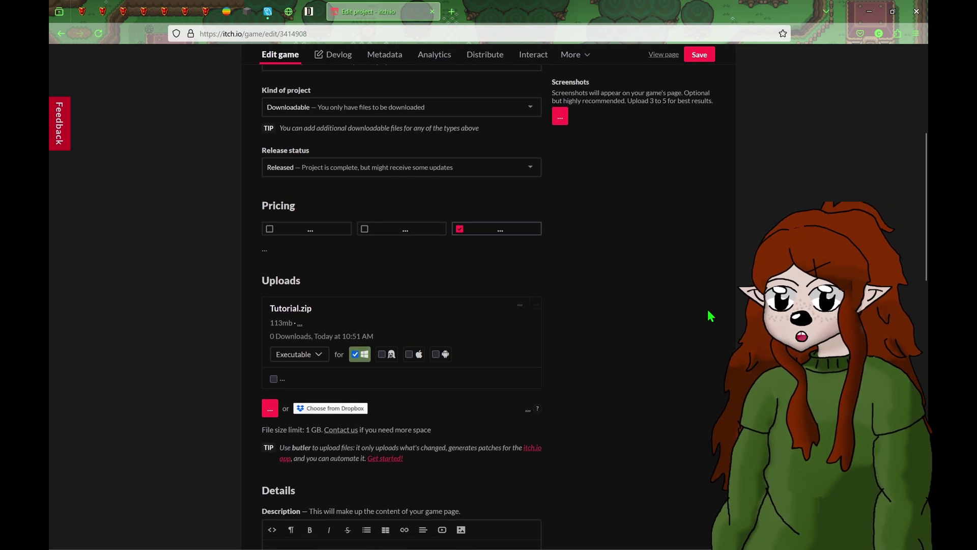
- Type a description saying a YouTube series shows how to make a basic RPG Maker MZ game
scroll(708, 315, down, 7)
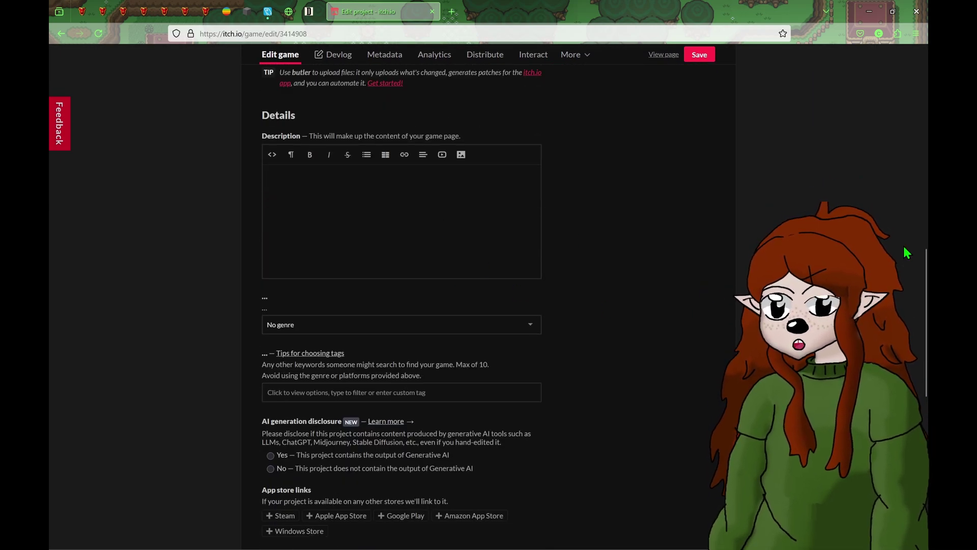
click(306, 193)
text(I makd)
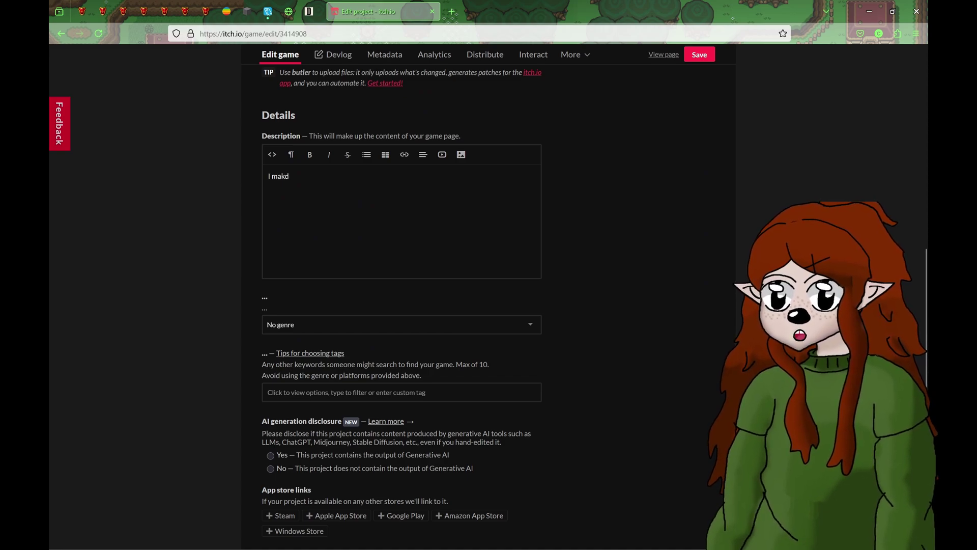
key(BackSpace)
key(BackSpace)
text(de a )
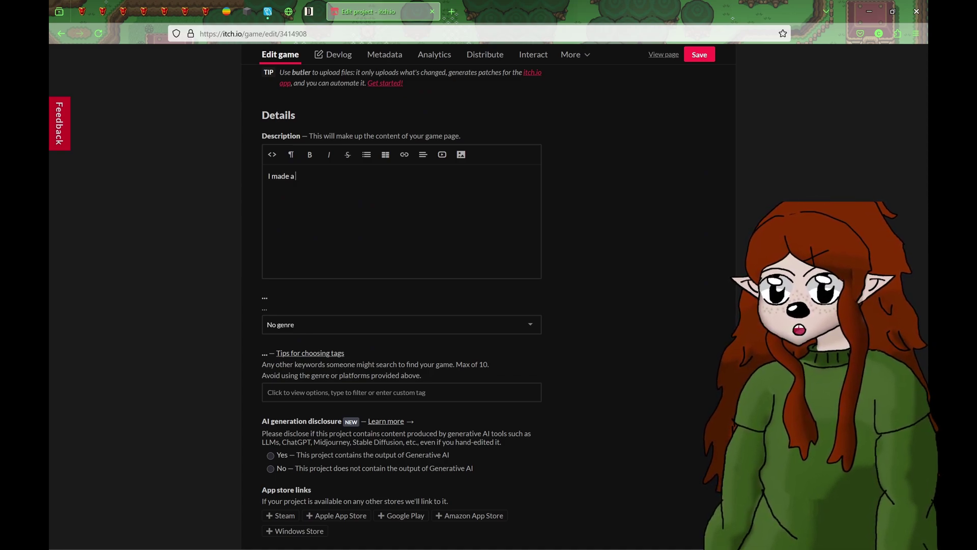
text(YouT)
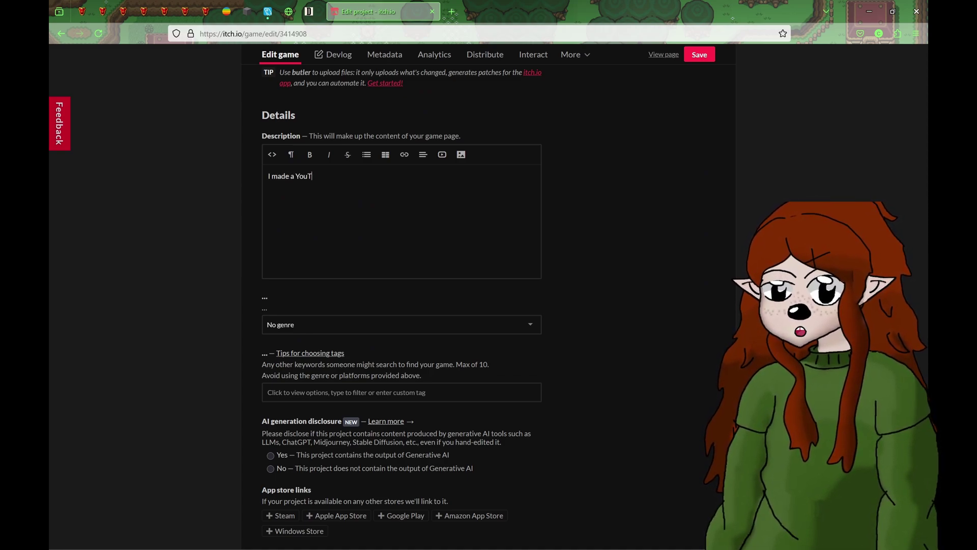
text(ube)
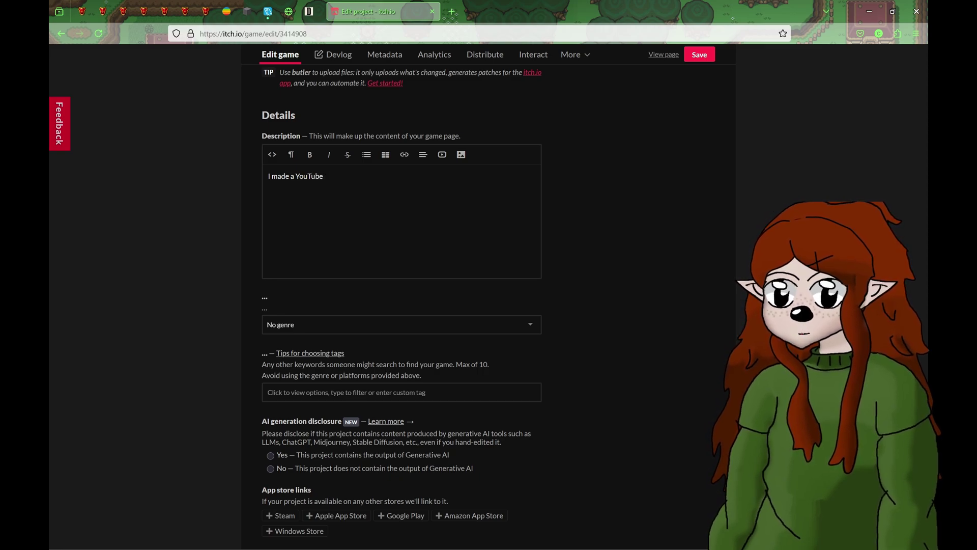
text( series on ho)
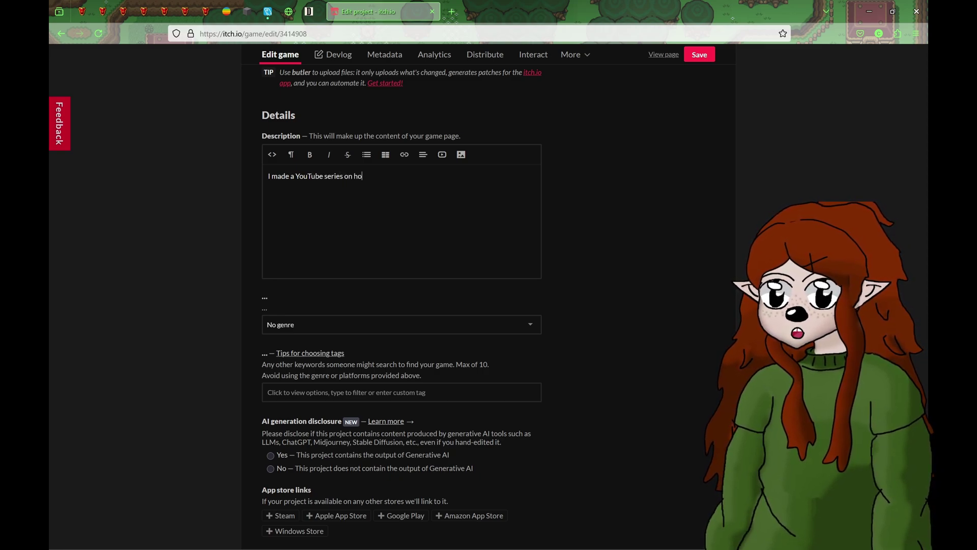
text(w to make a)
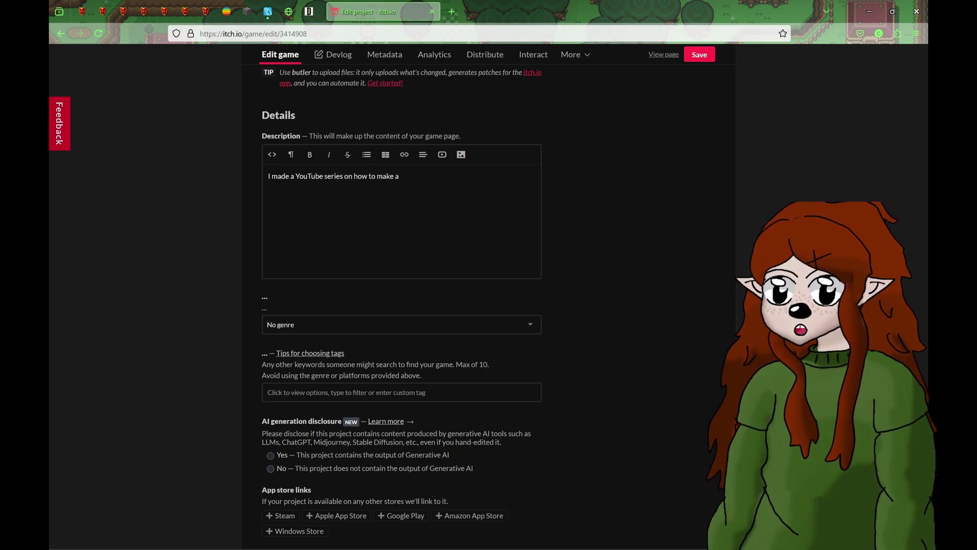
text( basic g)
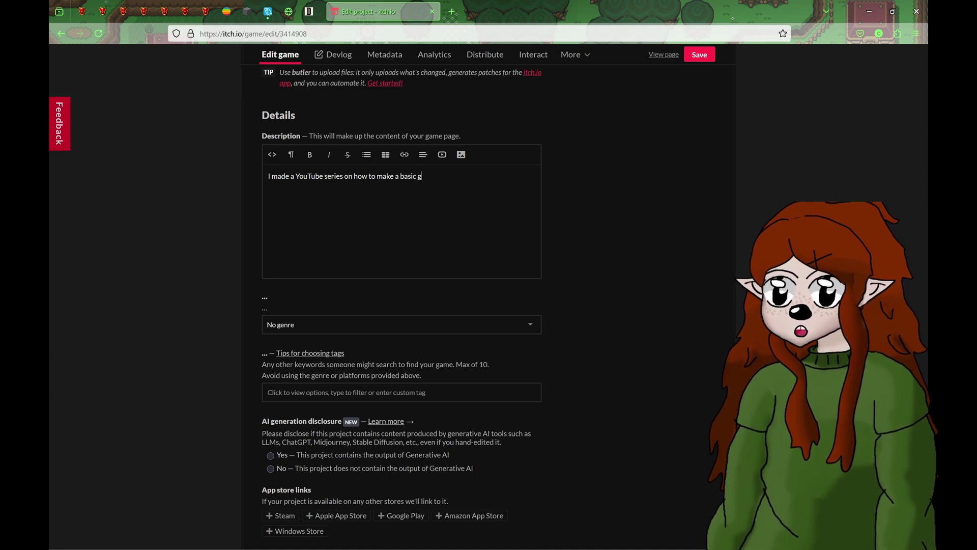
text(ame in RPG Maker MZ, this is th)
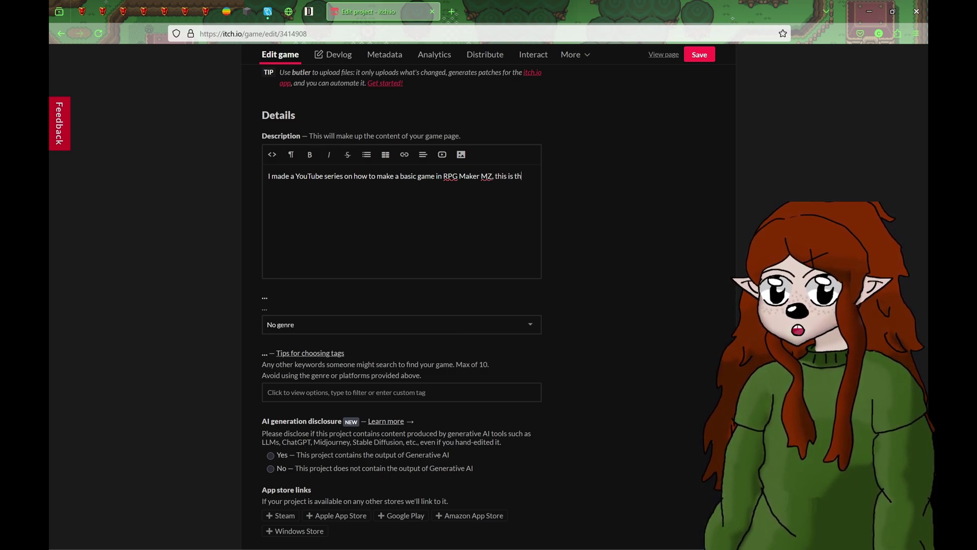
text(res)
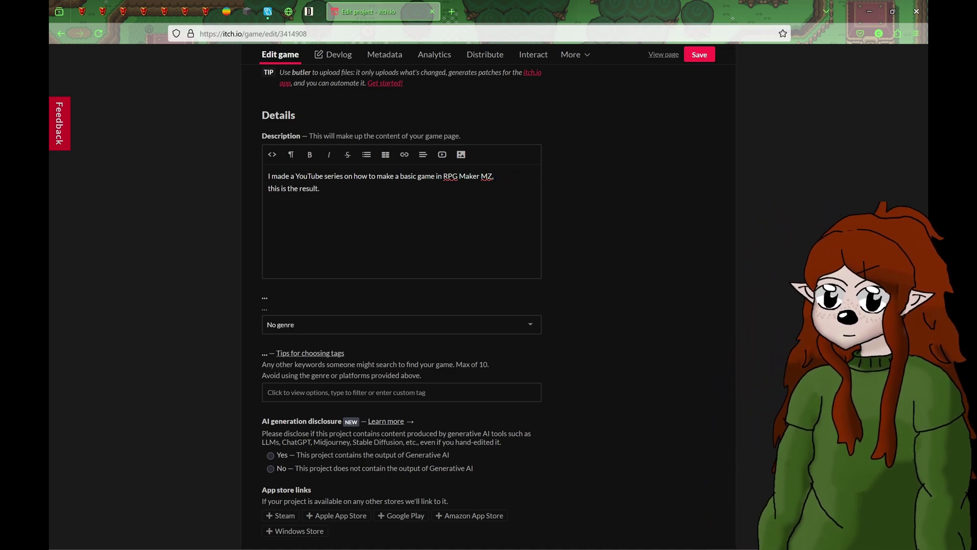
text(ult. Go)
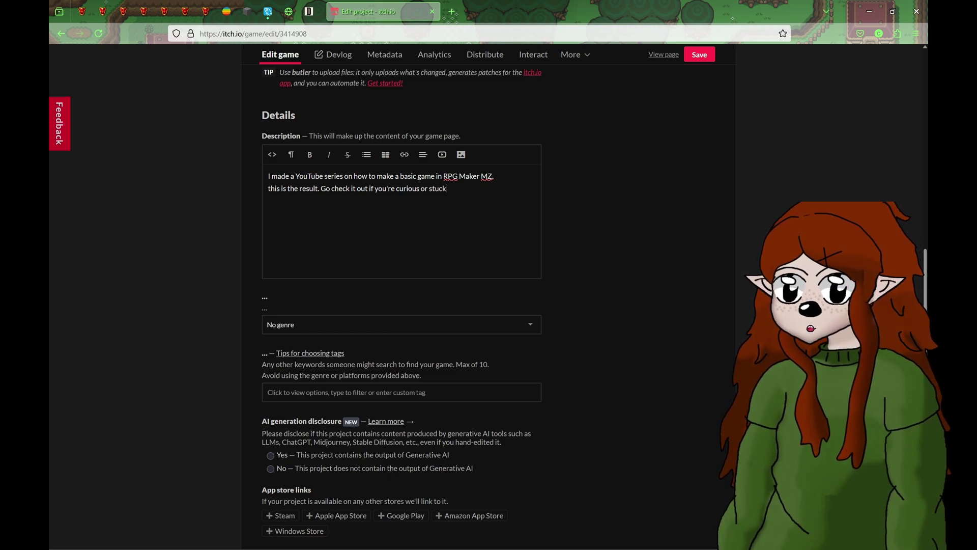
- Add blank lines above the description text
click(268, 175)
key(Return)
key(Return)
key(Return)
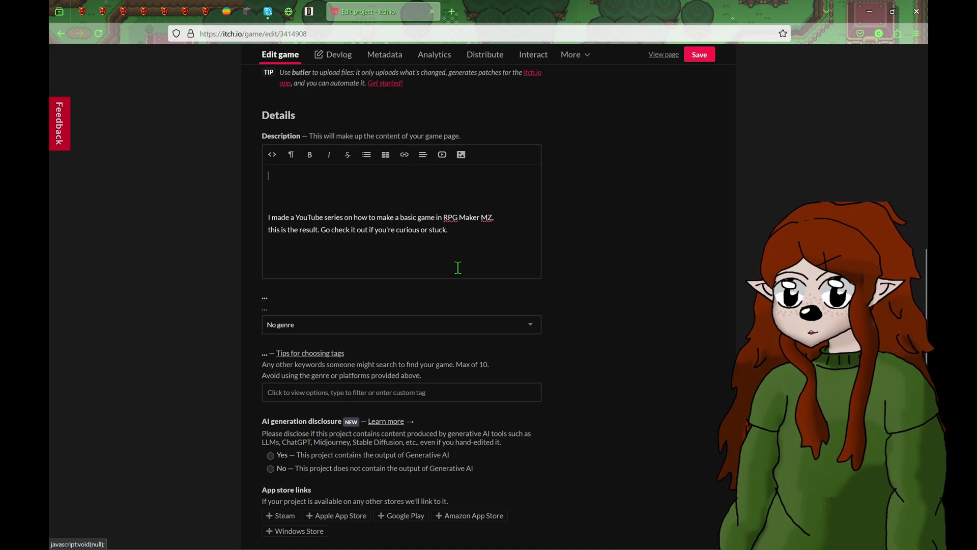
click(457, 233)
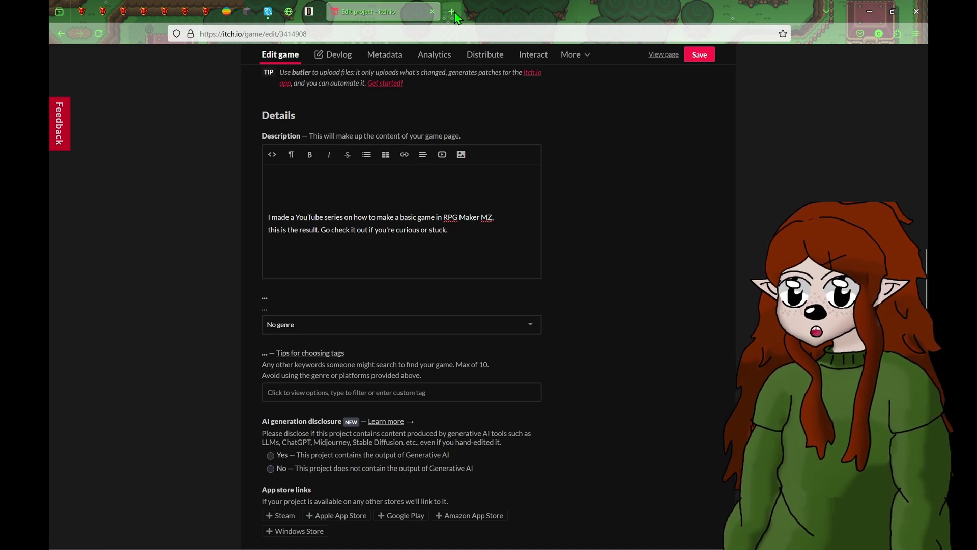
- Open 'So you Downloaded RPG Maker, Now What?' from the YouTube playlist, copy its URL, and return to itch.io
click(491, 11)
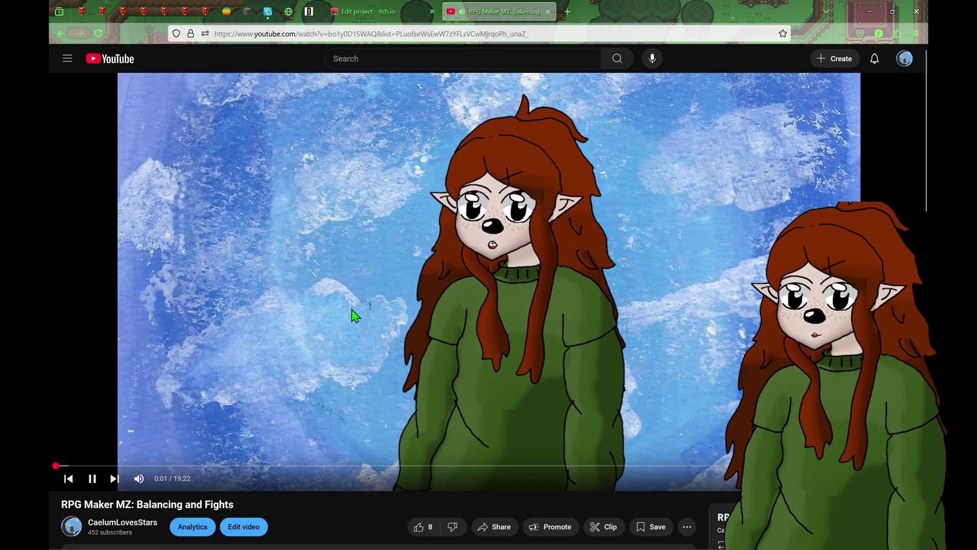
scroll(355, 316, down, 5)
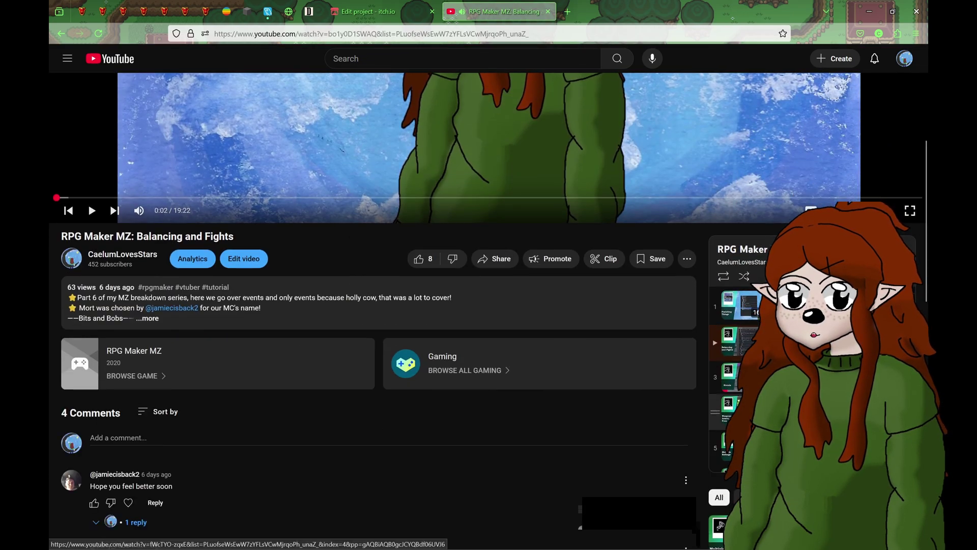
click(739, 305)
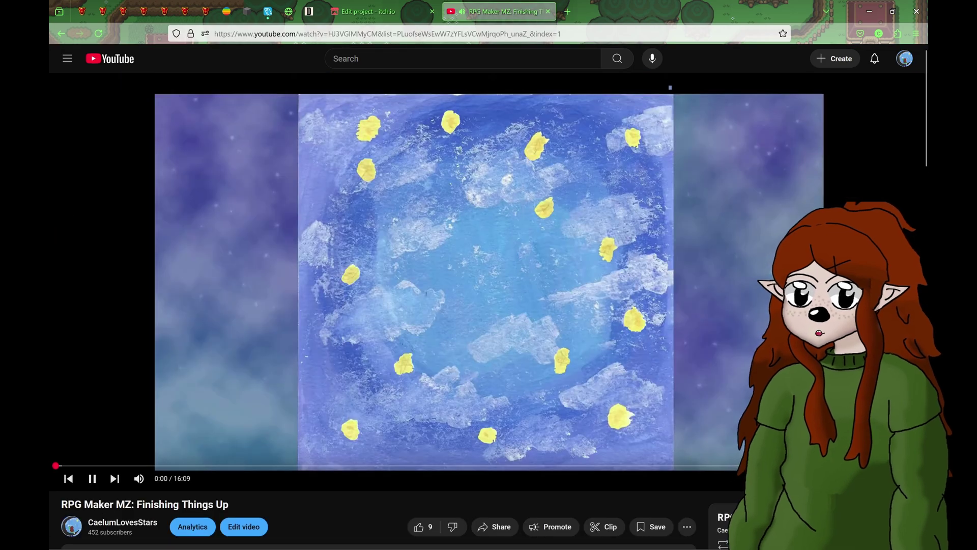
scroll(739, 448, down, 5)
click(741, 449)
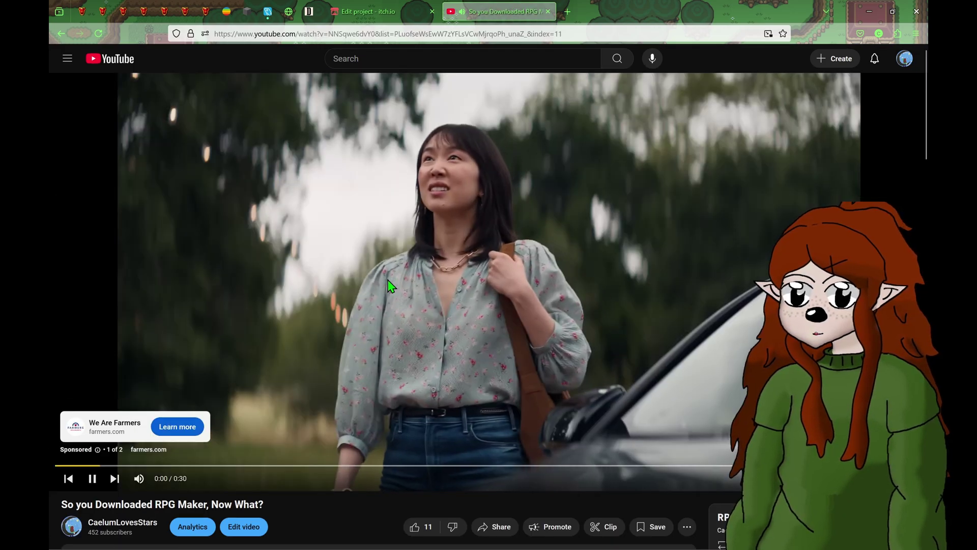
click(392, 283)
click(372, 34)
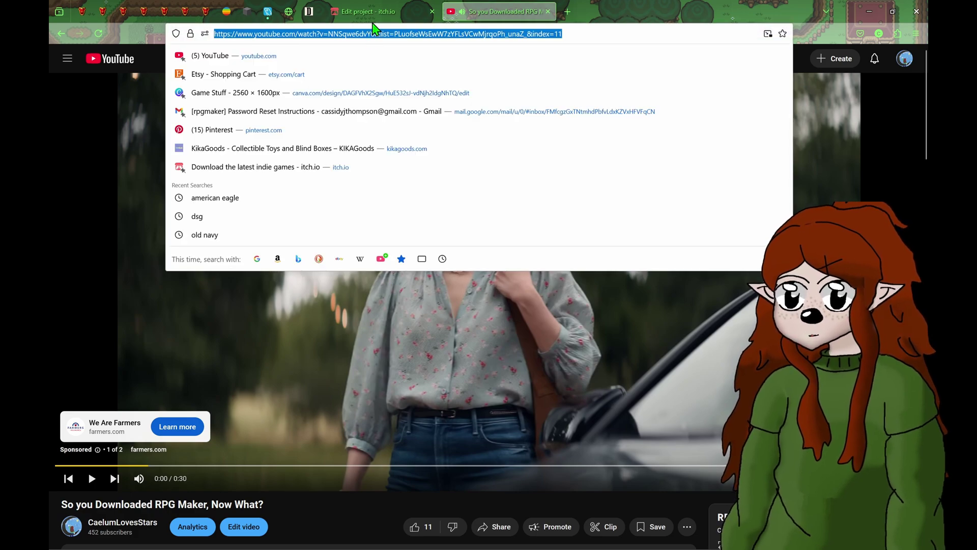
click(376, 11)
- Insert a 'Start of Series' link to the copied video URL, opening in a new tab
click(405, 154)
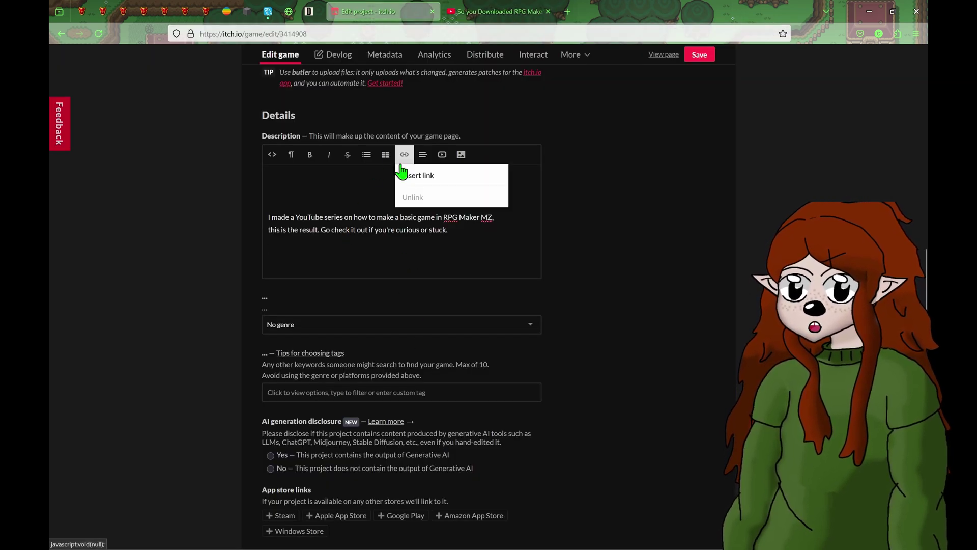
click(431, 182)
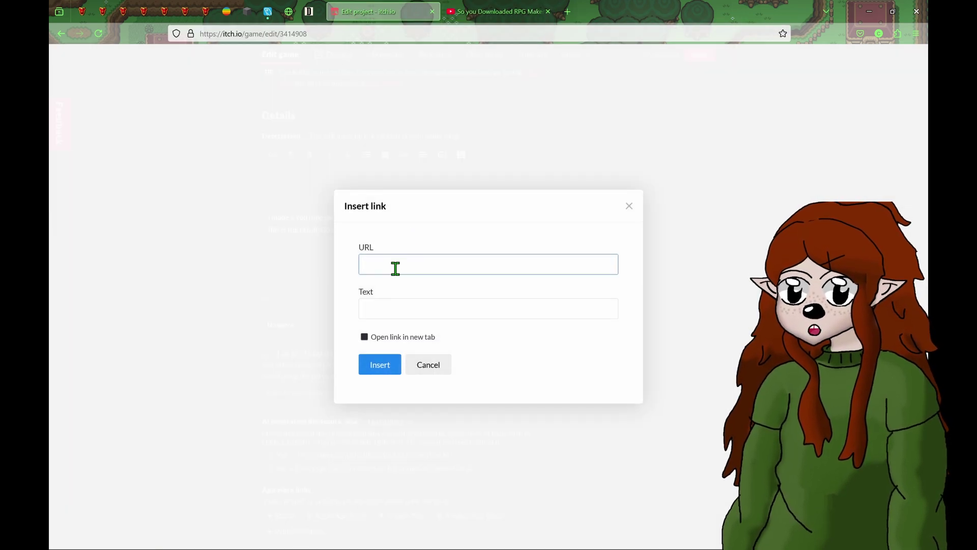
key(ctrl+v)
click(406, 307)
text(S)
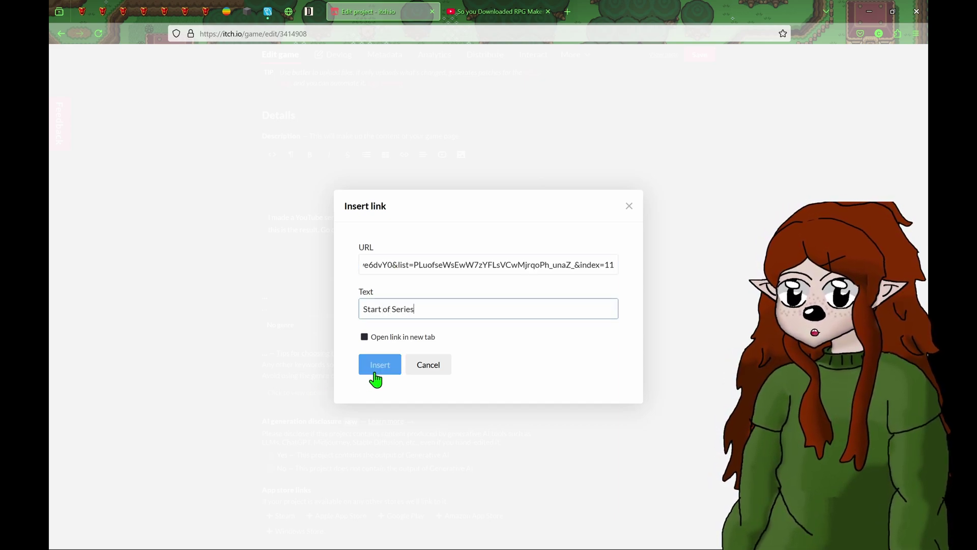
click(364, 336)
click(380, 364)
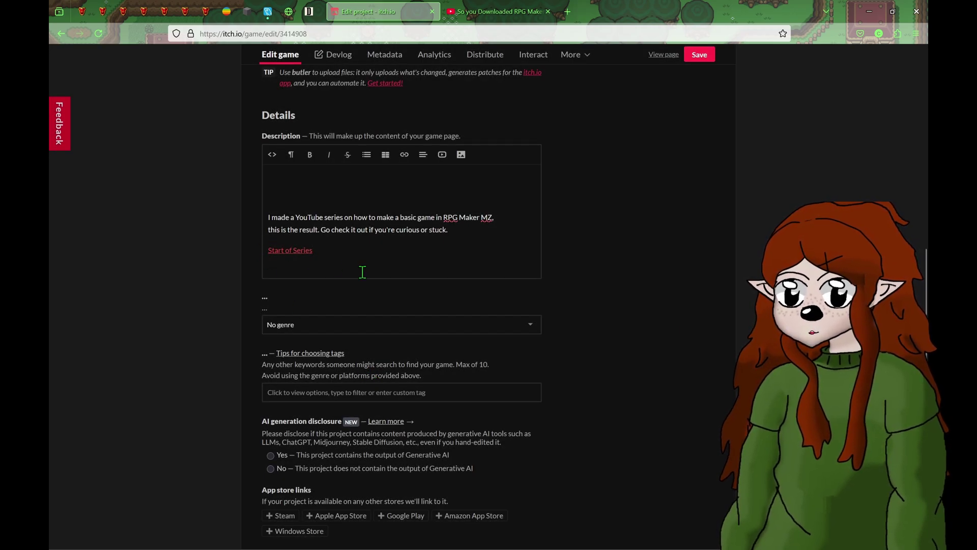
- Remove the extra empty lines at the top of the description
key(Return)
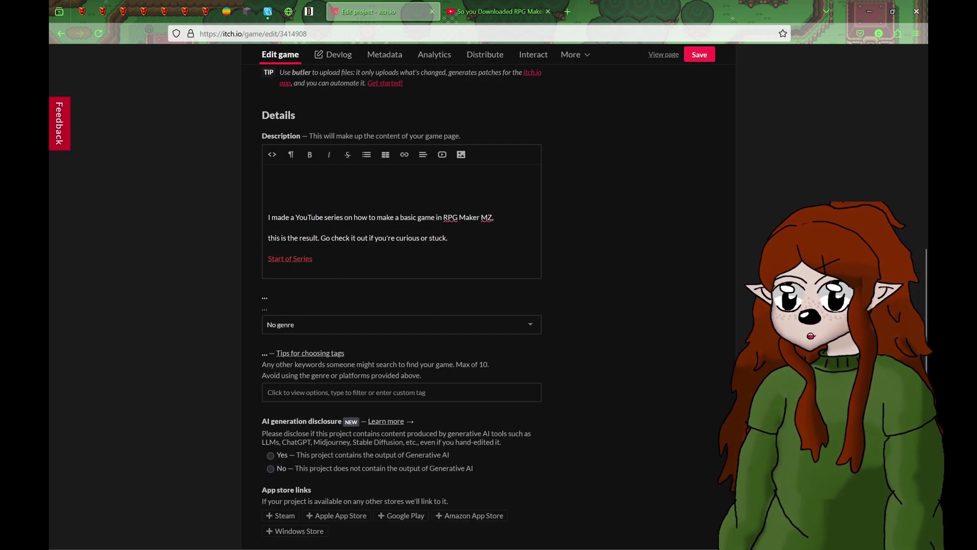
key(BackSpace)
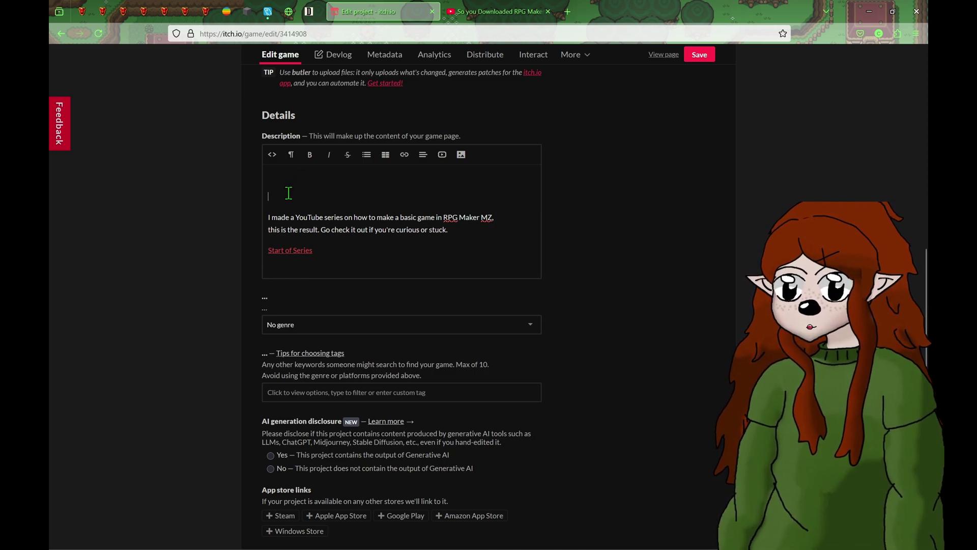
key(BackSpace)
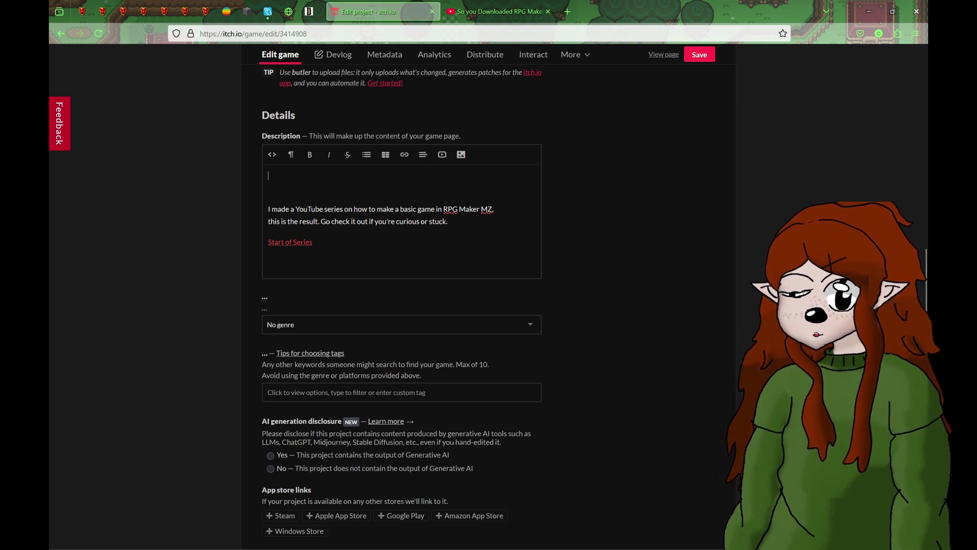
key(BackSpace)
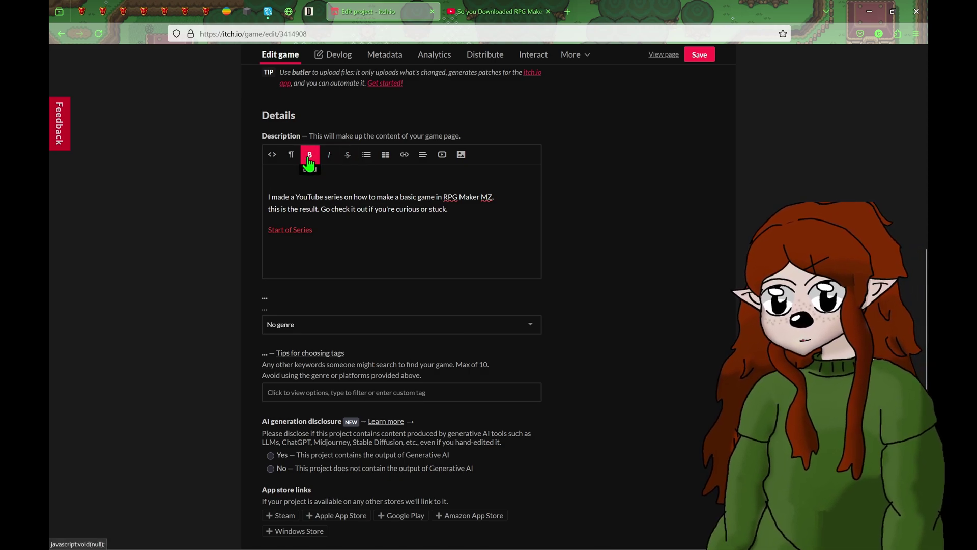
- Add the heading 'A Basic Tutorial!' on top and start a new line after the link
click(291, 155)
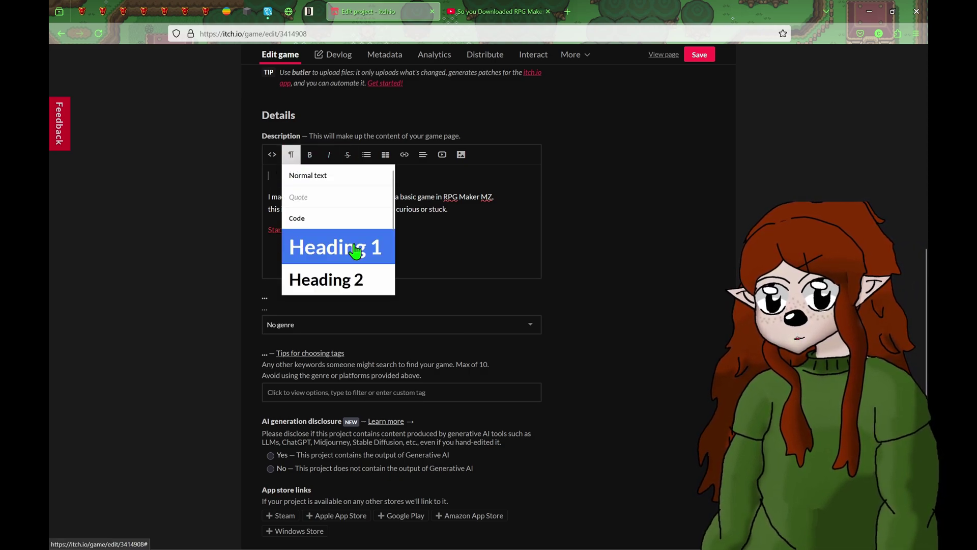
click(336, 277)
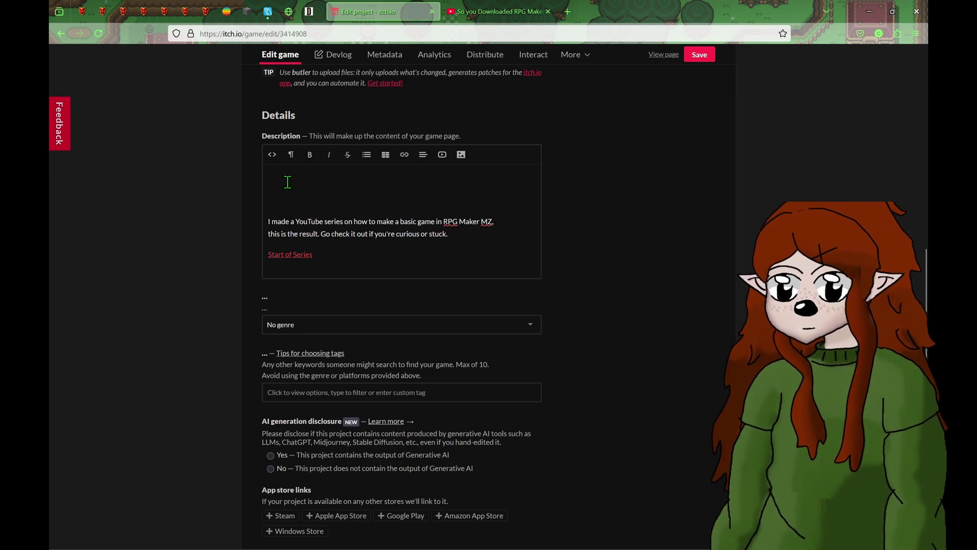
text(A BA)
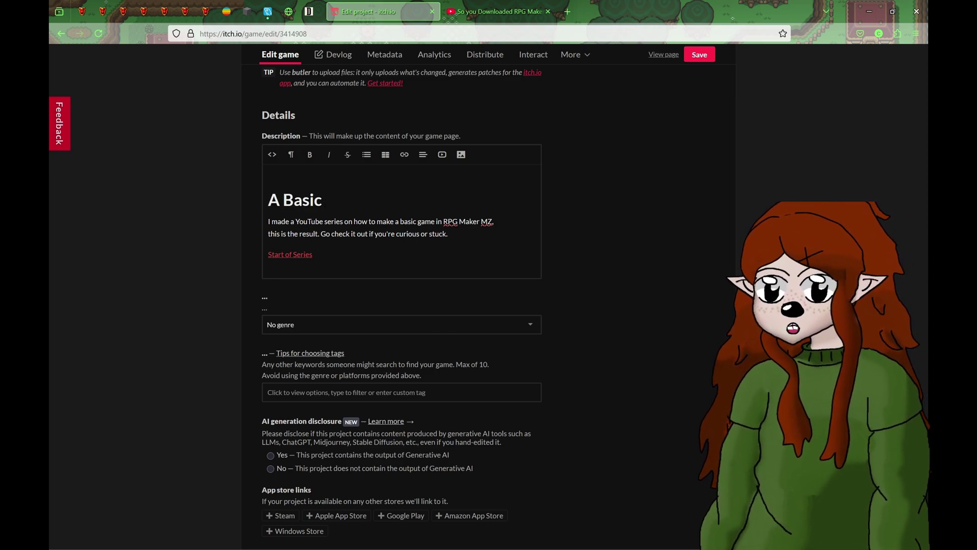
text(sic Turotialtu)
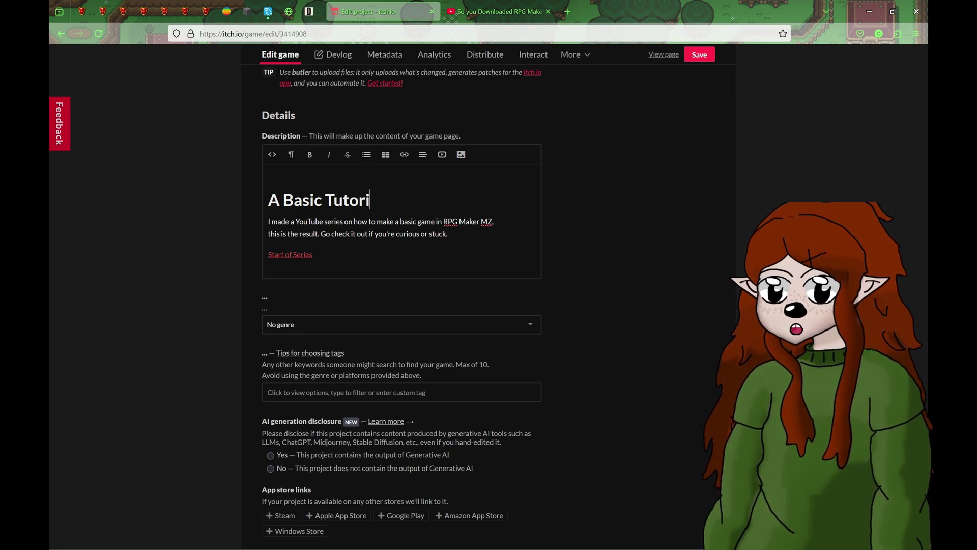
text(al!)
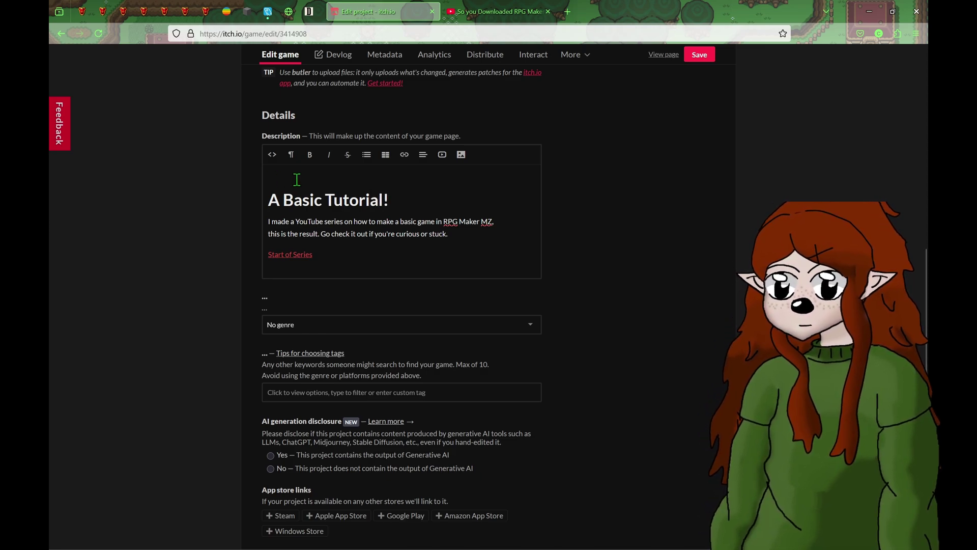
click(357, 250)
key(Return)
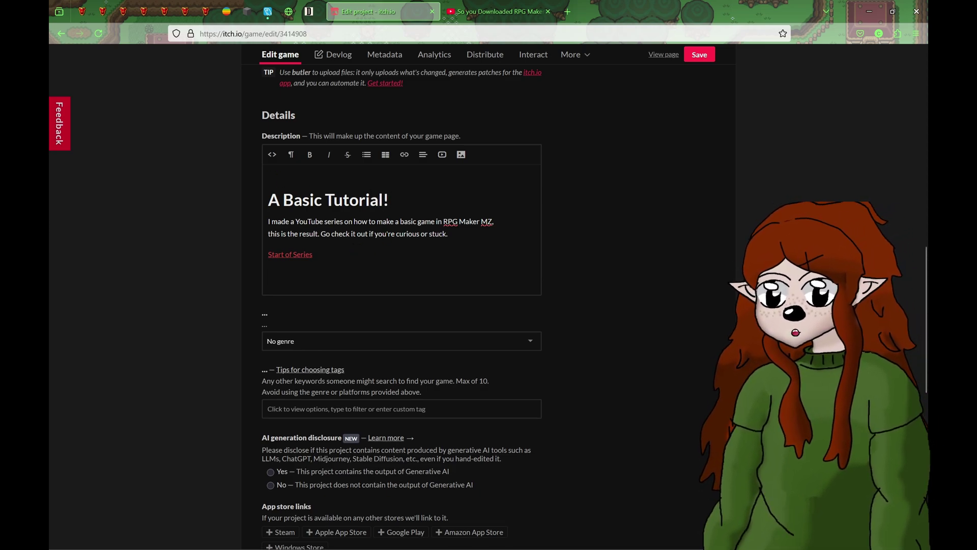
- Add an 'I Have A YouTube!' Heading 2 and a line inviting readers seeking RPG Maker help, ideas and inspiration
click(290, 154)
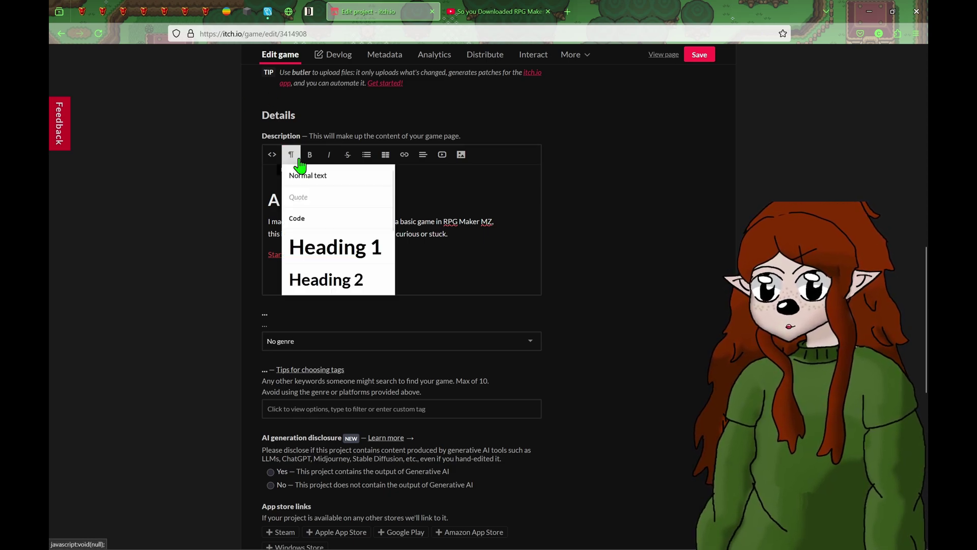
click(333, 279)
text(I Have A You)
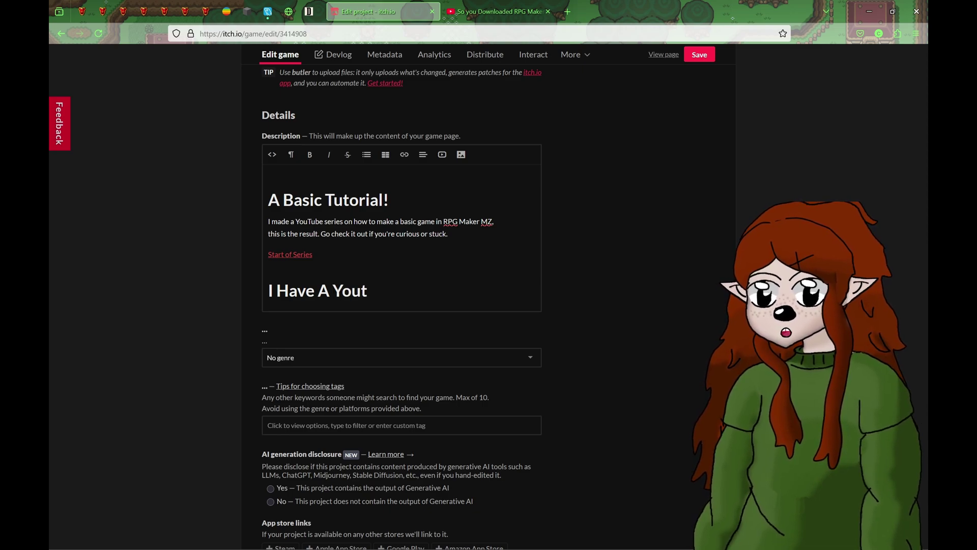
text(Tube )
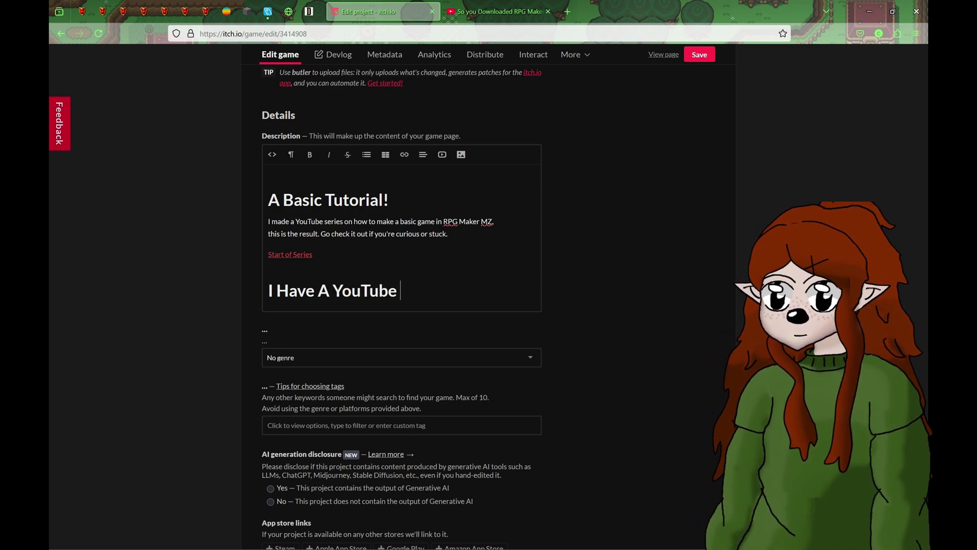
text(!)
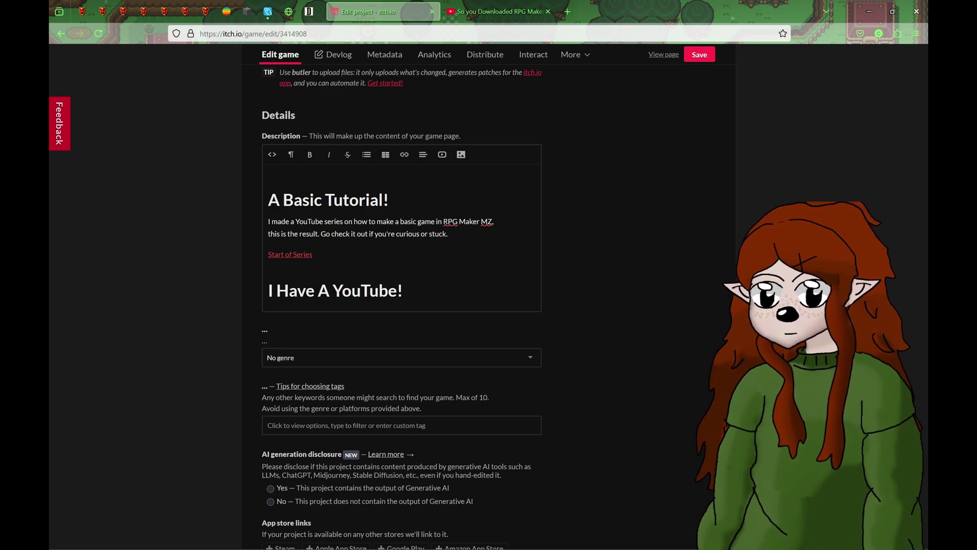
key(Return)
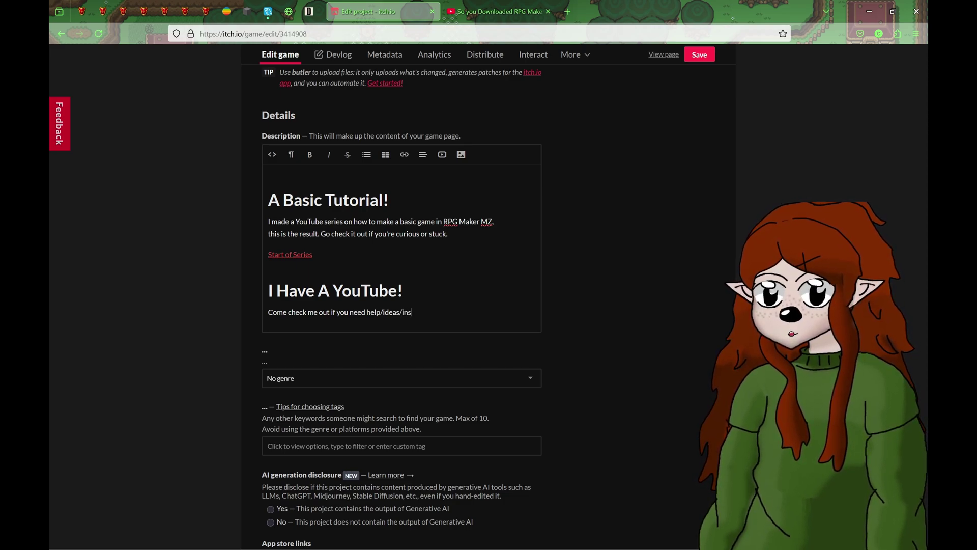
text(n for your RPG Maker games!)
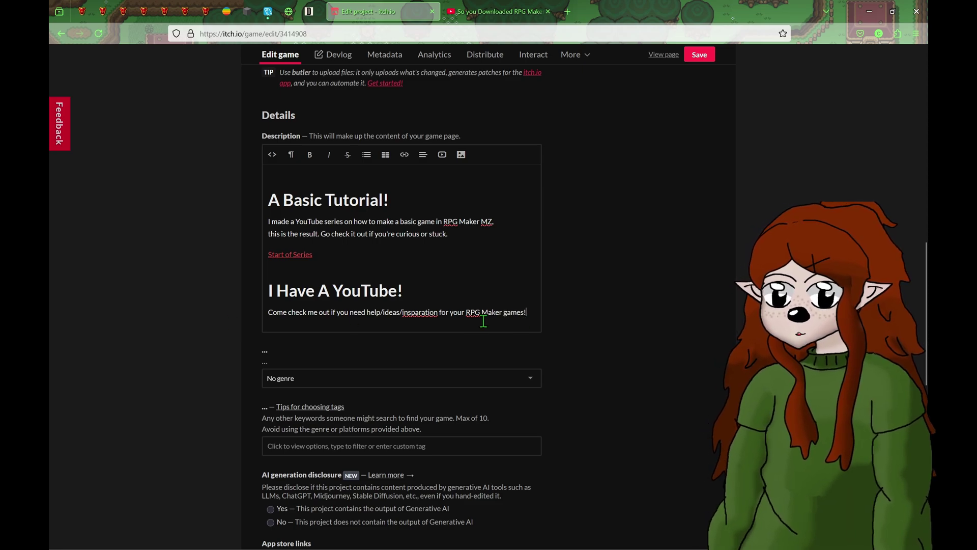
right_click(413, 315)
click(449, 10)
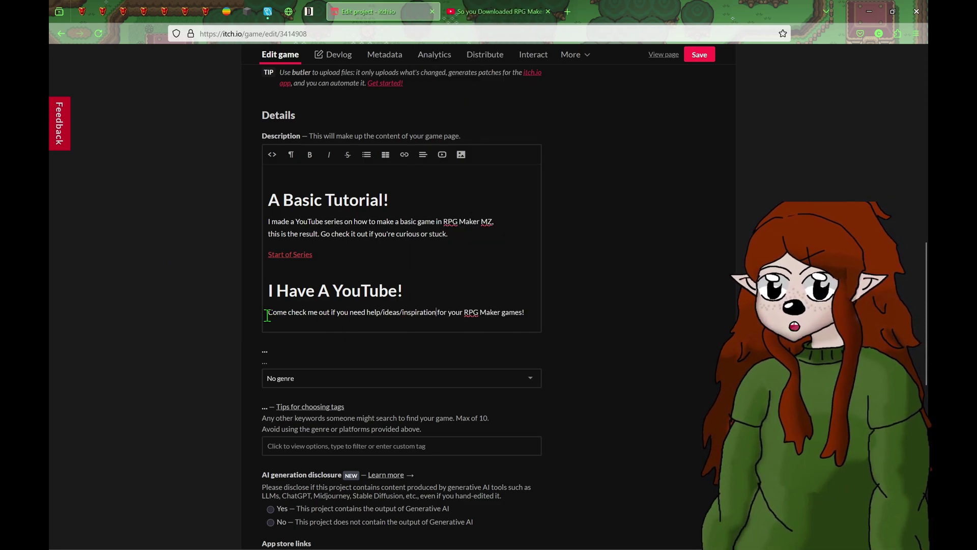
- Make 'YouTube' in the first paragraph bold
drag(333, 291, 398, 292)
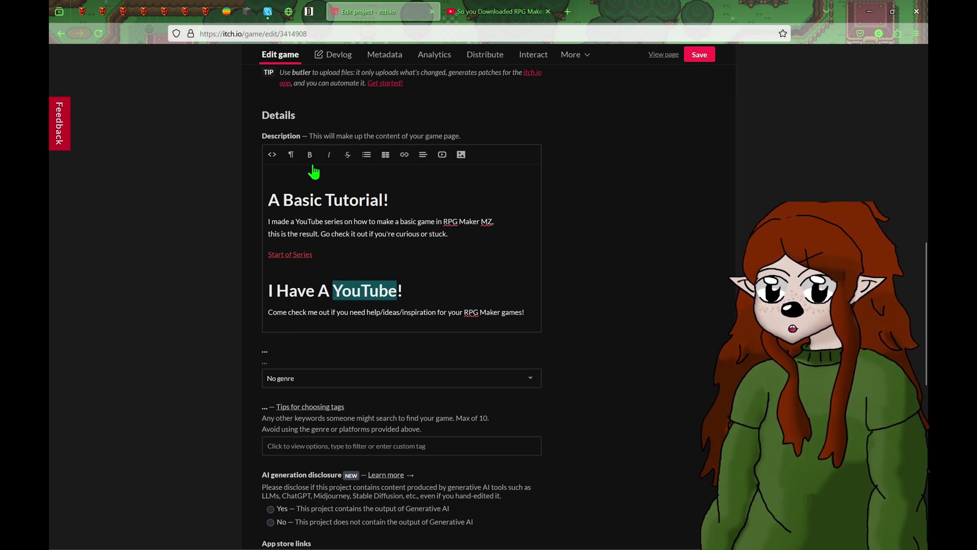
click(419, 272)
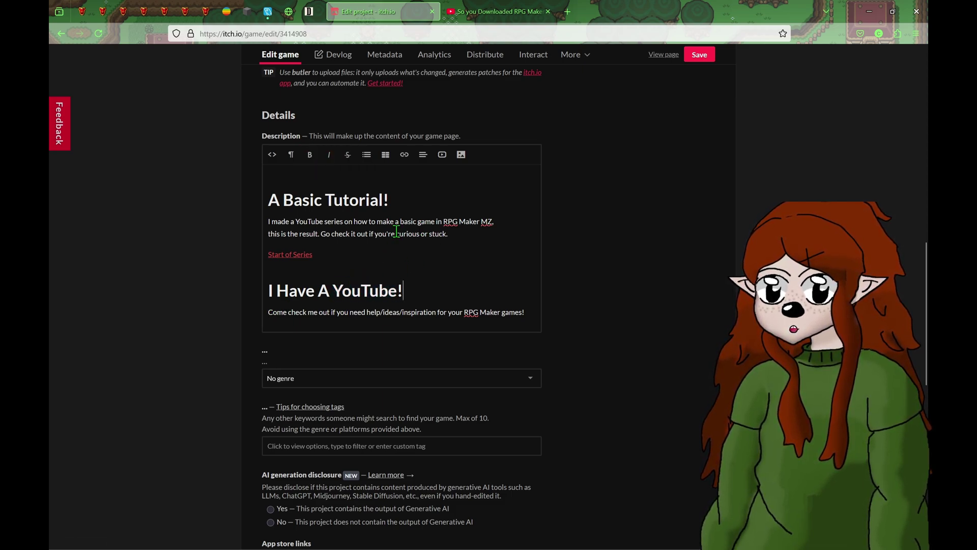
drag(295, 222, 324, 222)
click(309, 154)
click(405, 254)
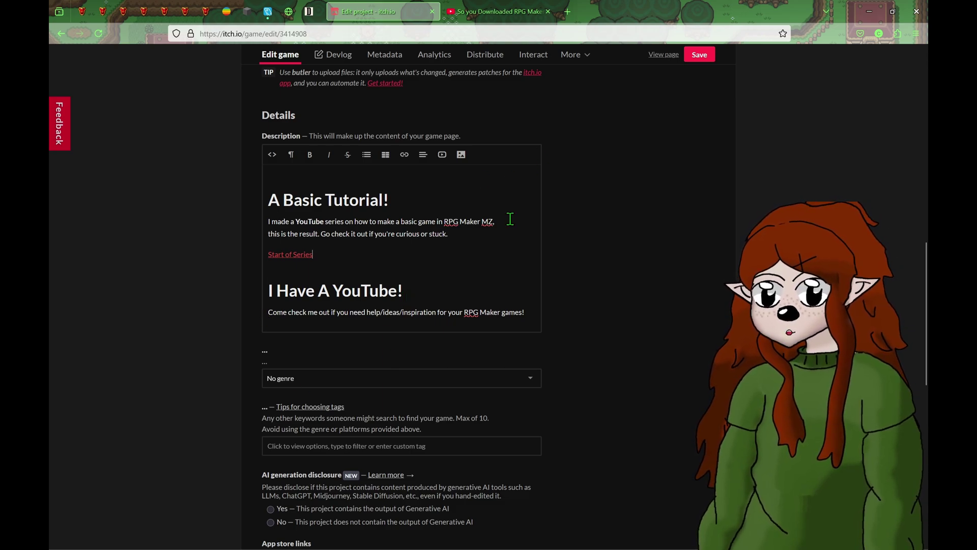
- Italicize 'RPG Maker MZ' in the first paragraph and 'RPG Maker' in the last line
drag(444, 221, 491, 226)
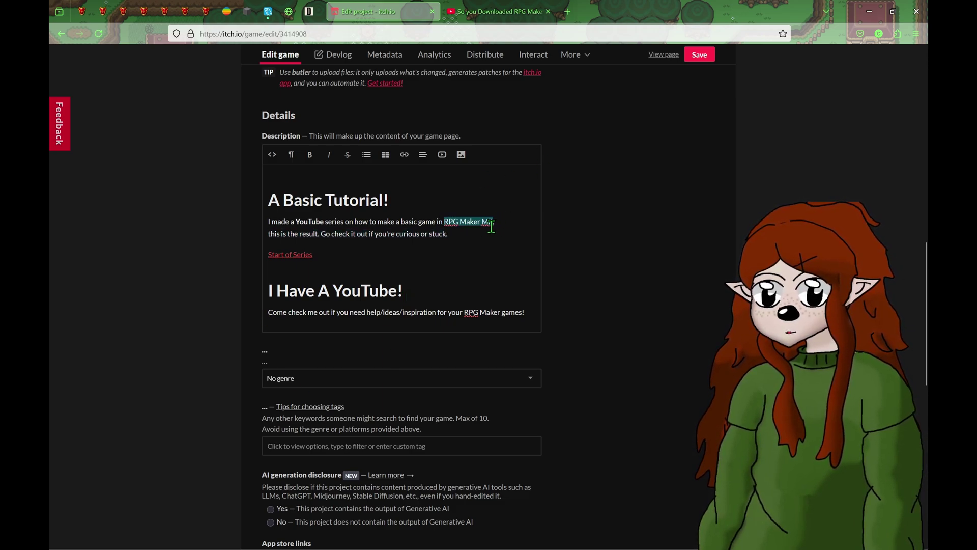
click(335, 159)
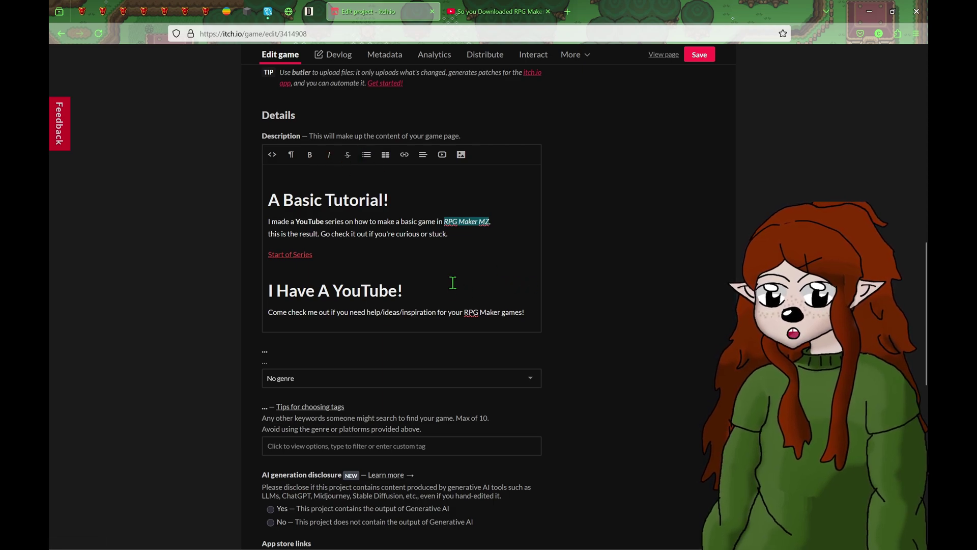
click(463, 312)
drag(463, 312, 501, 312)
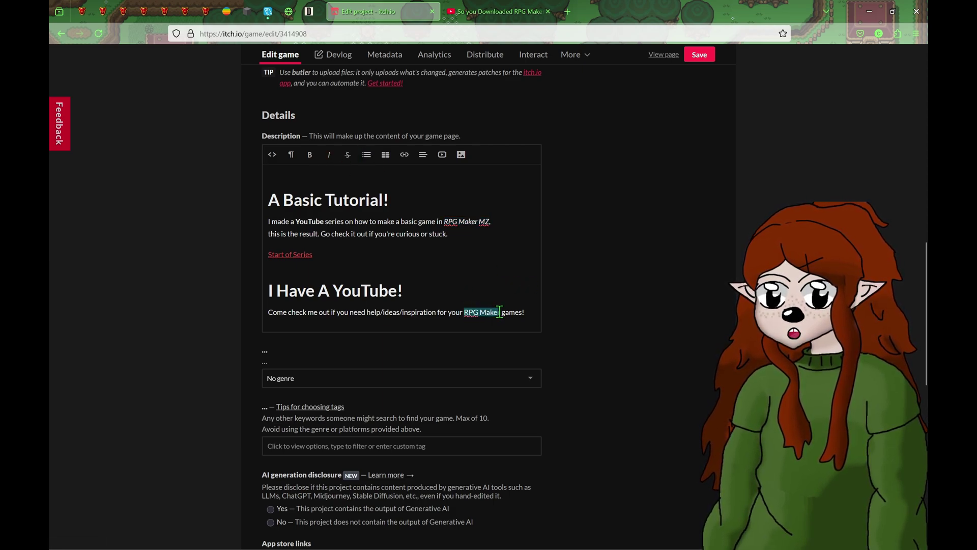
click(329, 154)
click(521, 278)
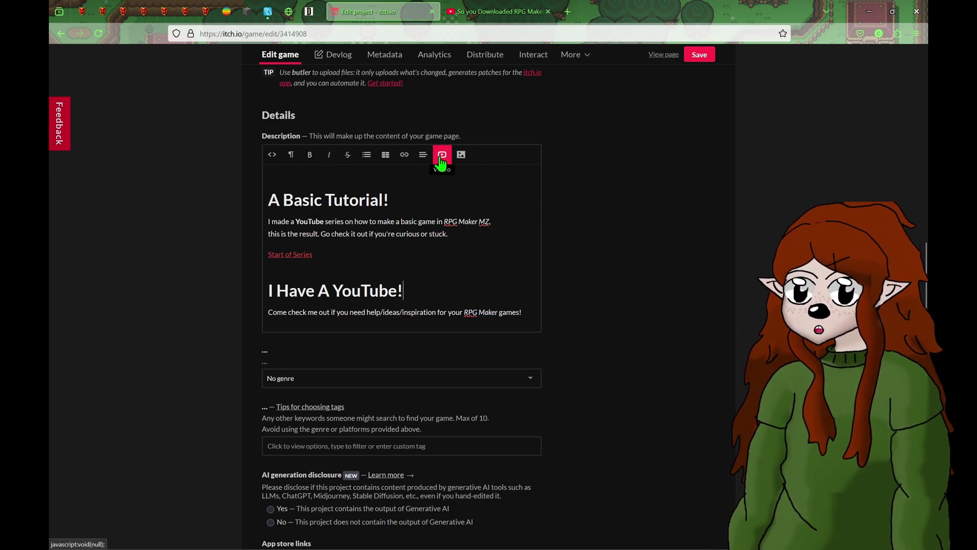
scroll(252, 249, down, 2)
- Set the project's genre to Other
click(336, 279)
scroll(312, 308, down, 3)
scroll(312, 308, down, 1)
click(308, 442)
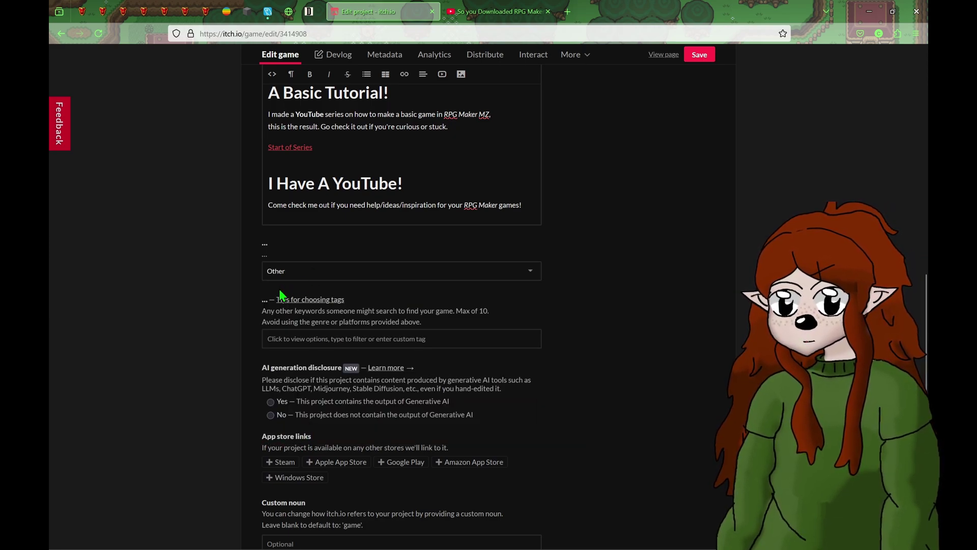
- Add the tags rpg-maker-mz and tutorial
scroll(246, 284, down, 2)
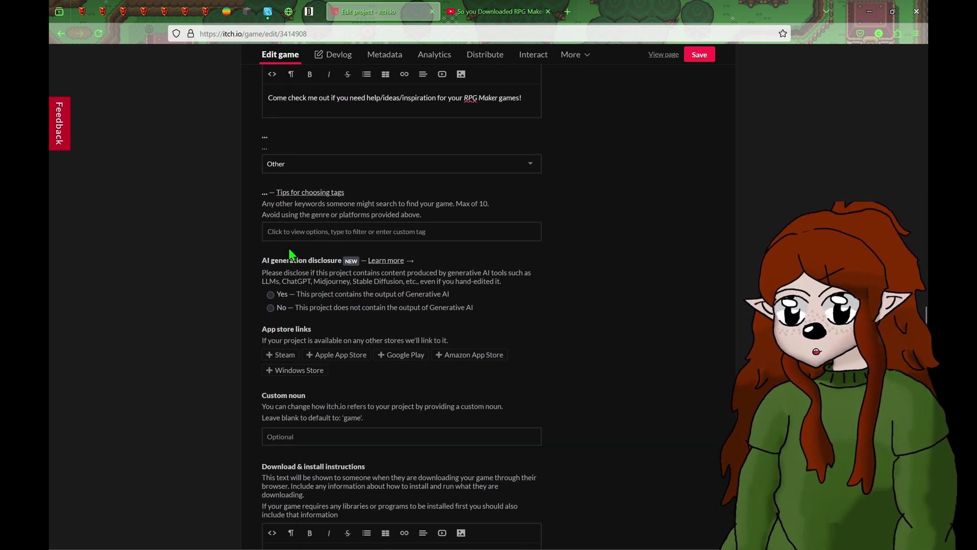
click(293, 232)
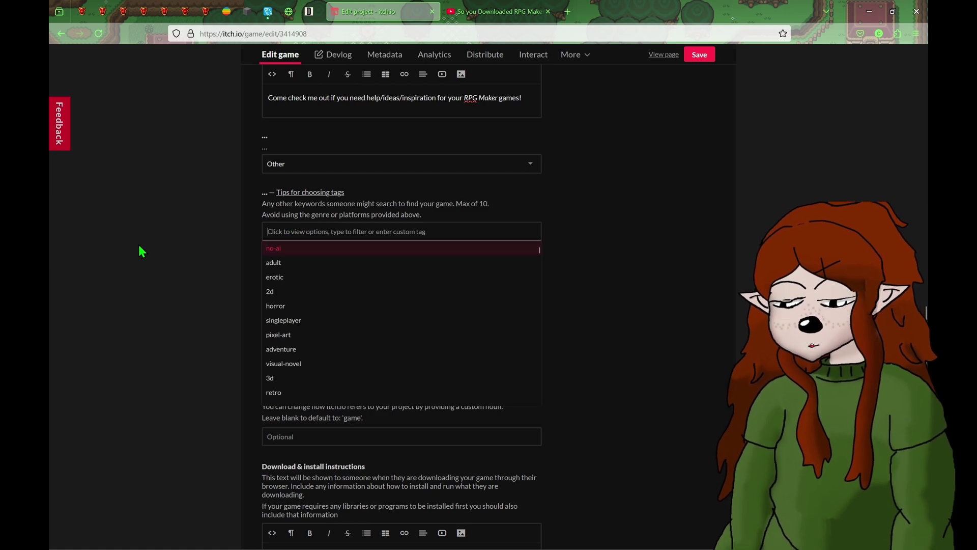
text(rpg make)
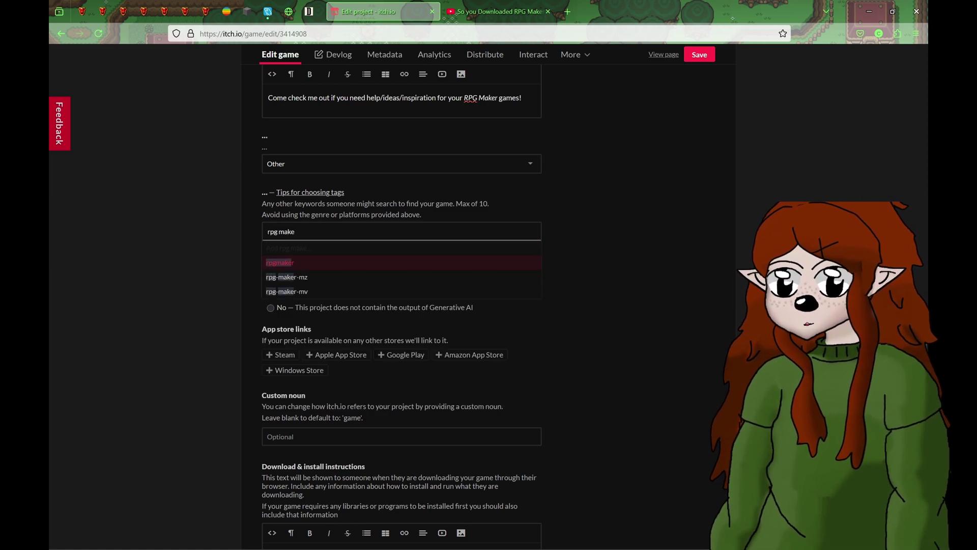
click(308, 277)
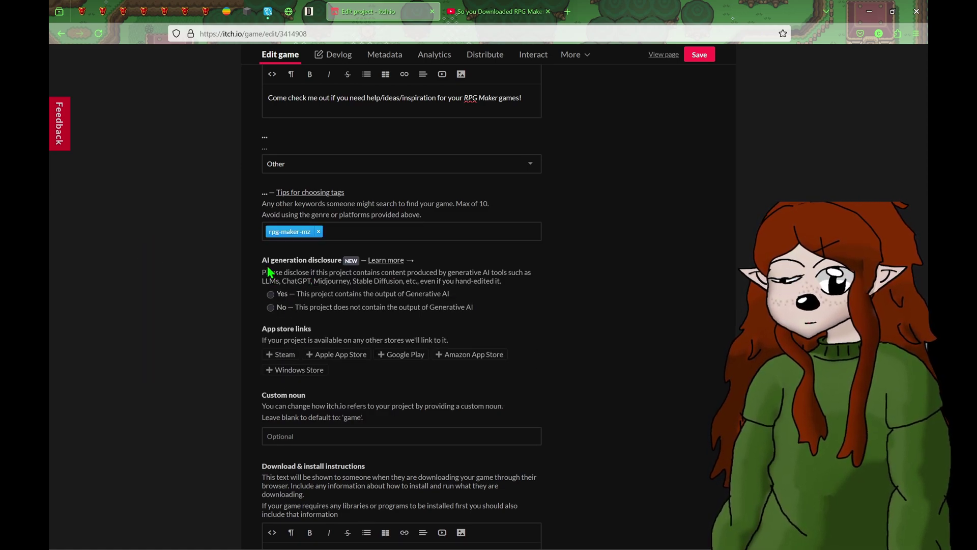
text(tu)
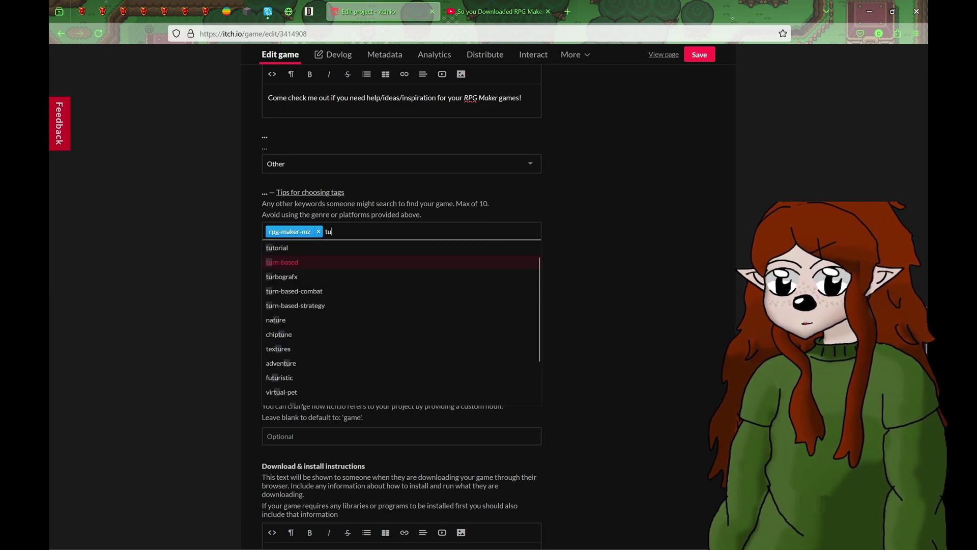
text(tori)
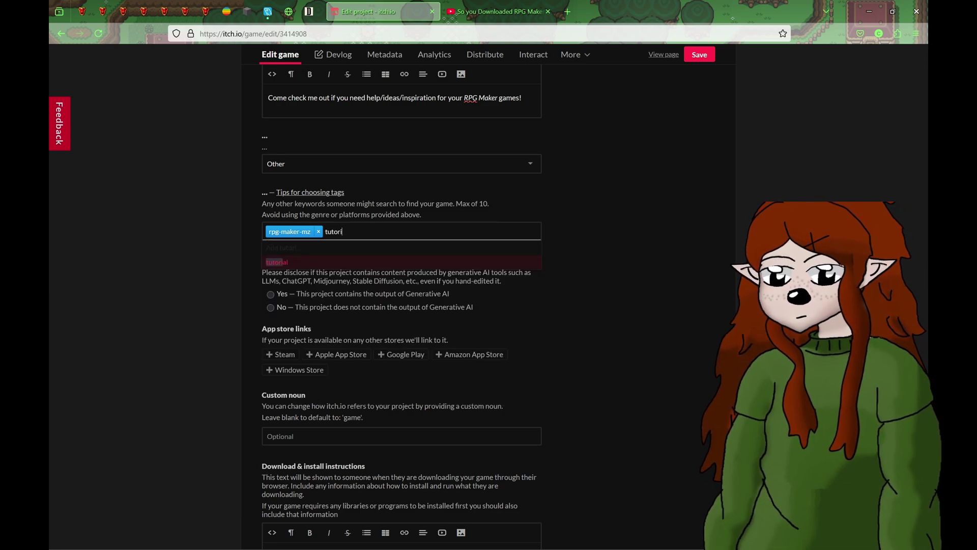
click(281, 262)
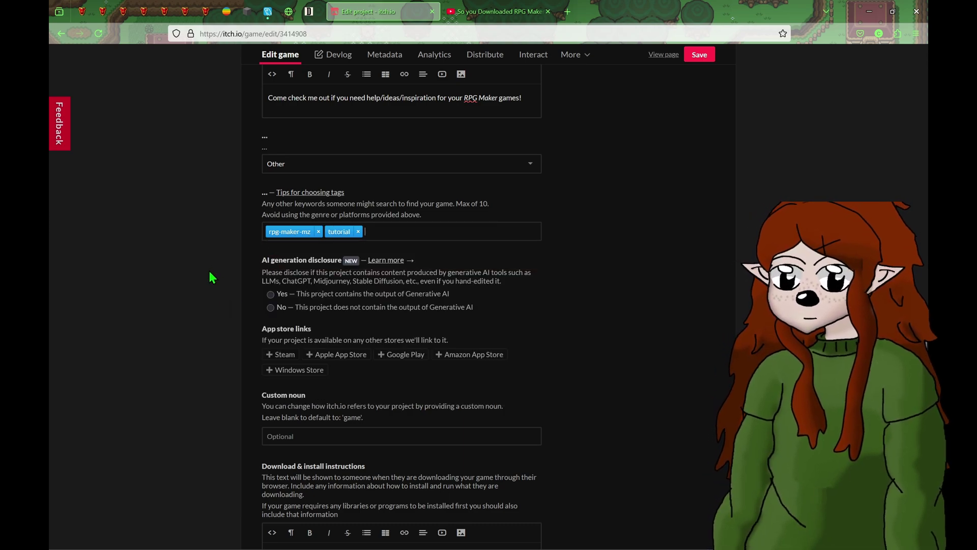
scroll(210, 272, down, 1)
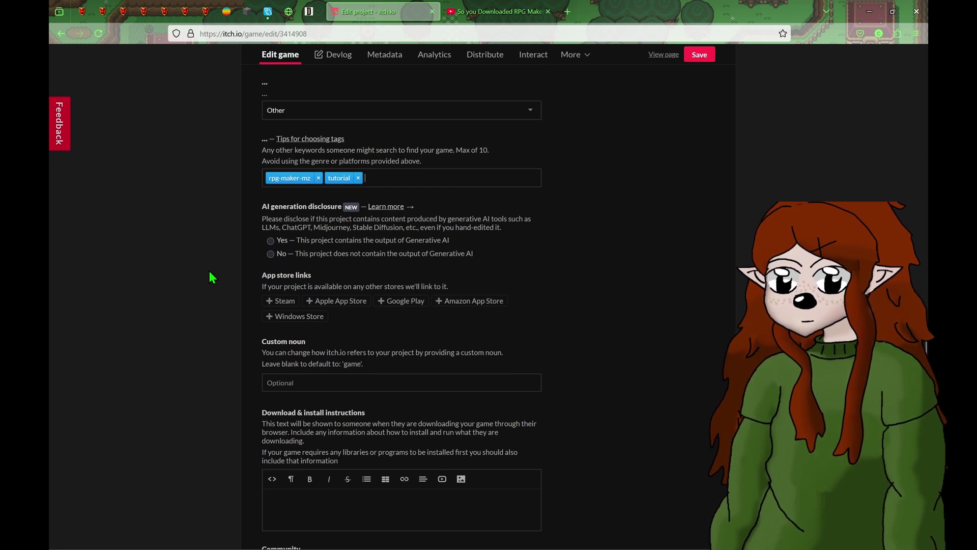
text(basic)
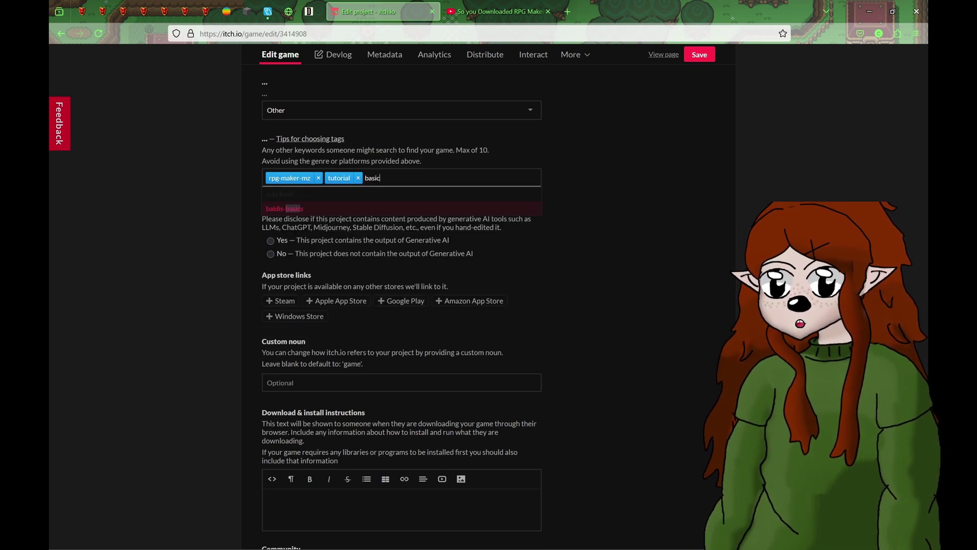
key(BackSpace)
key(BackSpace)
key(BackSpace)
key(BackSpace)
key(BackSpace)
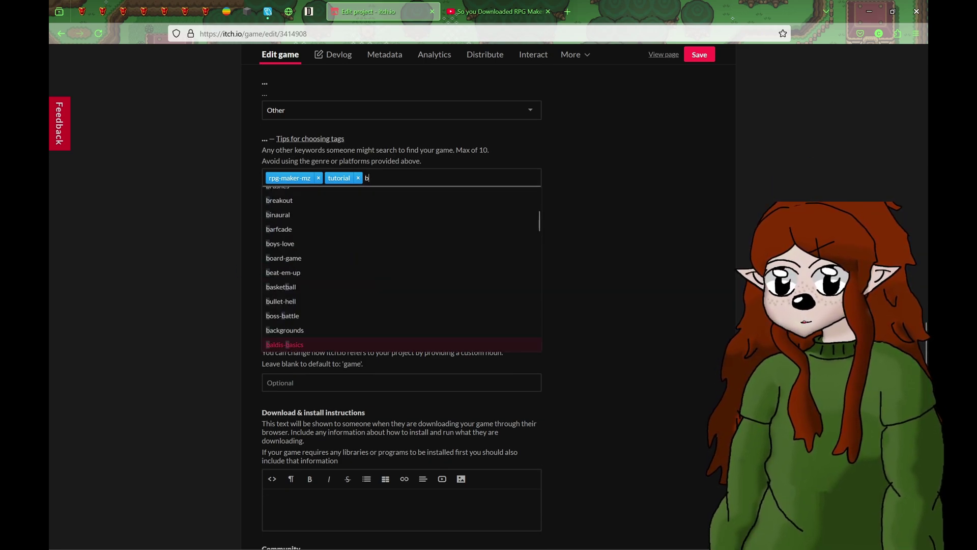
click(209, 267)
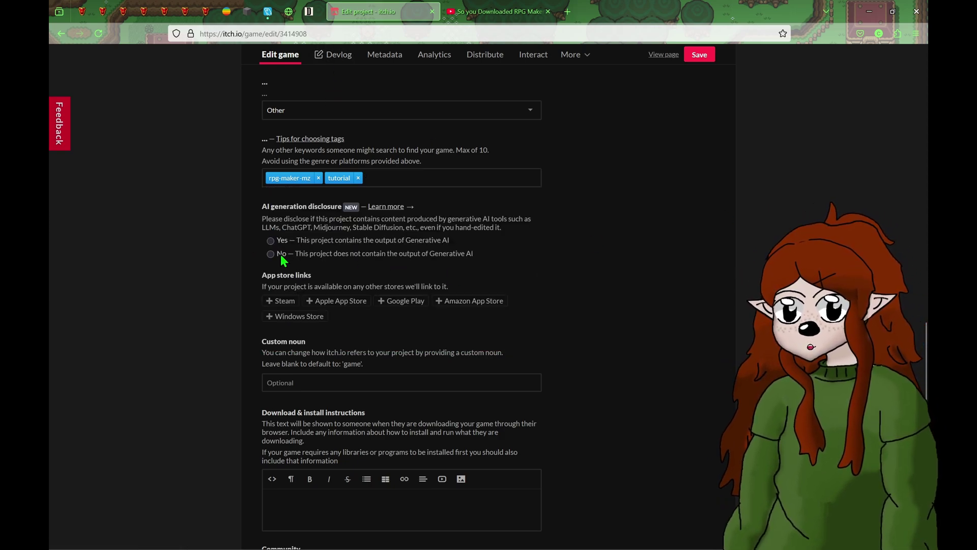
- Set the custom noun to 'tutorial' and install instructions to 'Extract zip file and you should be good to go!'
scroll(280, 259, down, 3)
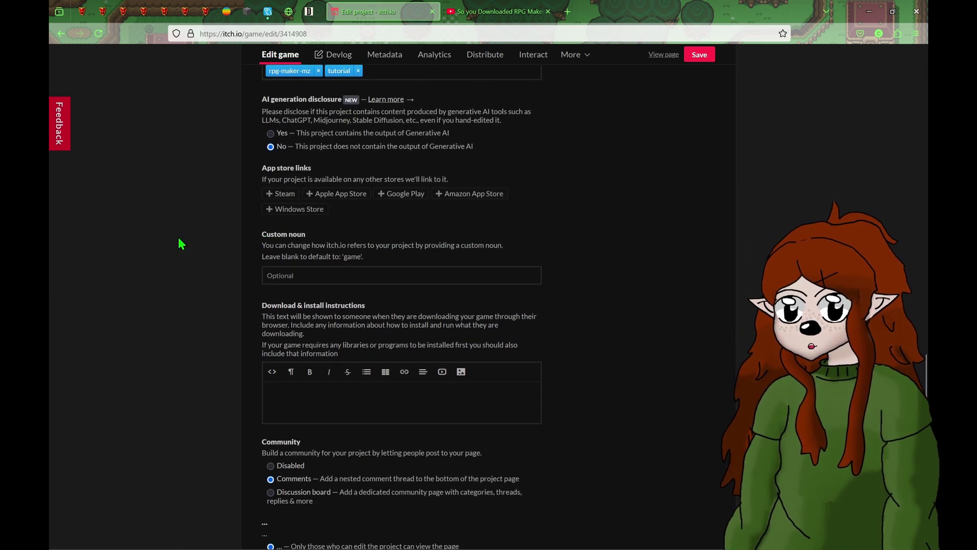
scroll(179, 237, down, 2)
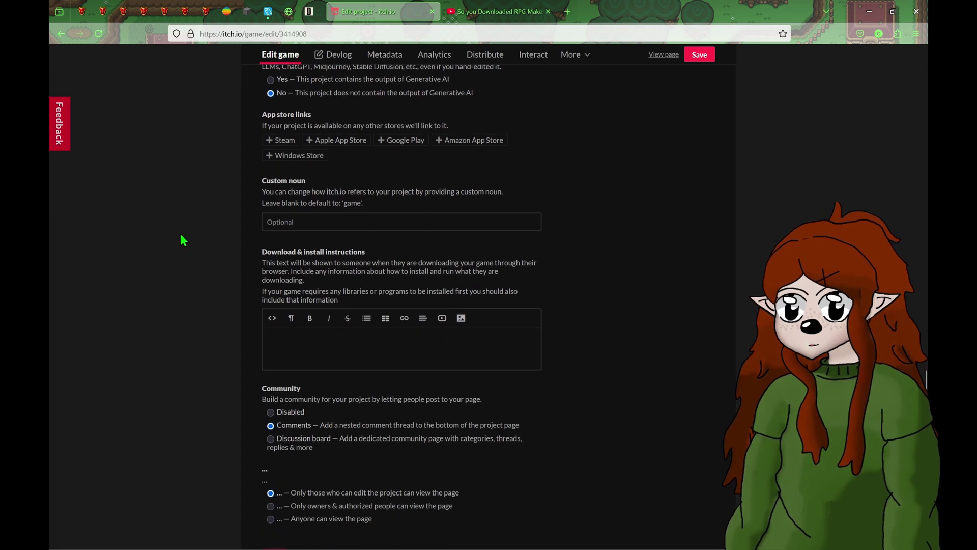
scroll(531, 191, down, 3)
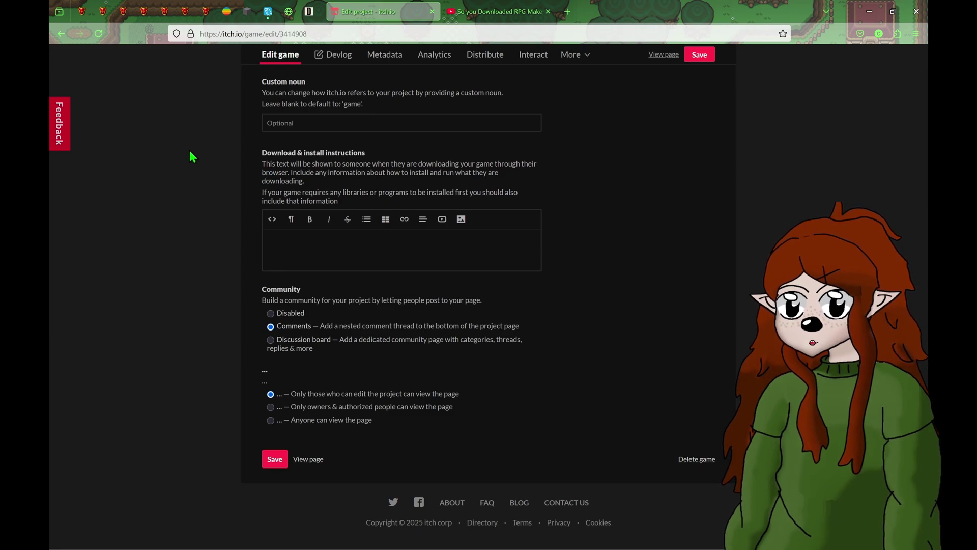
click(309, 123)
text(tutorial)
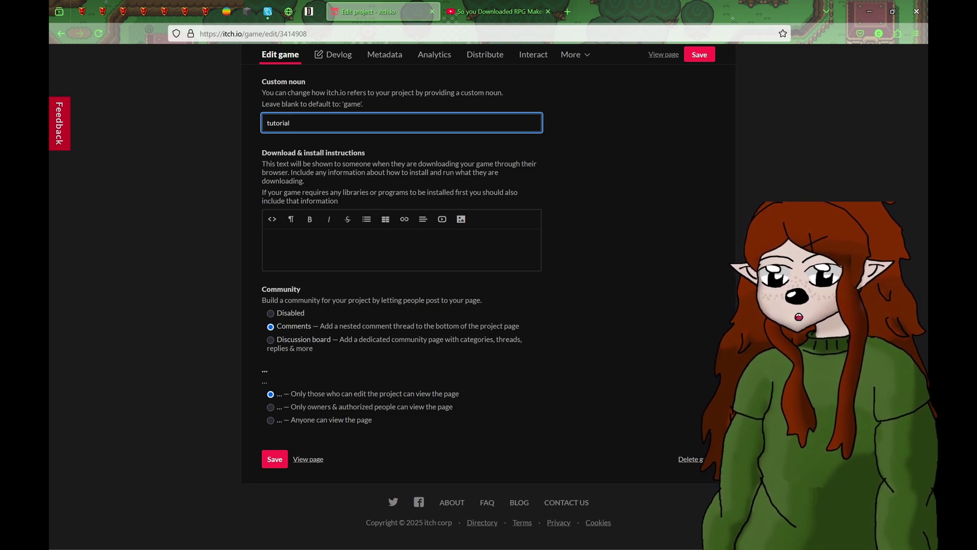
click(687, 251)
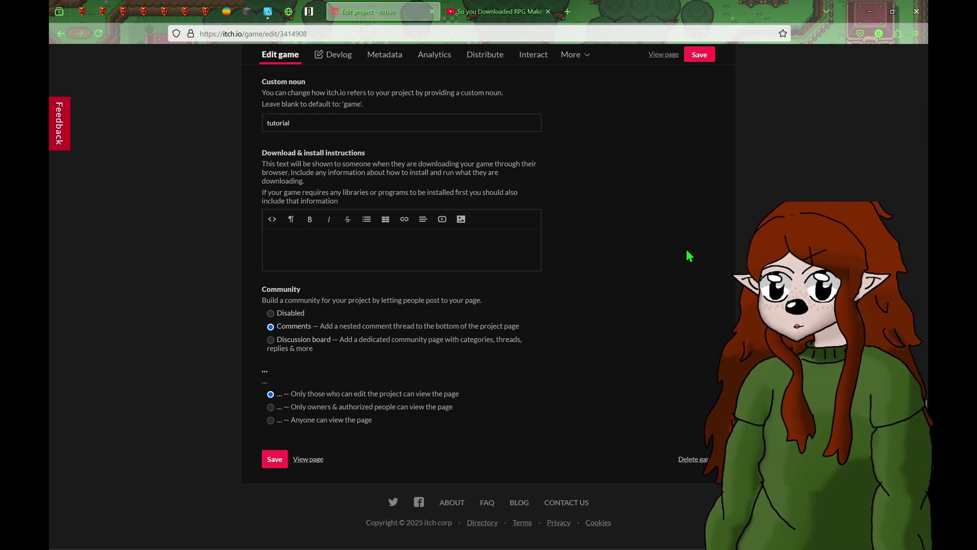
click(314, 253)
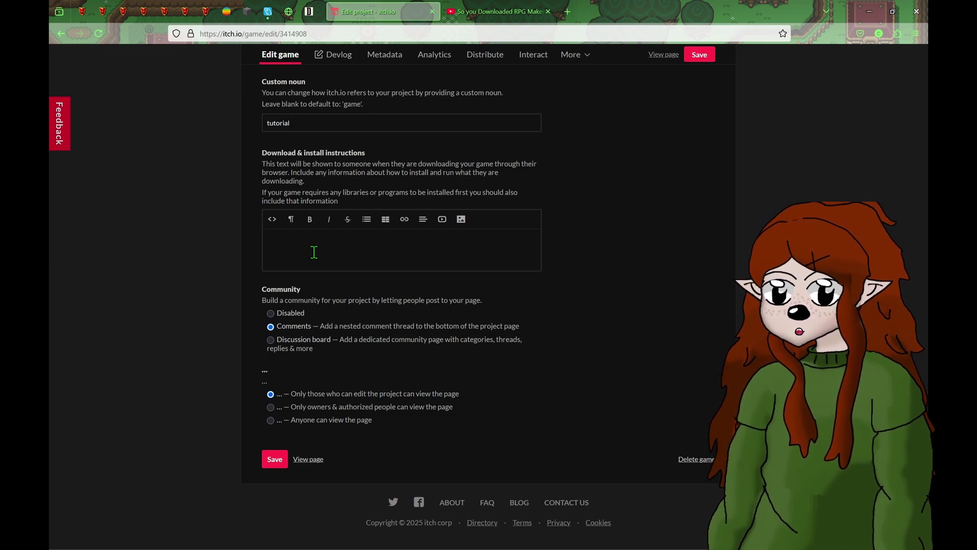
text(EW)
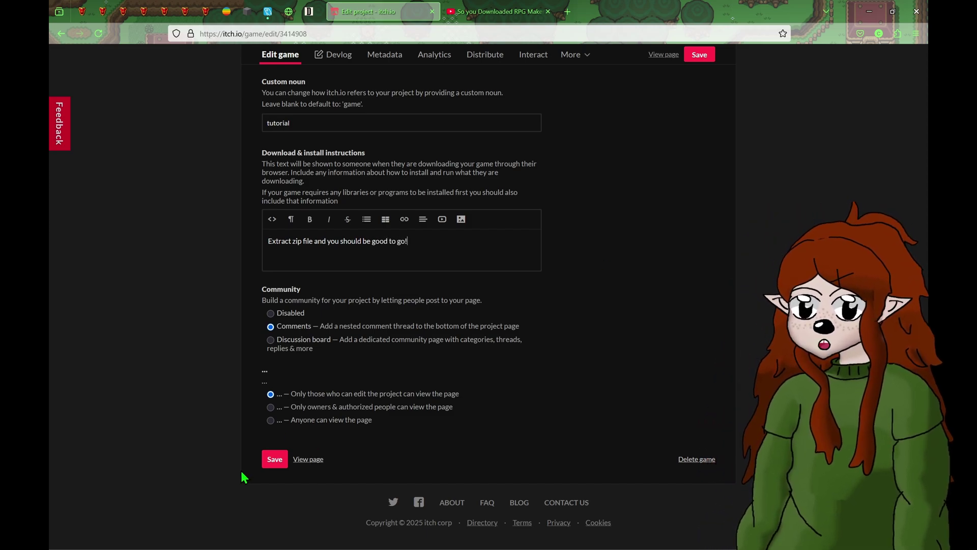
- Save the project edits and view the page showing the new install instructions
click(269, 460)
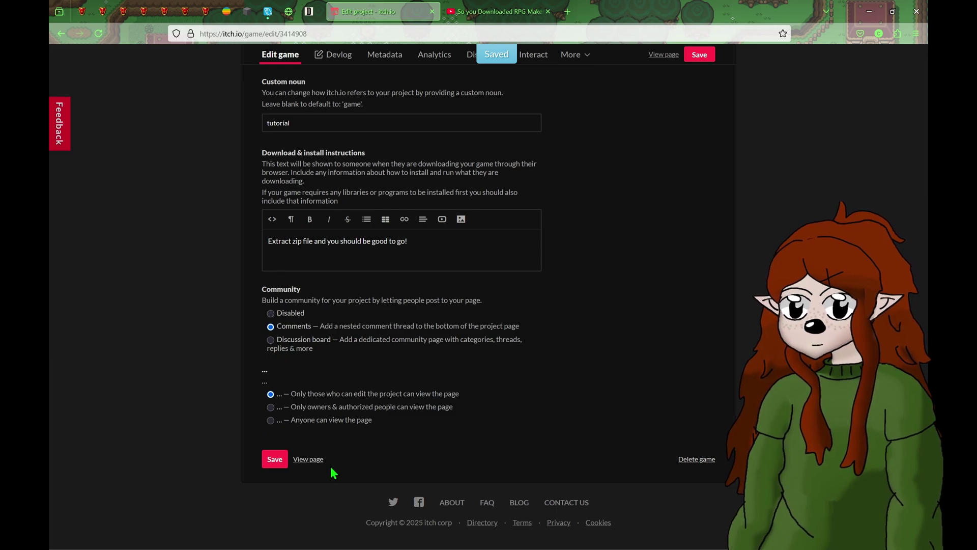
click(312, 459)
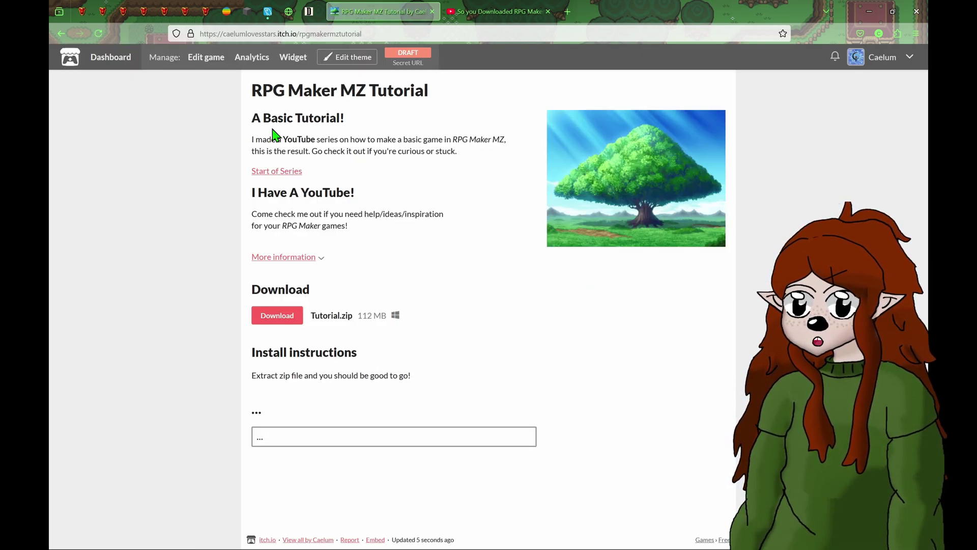
drag(246, 120, 441, 266)
click(441, 266)
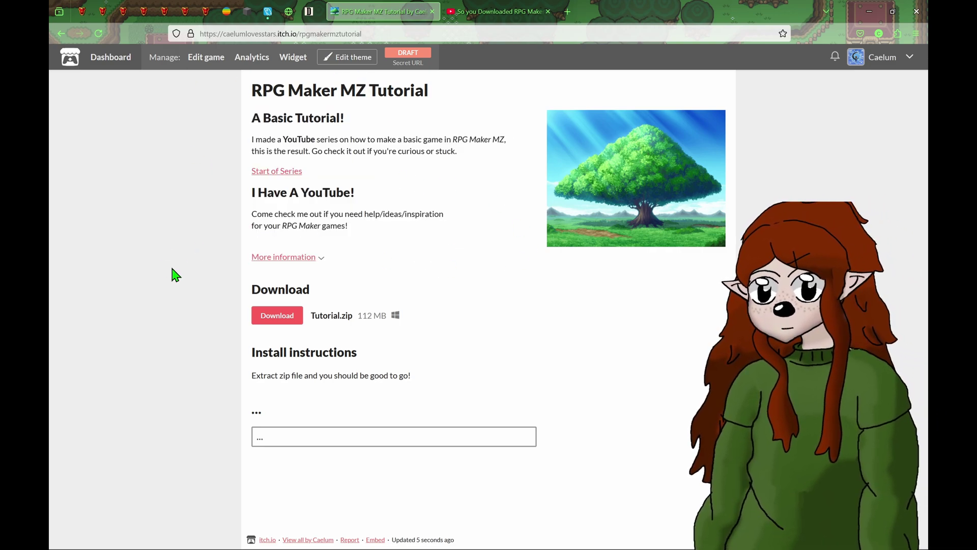
- In the theme editor, upload Space.png from Tutorial/img/parallaxes as the page background
click(354, 60)
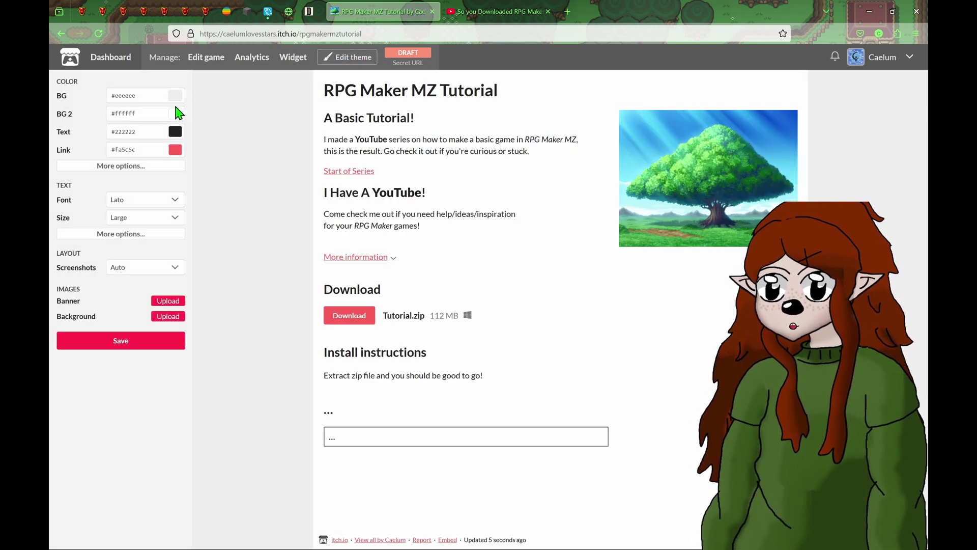
click(169, 317)
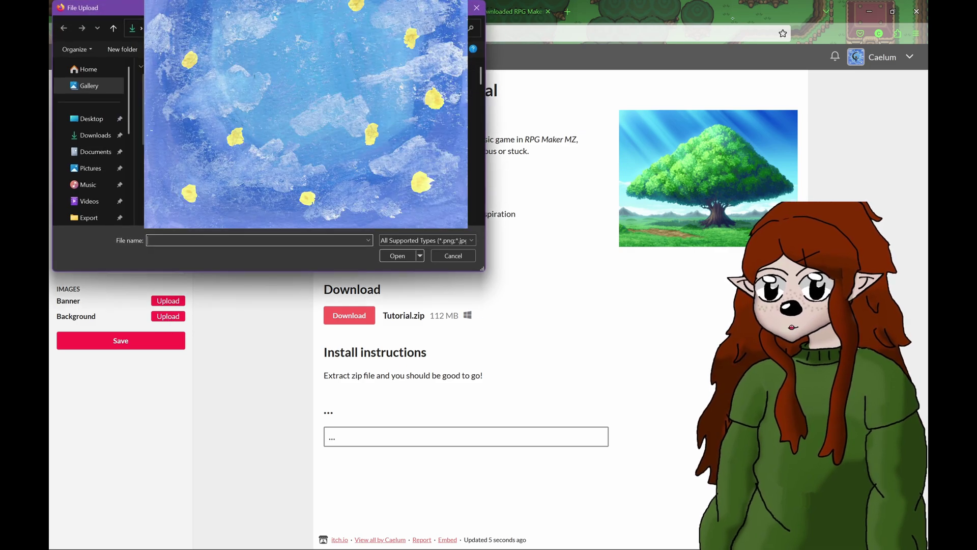
scroll(76, 148, down, 2)
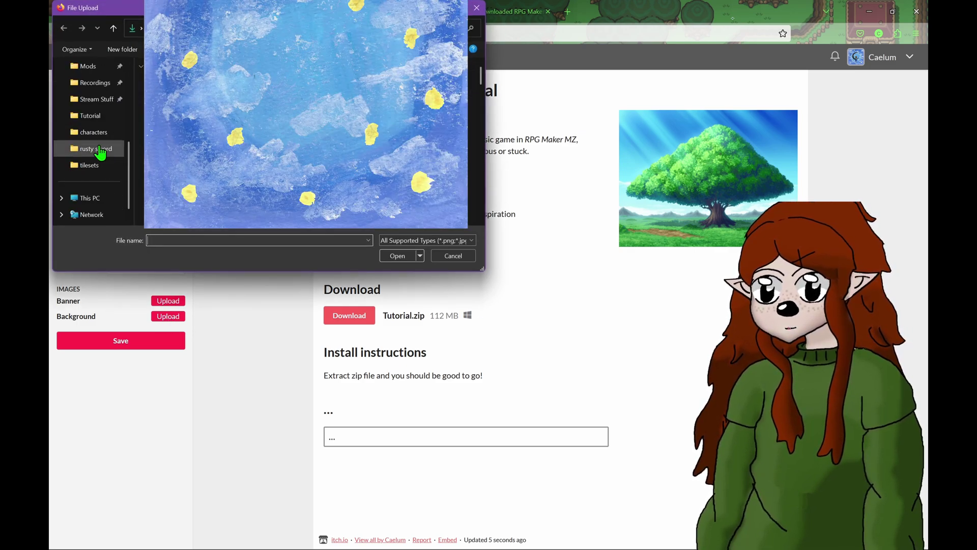
scroll(100, 156, up, 2)
scroll(100, 156, up, 1)
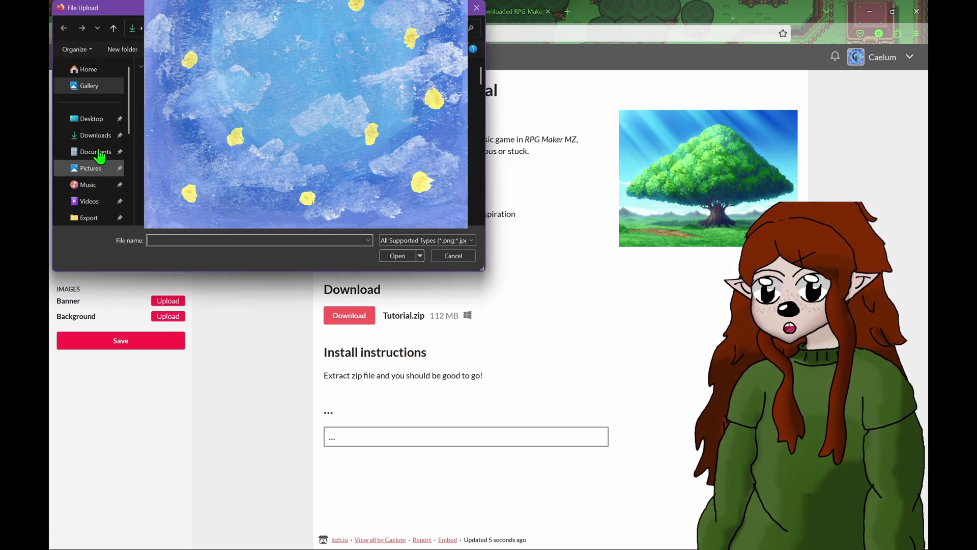
click(104, 120)
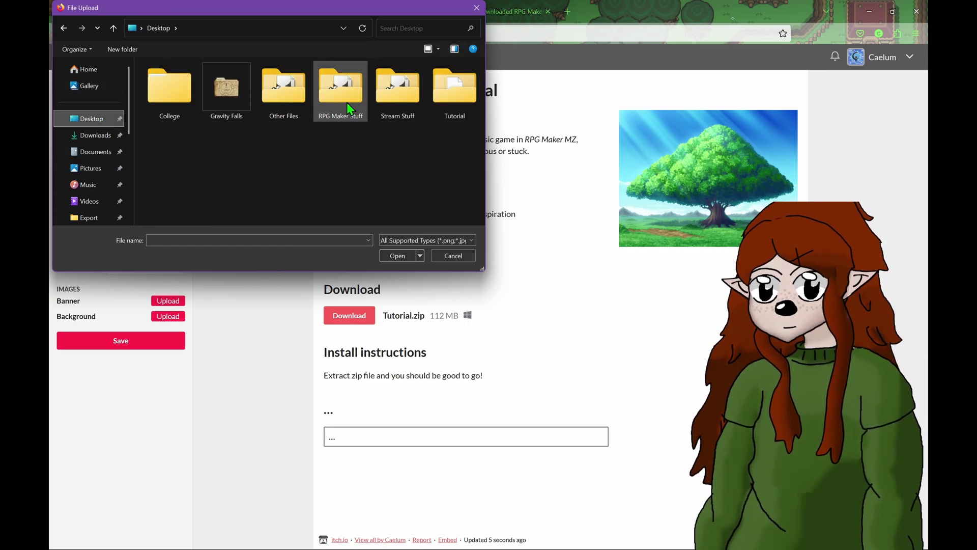
double_click(347, 102)
scroll(168, 178, down, 2)
double_click(209, 166)
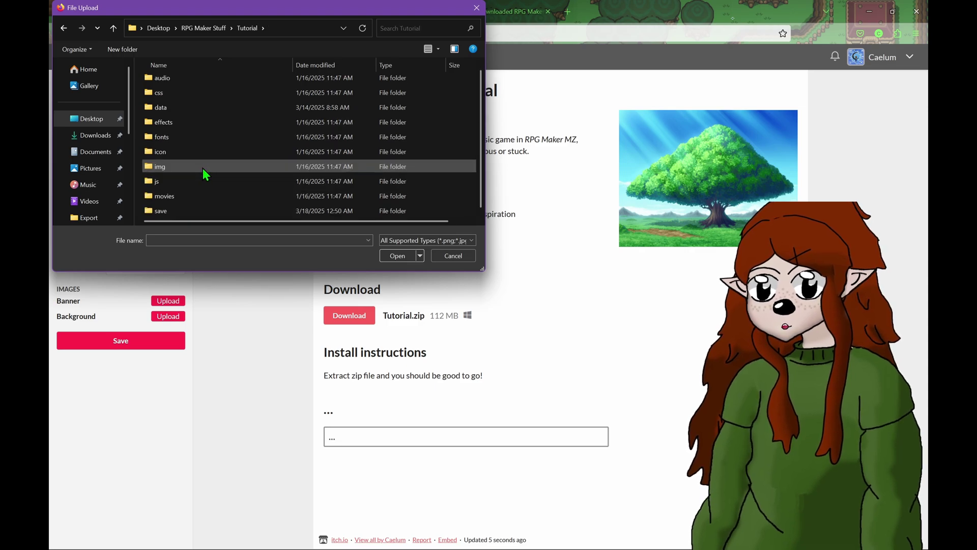
double_click(164, 167)
scroll(174, 176, down, 2)
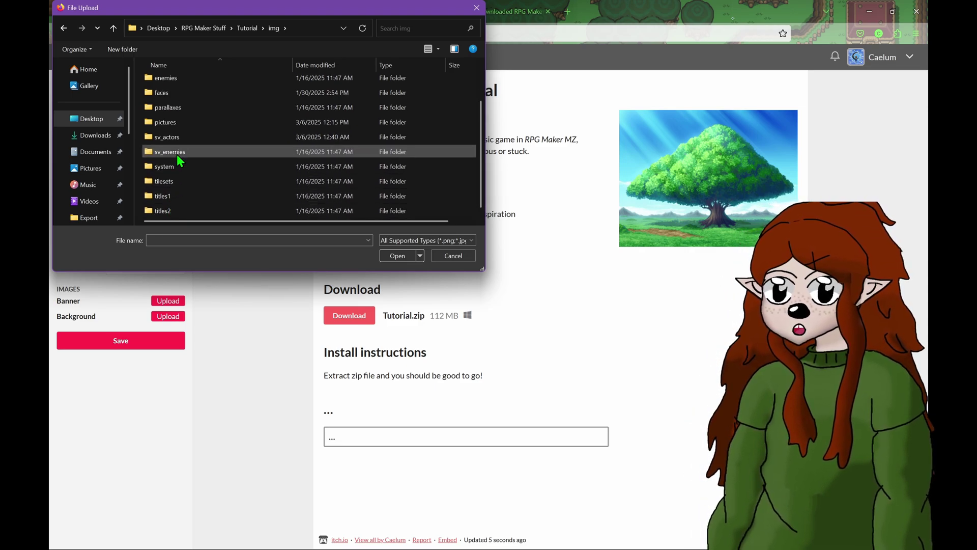
double_click(200, 109)
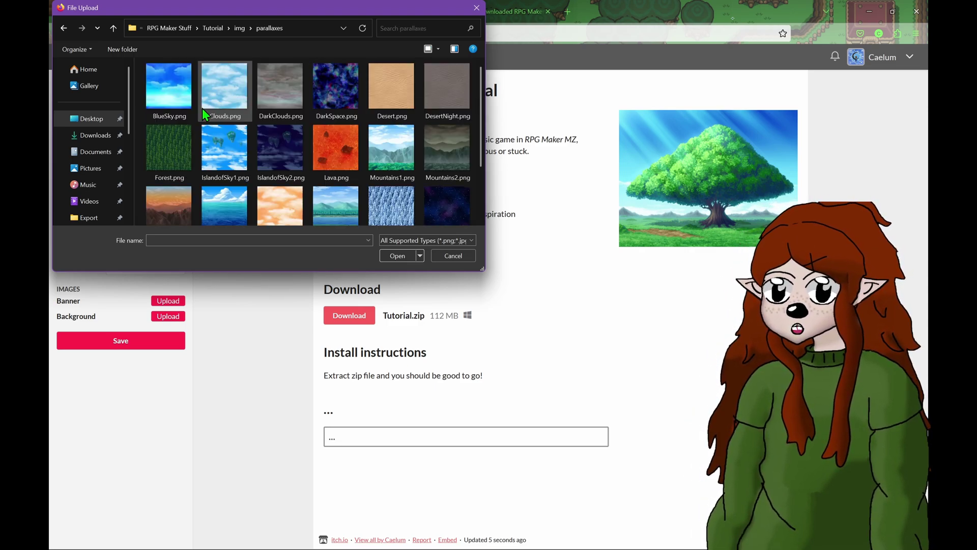
scroll(283, 160, down, 3)
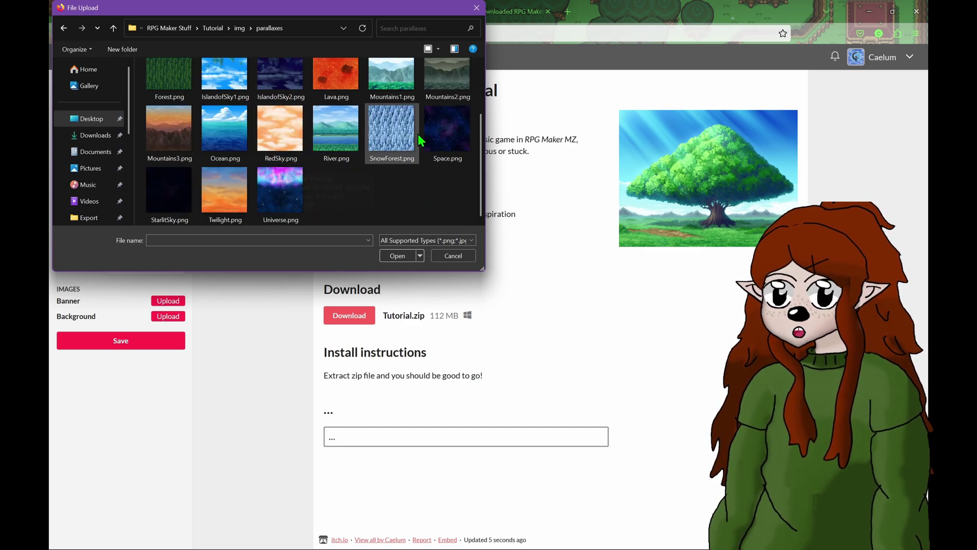
double_click(452, 133)
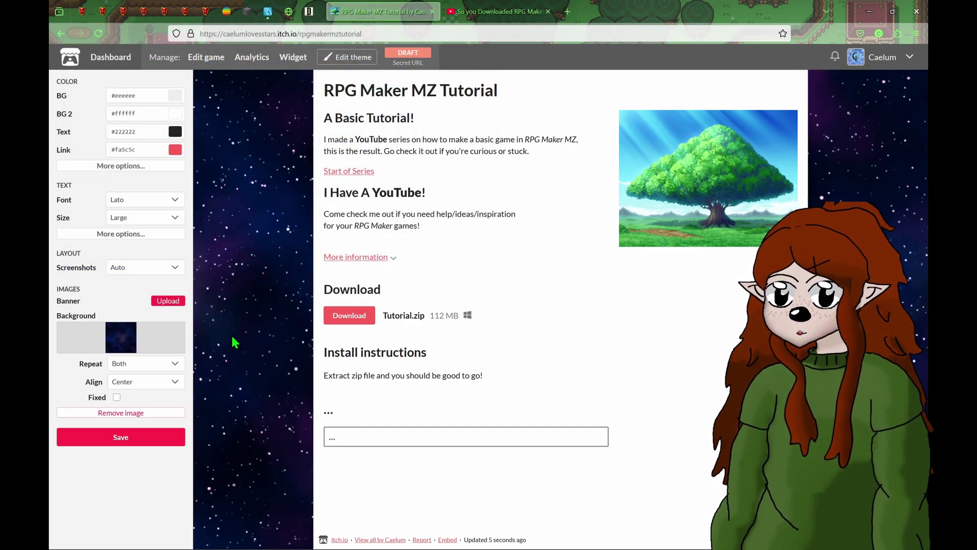
- Set Forest.png from the parallaxes folder as the page banner image
click(165, 302)
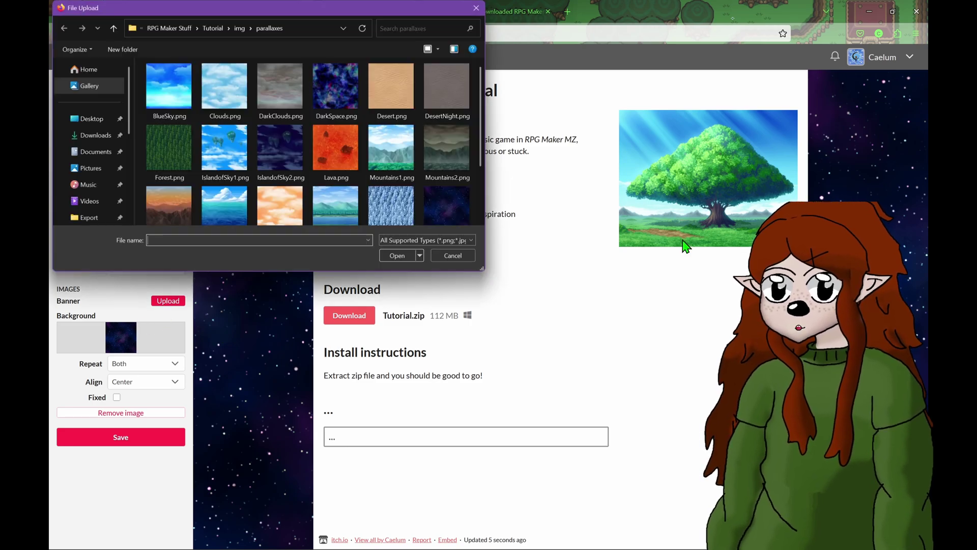
scroll(182, 109, down, 5)
click(158, 59)
double_click(158, 59)
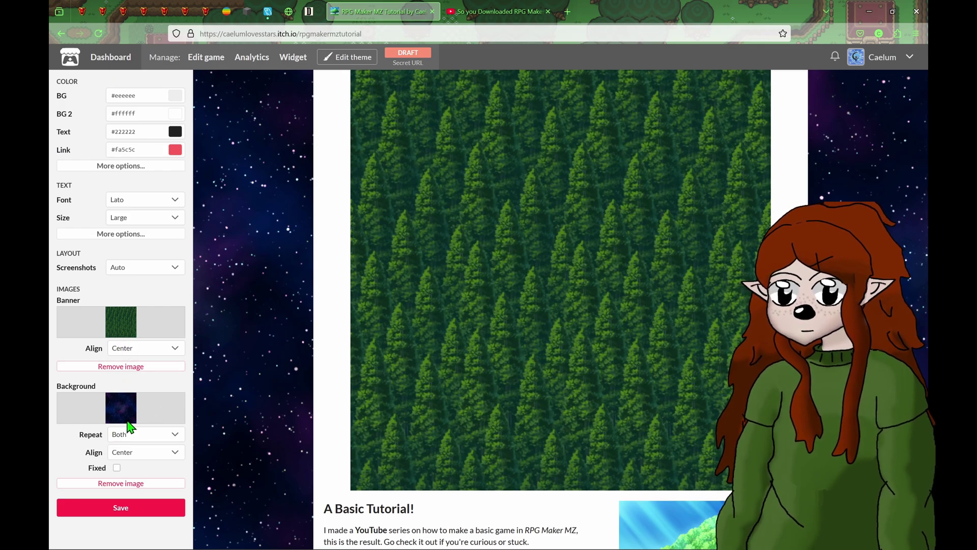
- Remove the Forest banner and Space background, then upload a new background image
click(120, 366)
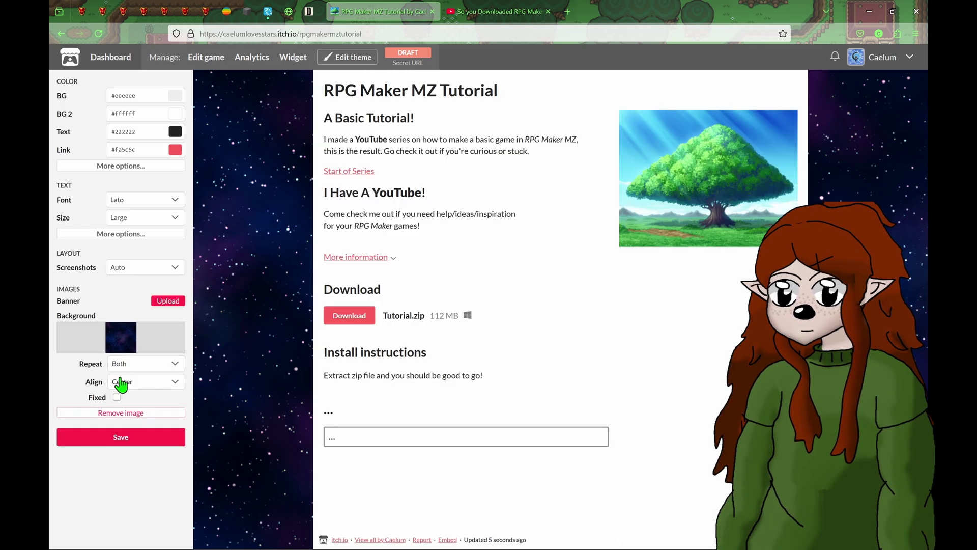
click(113, 413)
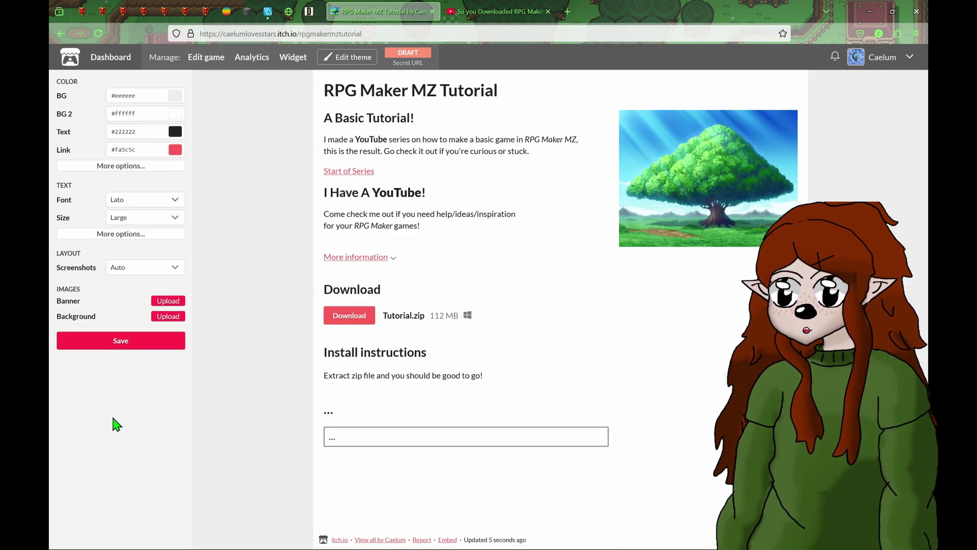
click(168, 317)
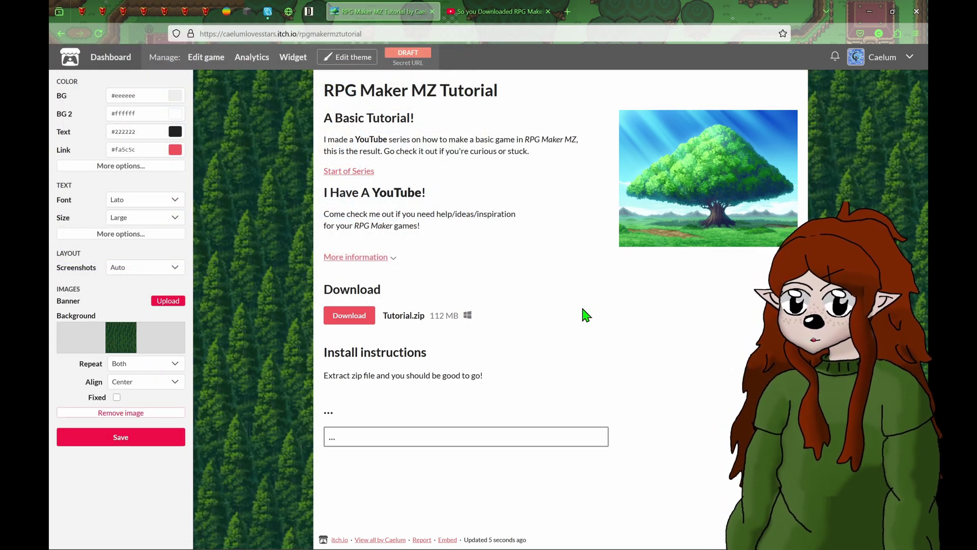
- After trying Pixel and Sans Serif, set the page font to Anonymous Pro at Very Large size
click(152, 200)
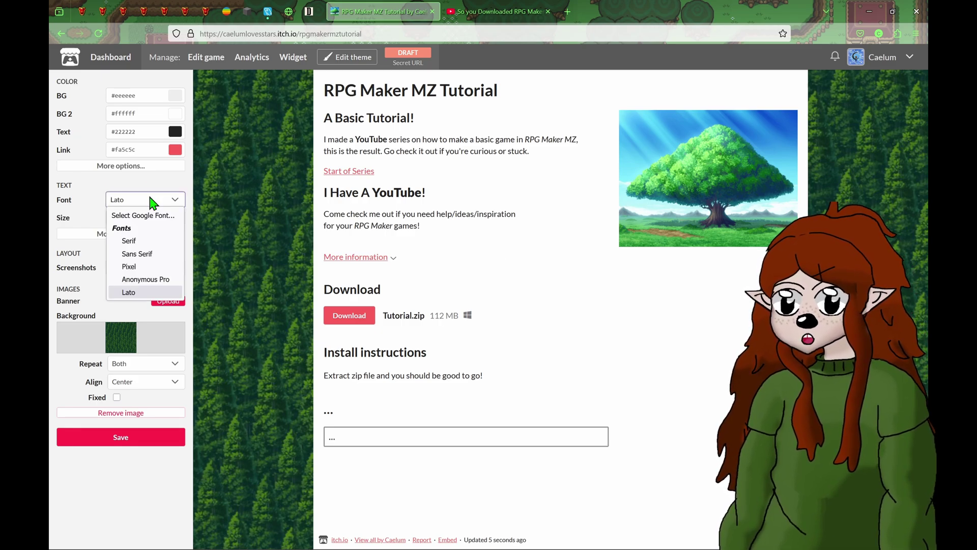
click(148, 266)
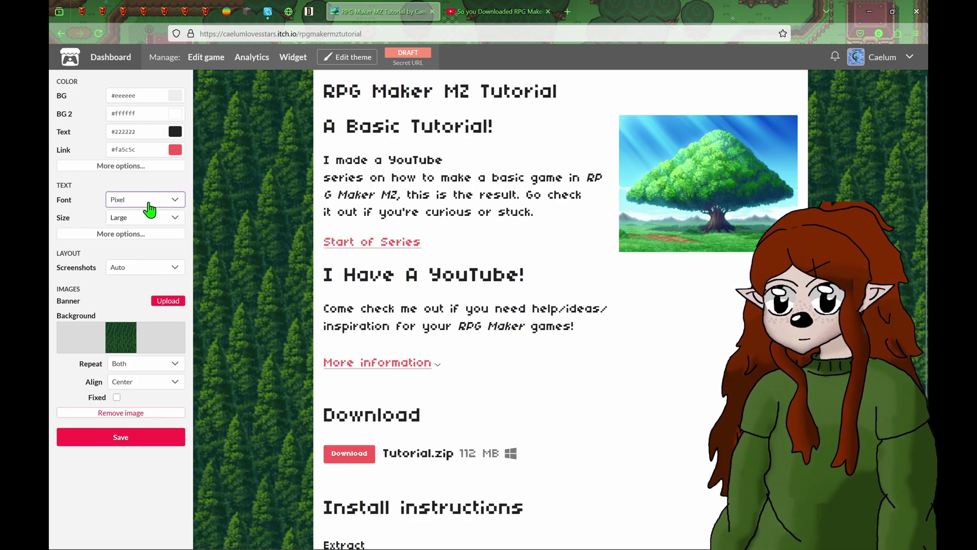
click(147, 203)
click(161, 254)
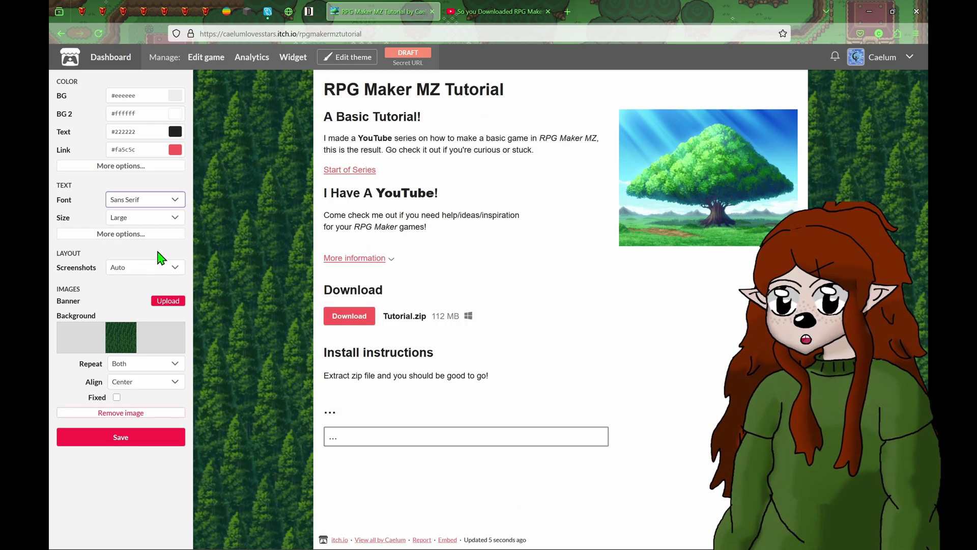
click(162, 200)
click(153, 277)
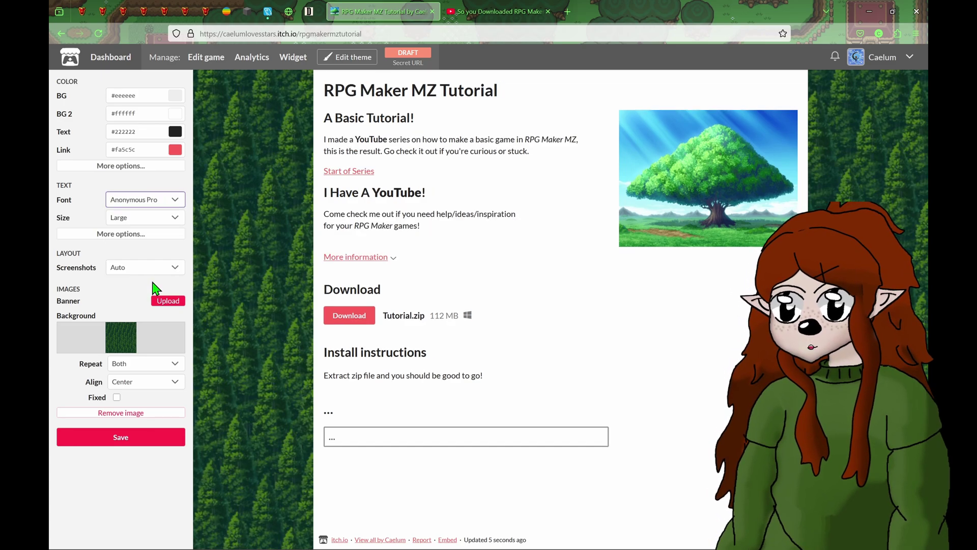
click(153, 201)
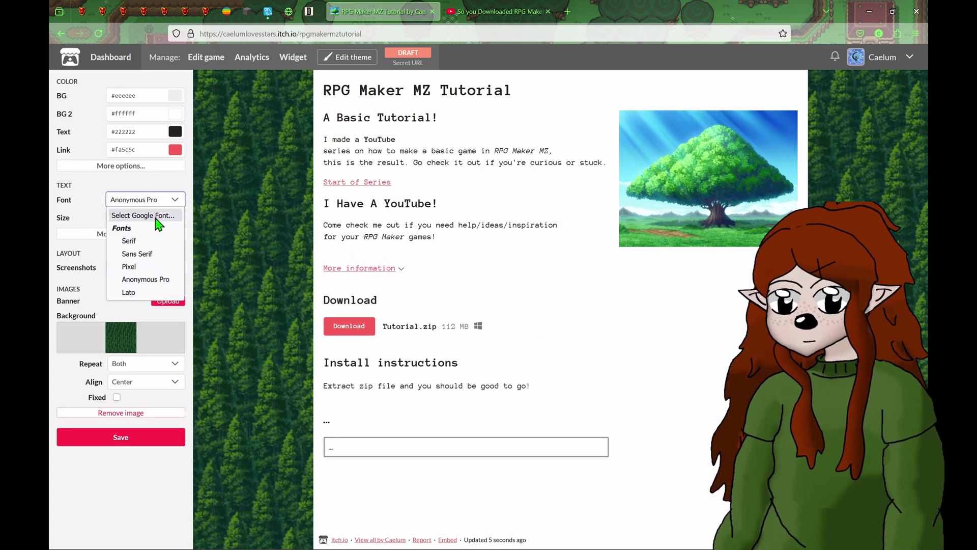
click(79, 210)
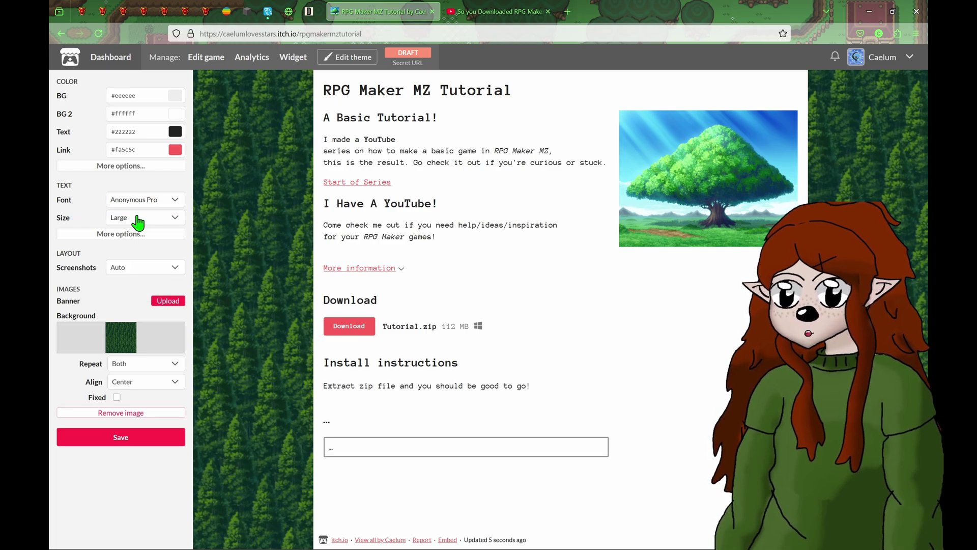
click(138, 222)
click(131, 271)
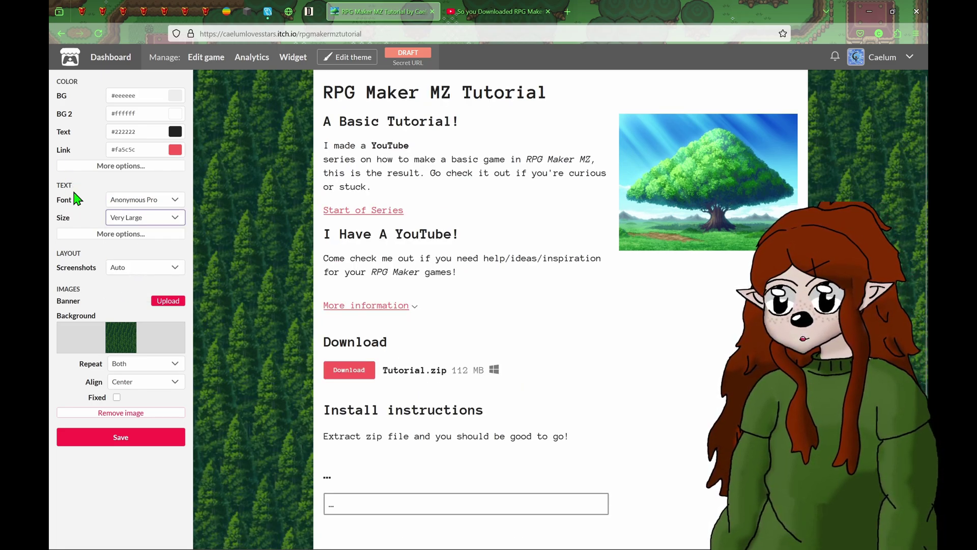
- Turn the page headers green (#34713c)
click(90, 167)
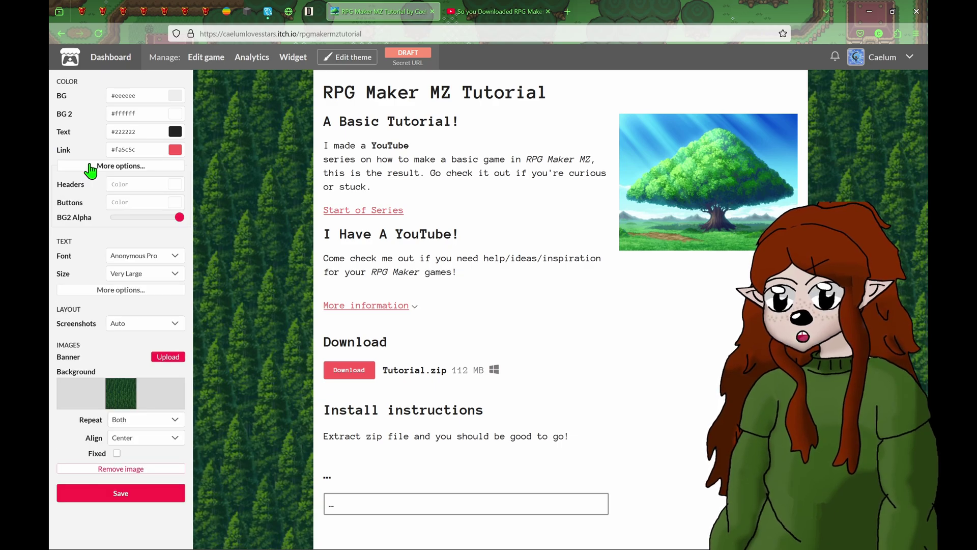
click(176, 188)
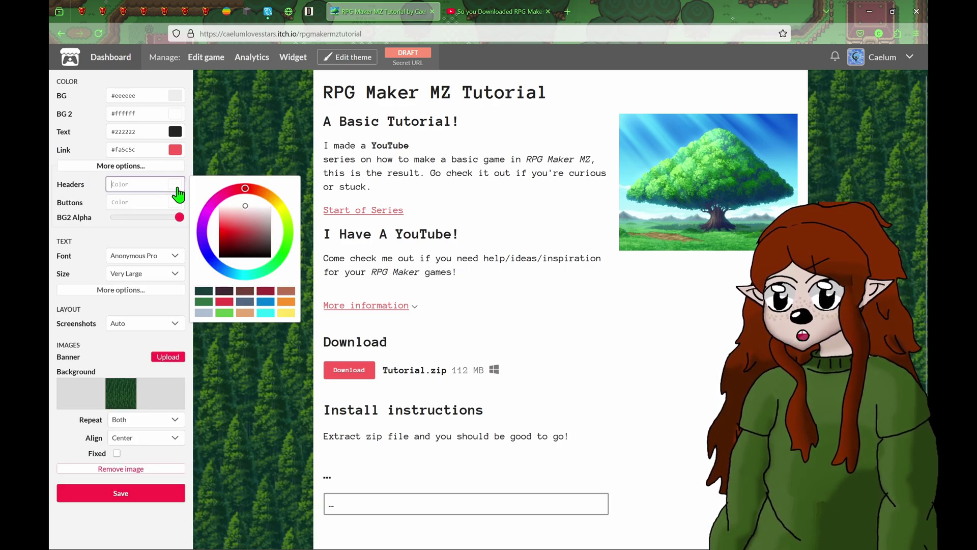
click(278, 258)
drag(224, 209, 255, 239)
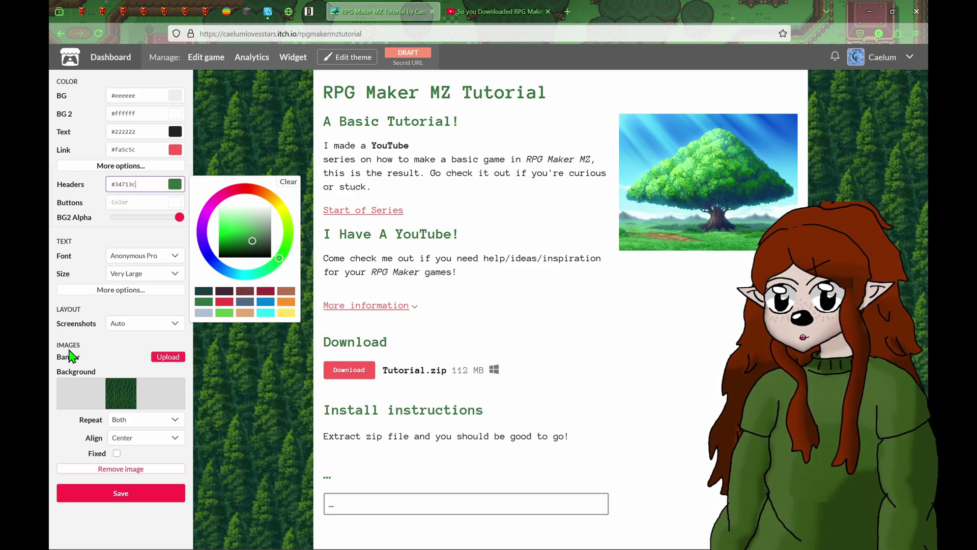
click(96, 249)
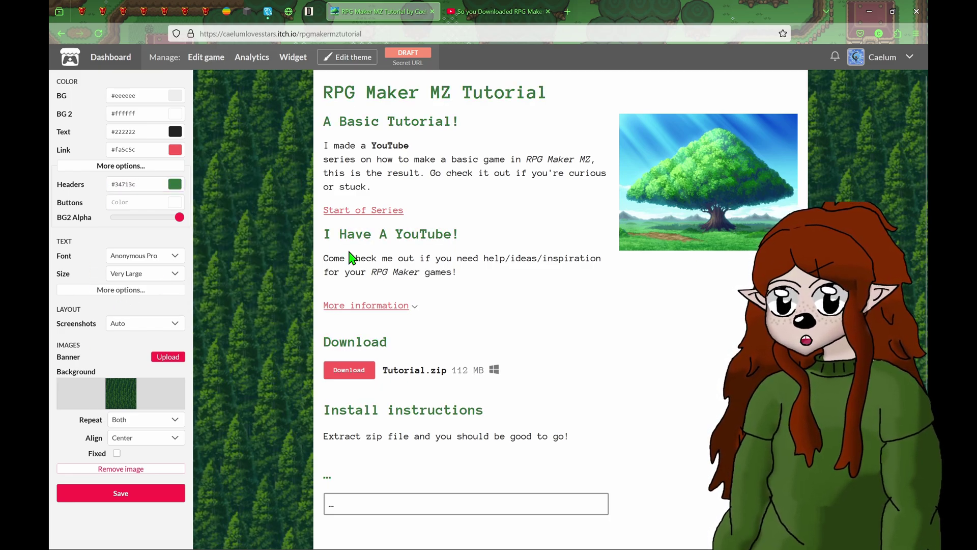
- Give the Download button and page links a cyan colour
click(174, 203)
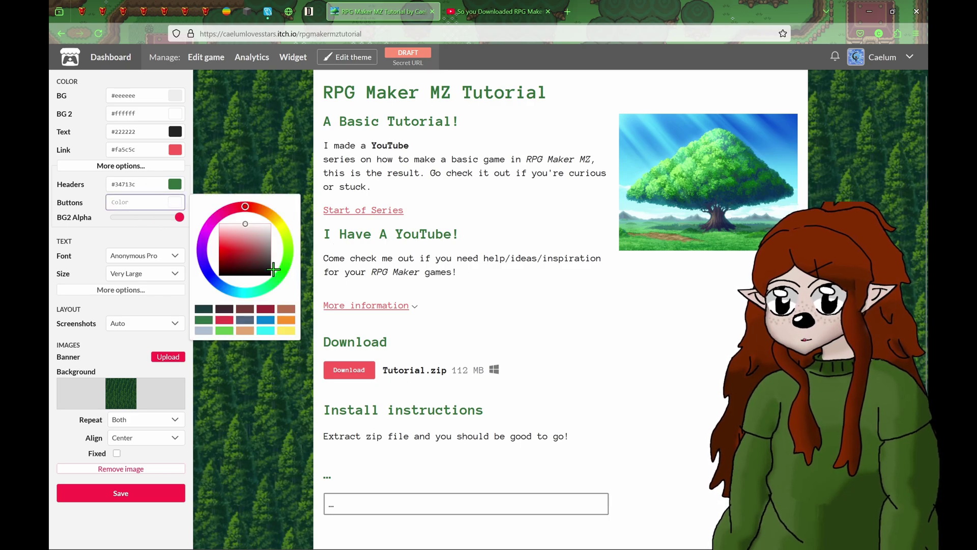
click(239, 292)
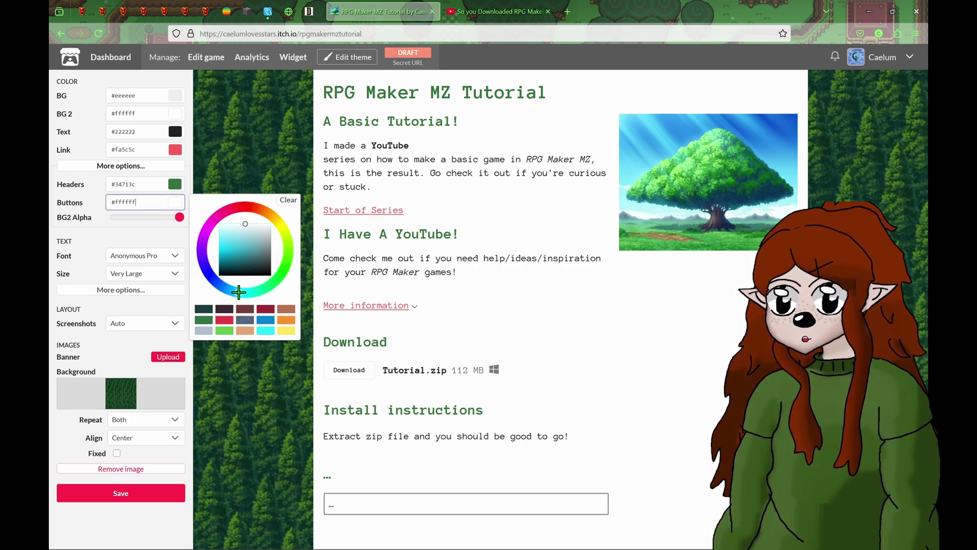
drag(241, 253, 232, 248)
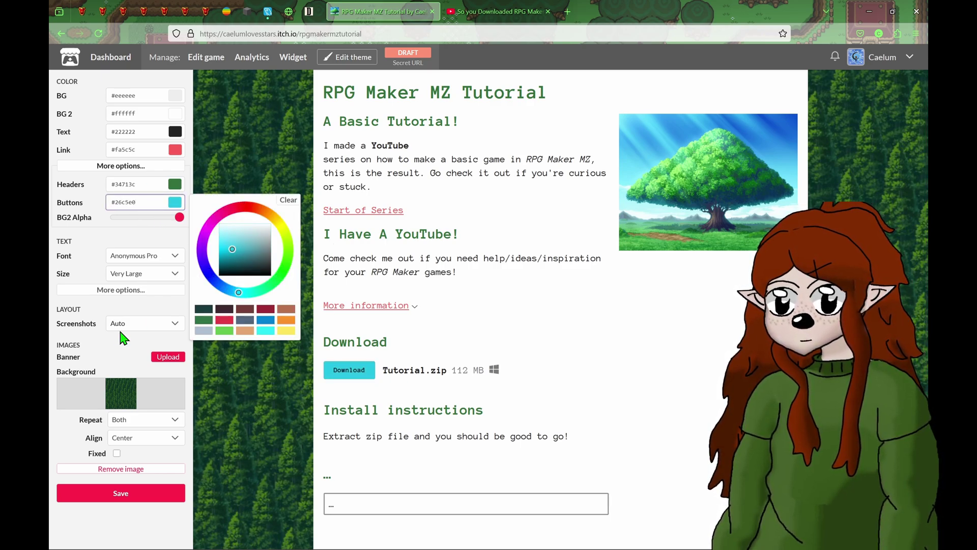
click(88, 239)
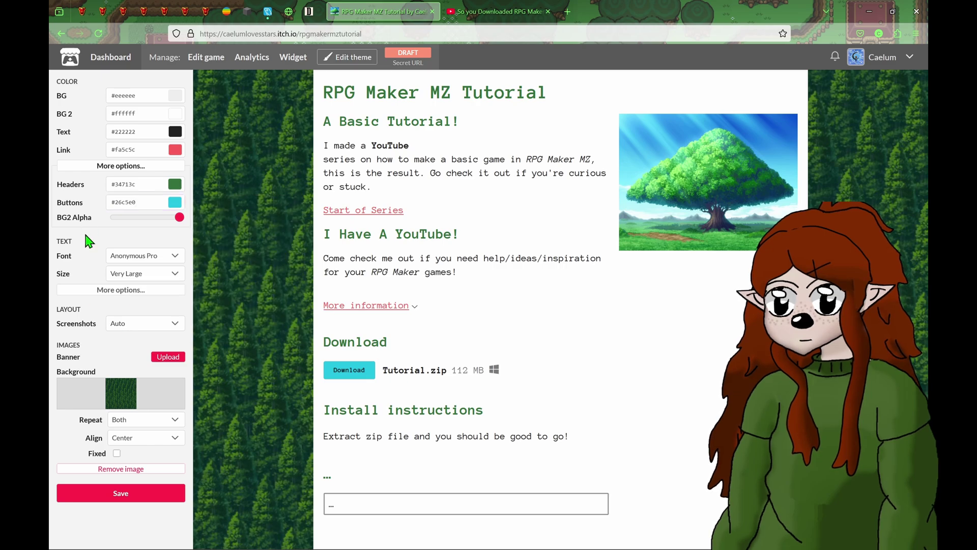
click(175, 149)
text(#5b99fa)
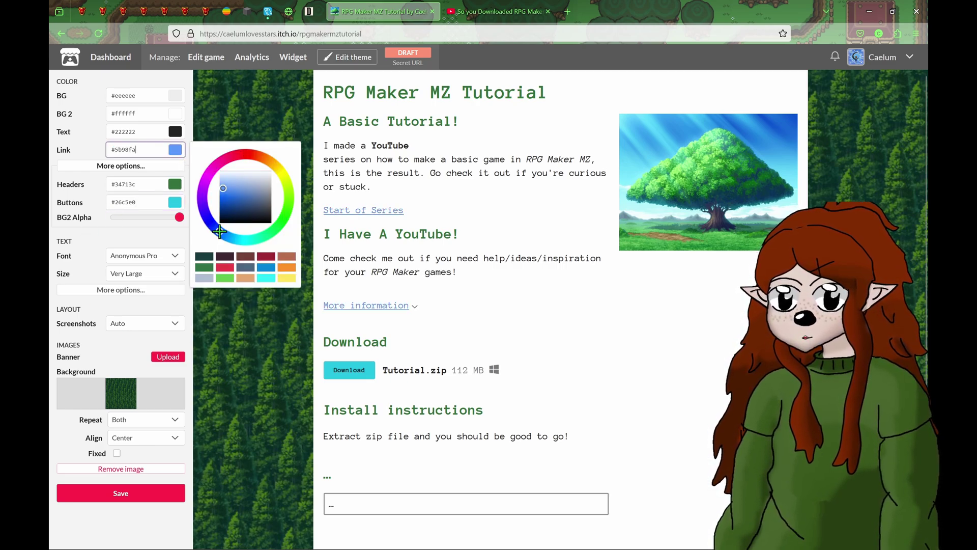
drag(220, 233, 243, 240)
click(265, 279)
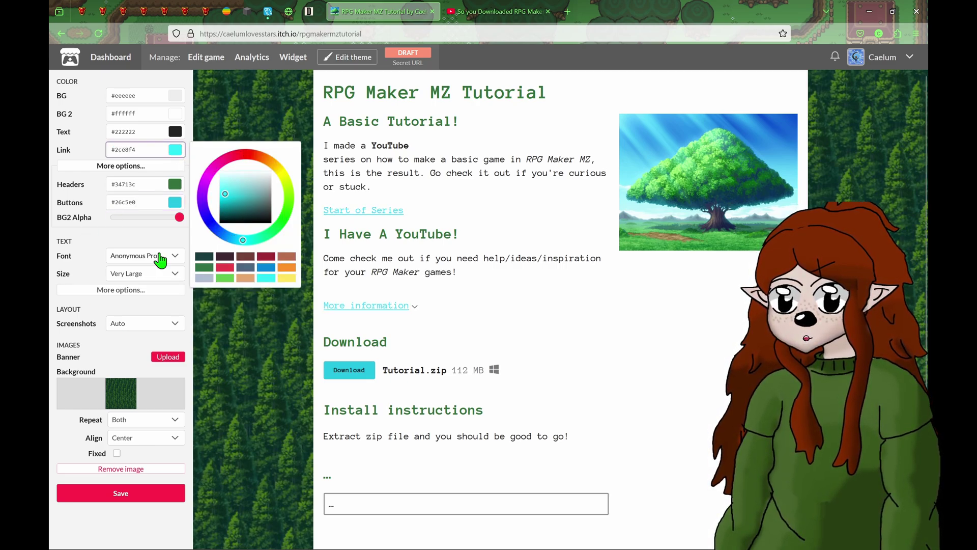
click(84, 239)
scroll(495, 359, down, 1)
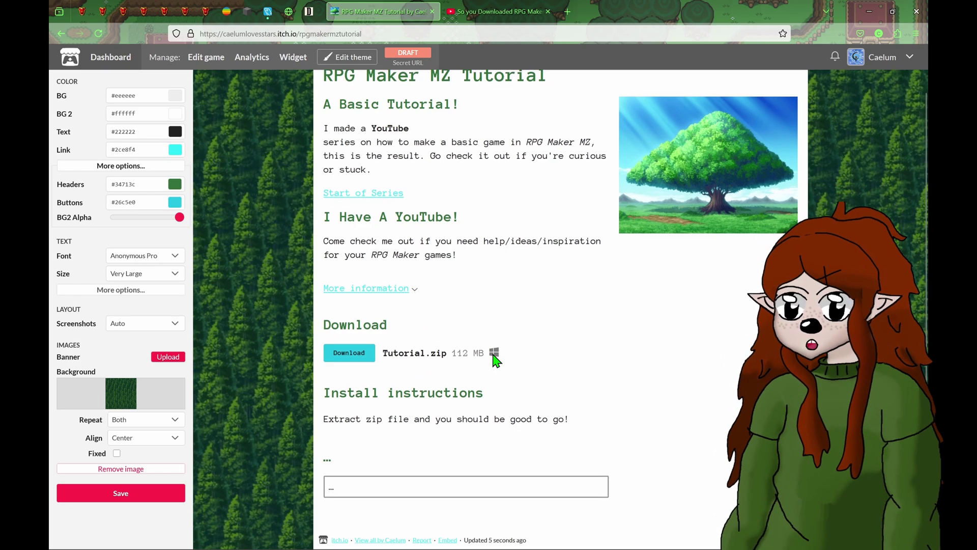
scroll(495, 359, up, 1)
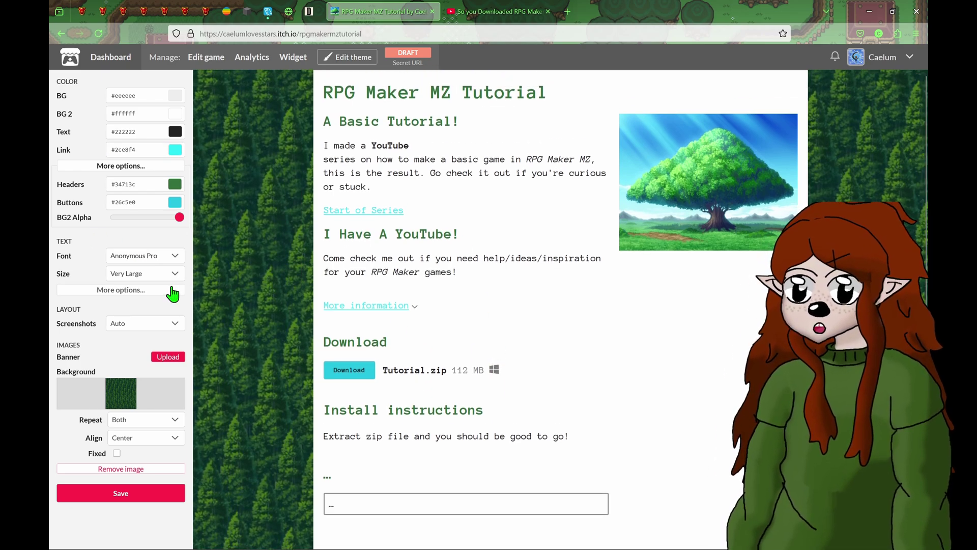
- Make the content panel cream #ece8ca, buttons teal #17798a and links #2d9aa1
click(173, 120)
drag(239, 168, 247, 143)
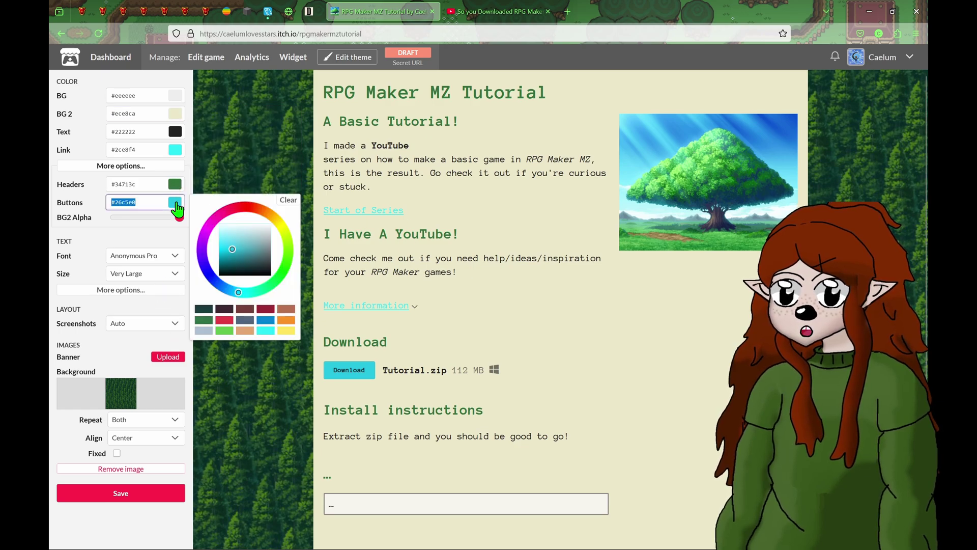
click(177, 202)
drag(227, 249, 233, 257)
click(175, 150)
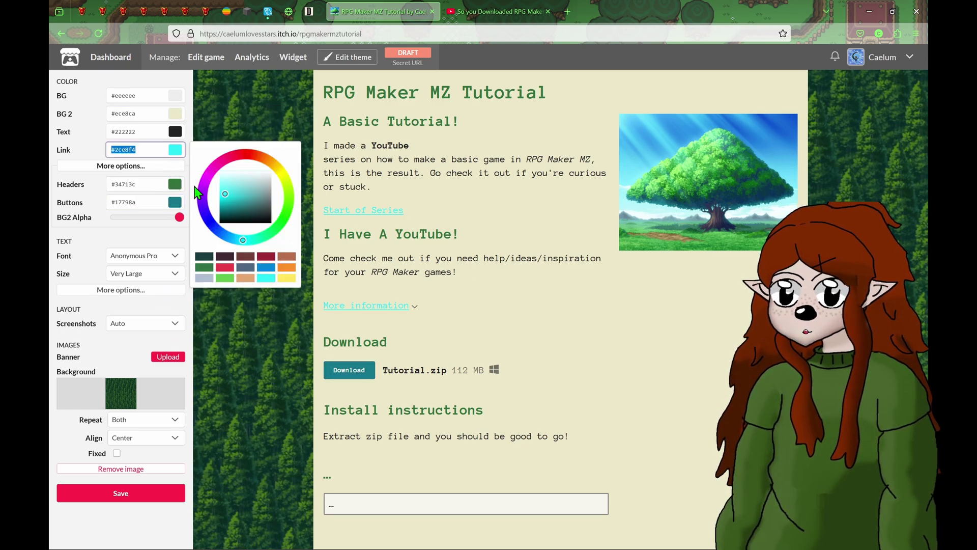
mouse_move(225, 195)
mouse_down()
mouse_move(234, 208)
mouse_move(242, 202)
mouse_up()
click(694, 392)
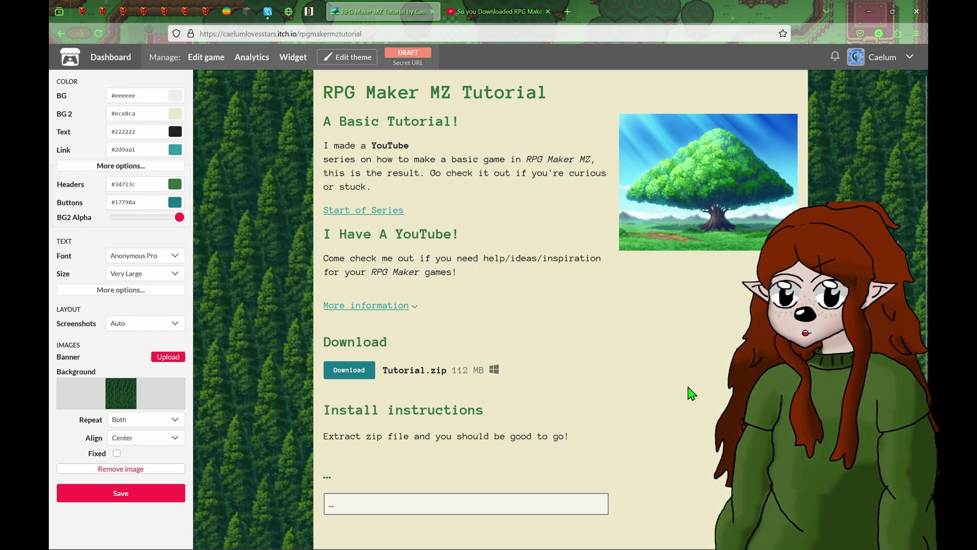
scroll(689, 393, down, 1)
scroll(689, 393, up, 1)
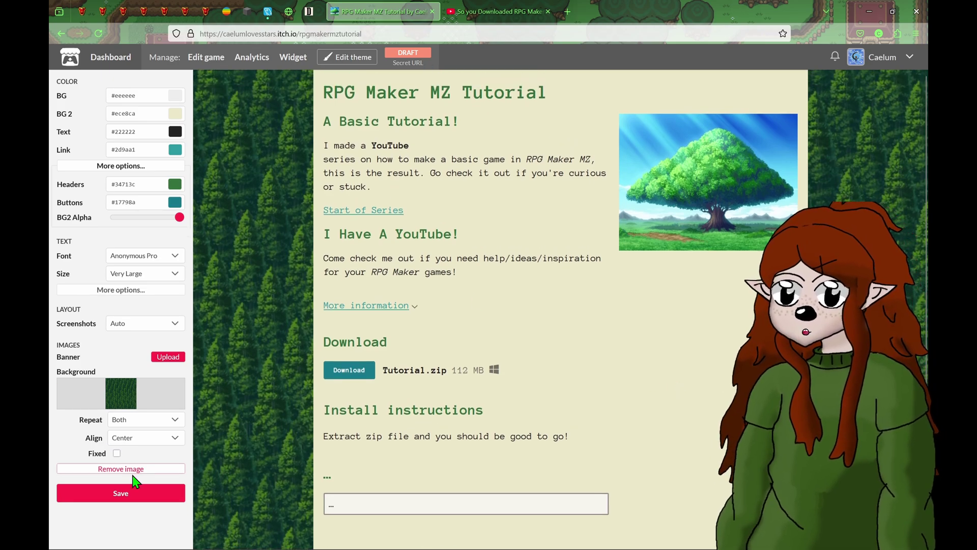
- Save the theme and close the editor to preview the full-width page
click(146, 499)
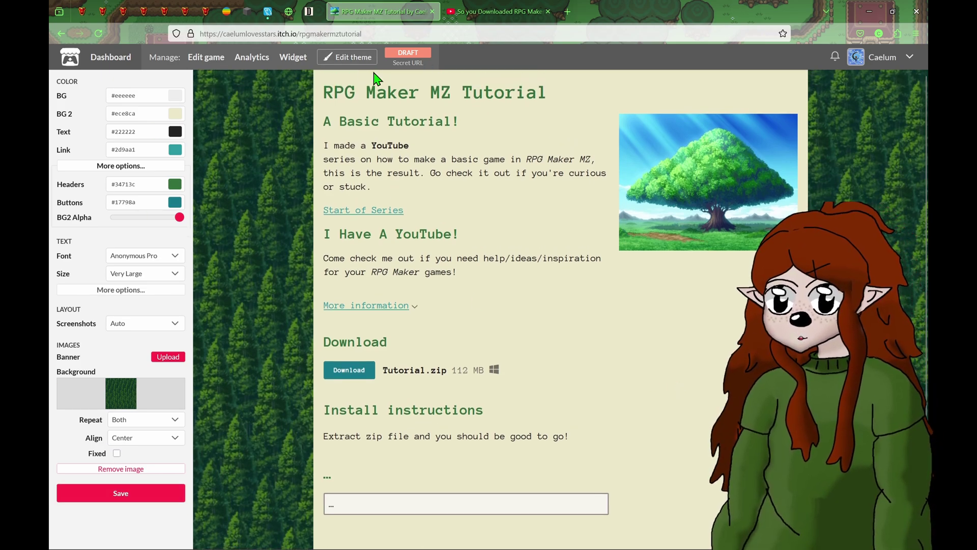
click(357, 57)
scroll(573, 398, down, 1)
scroll(572, 397, up, 1)
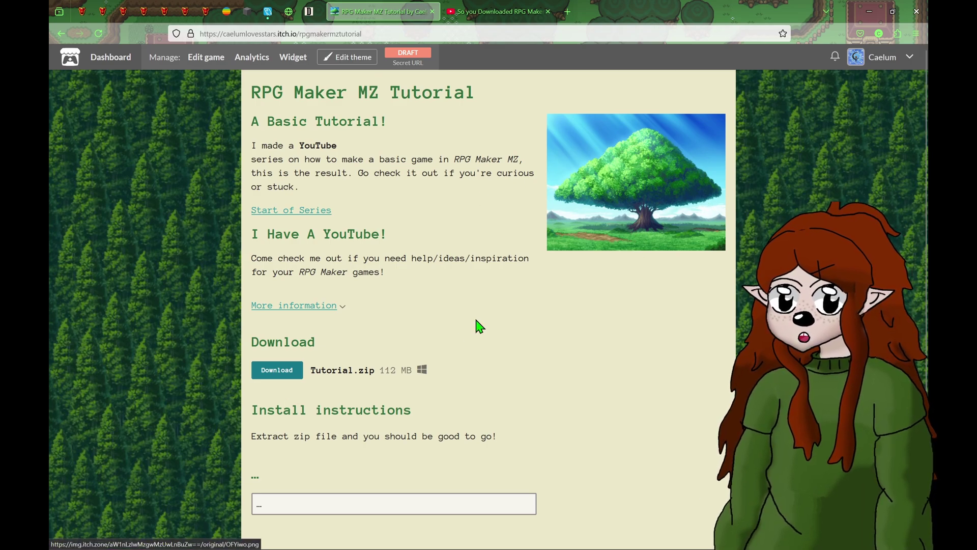
scroll(453, 341, down, 1)
scroll(432, 305, up, 1)
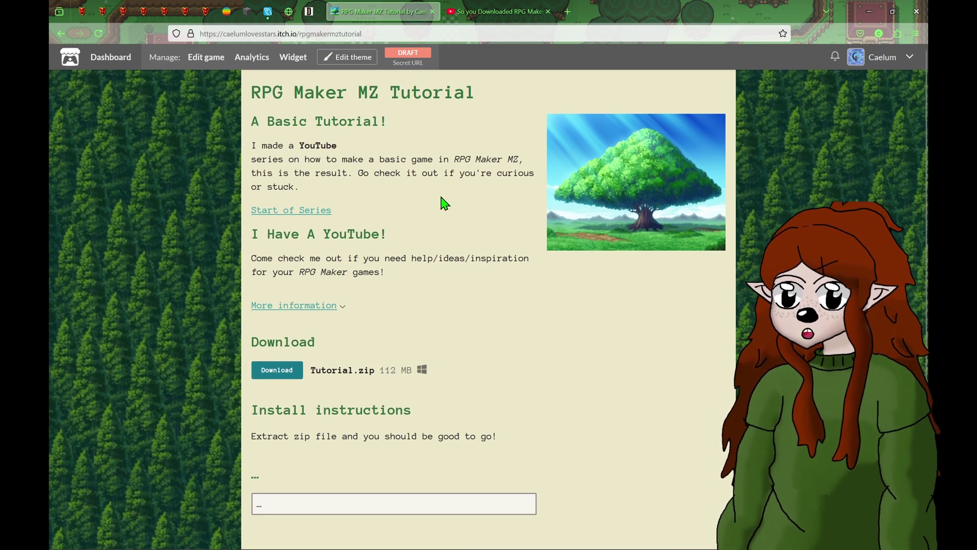
scroll(442, 202, down, 1)
scroll(441, 202, up, 1)
scroll(442, 202, down, 1)
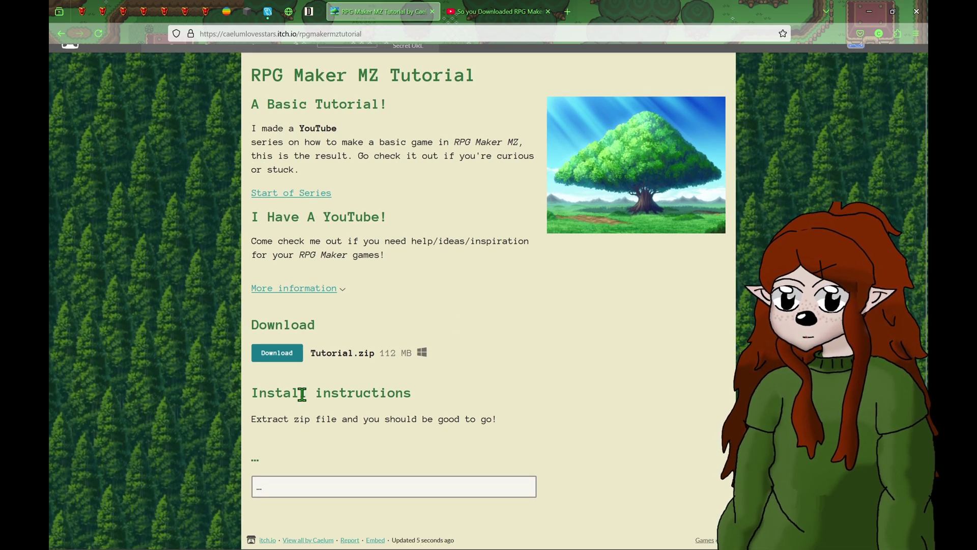
scroll(508, 424, up, 1)
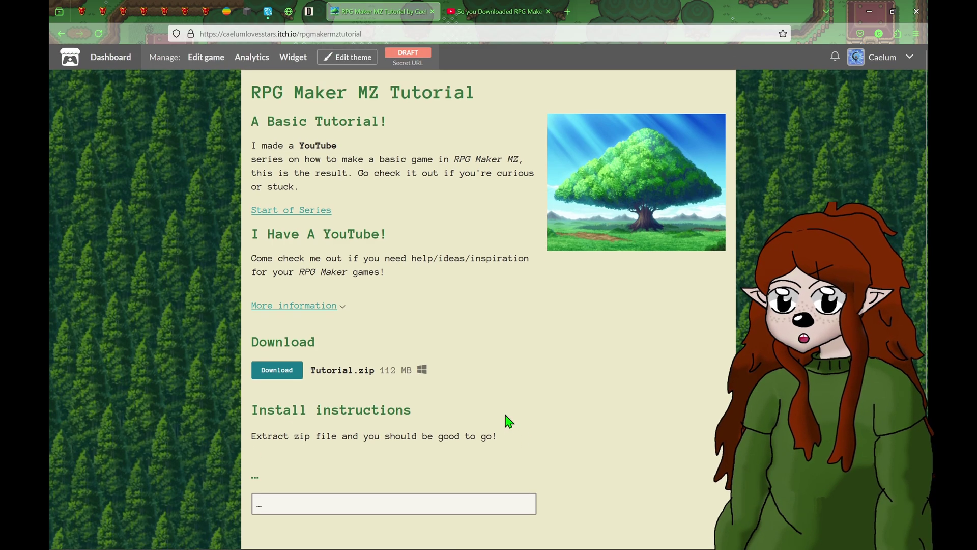
scroll(506, 415, down, 1)
scroll(505, 413, up, 1)
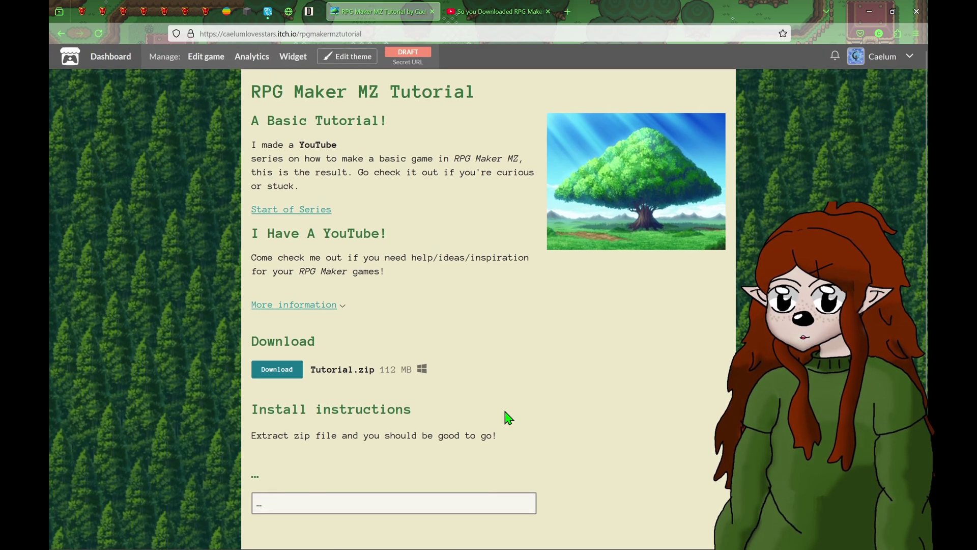
scroll(508, 417, down, 1)
- Expand and collapse the More information details while reviewing the page
click(289, 290)
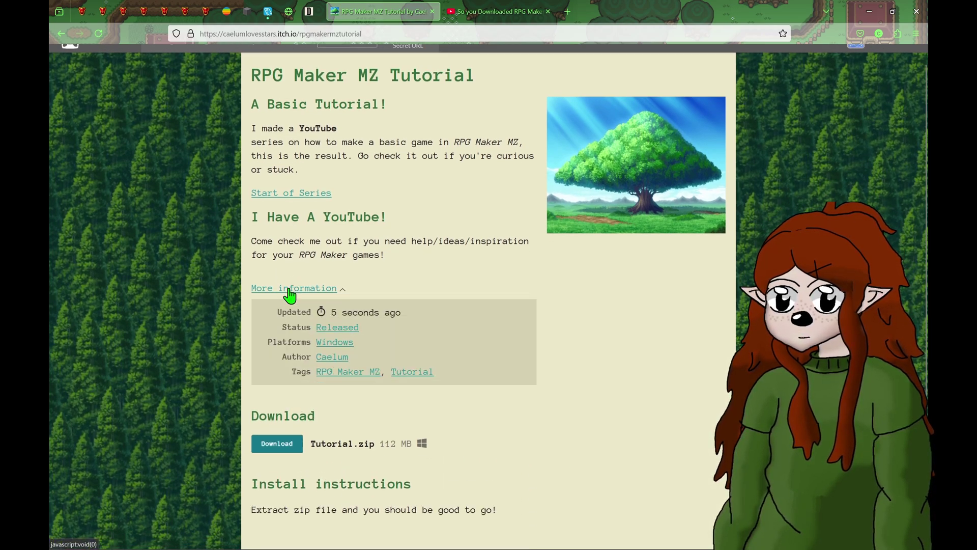
click(304, 289)
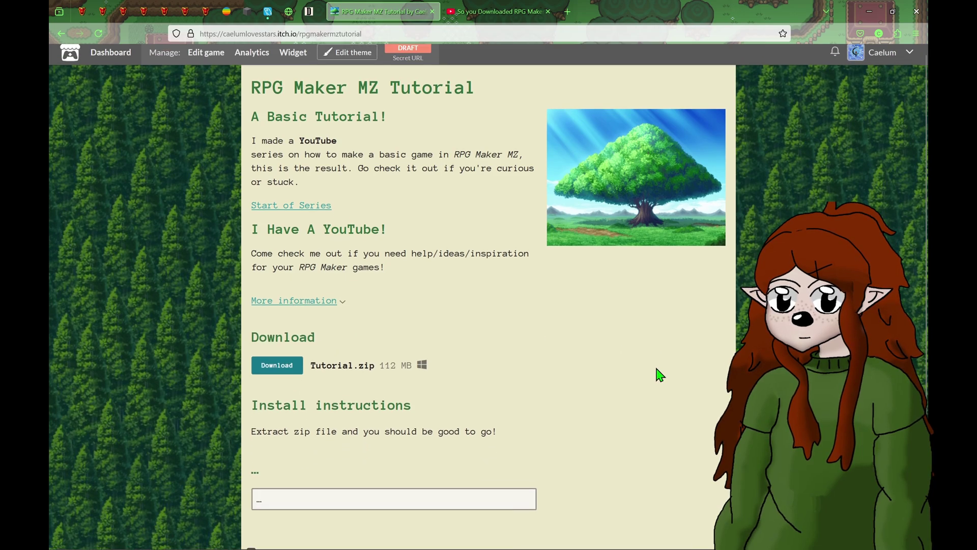
scroll(585, 298, up, 1)
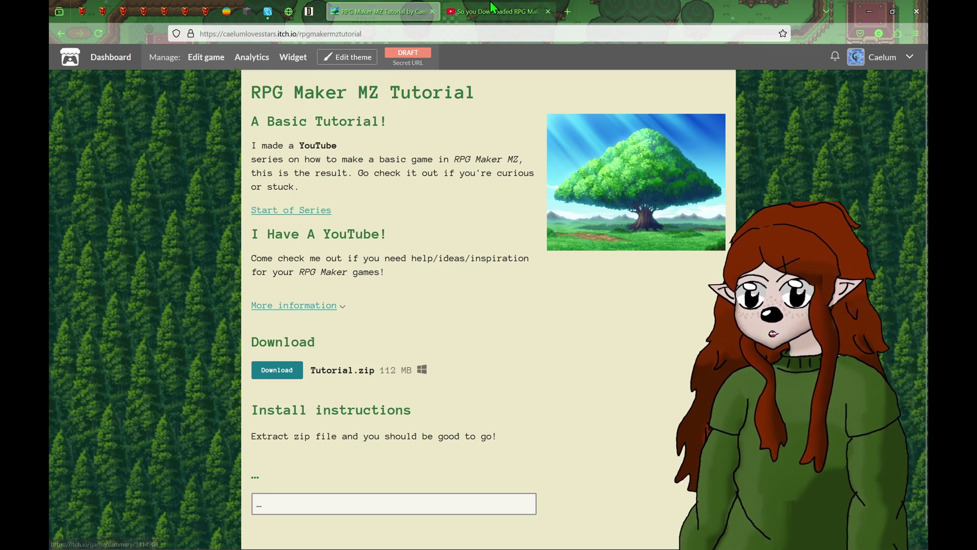
scroll(611, 280, down, 1)
scroll(583, 245, up, 1)
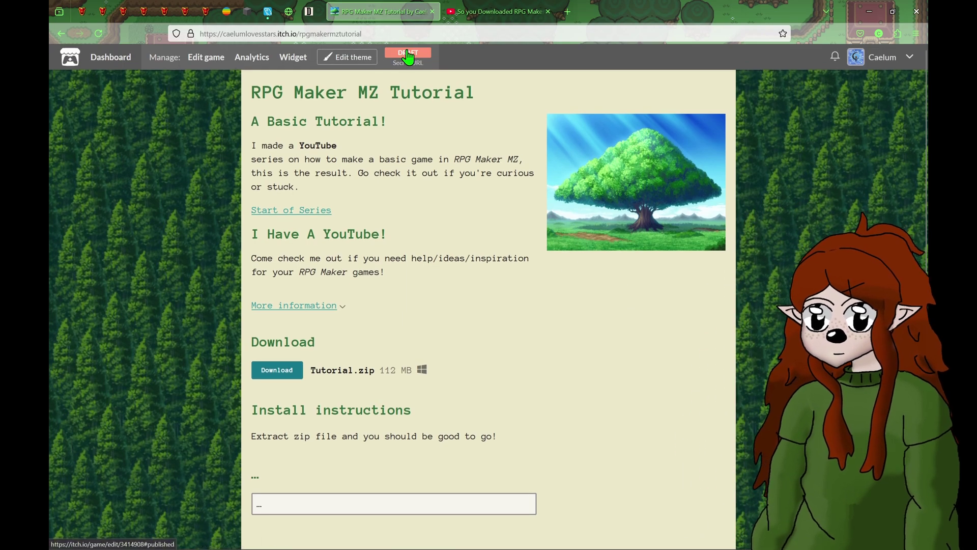
- Set the project visibility to 'Anyone can view the page', save, and dismiss the update notice
click(403, 53)
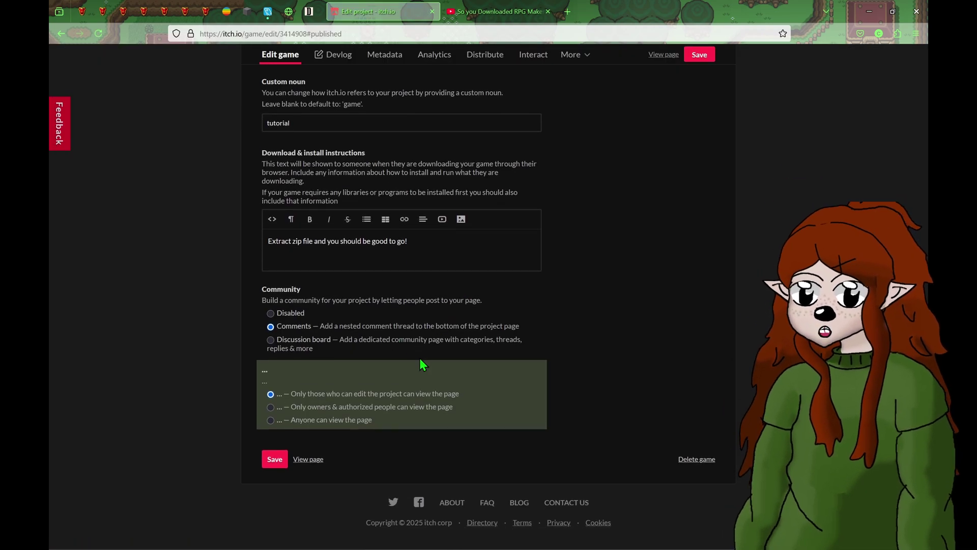
click(274, 422)
click(270, 463)
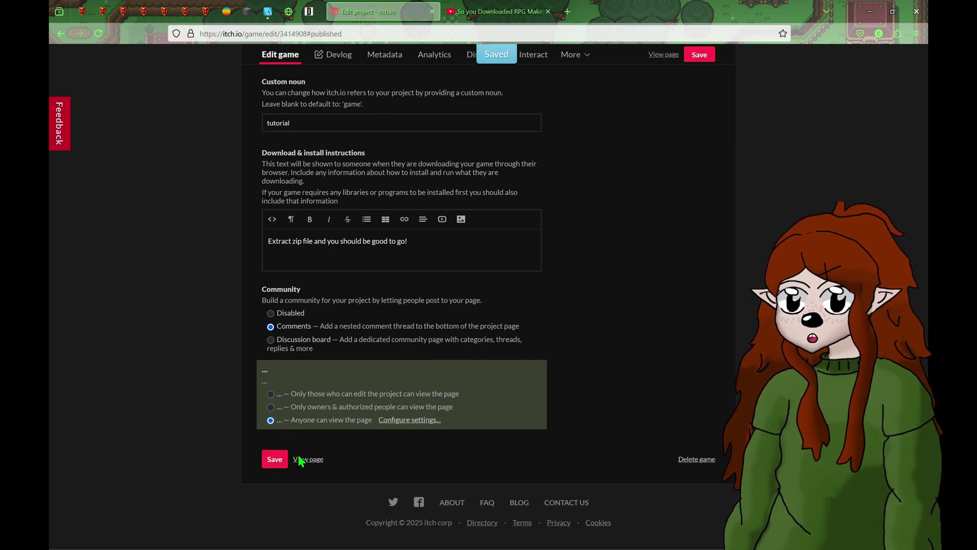
click(302, 460)
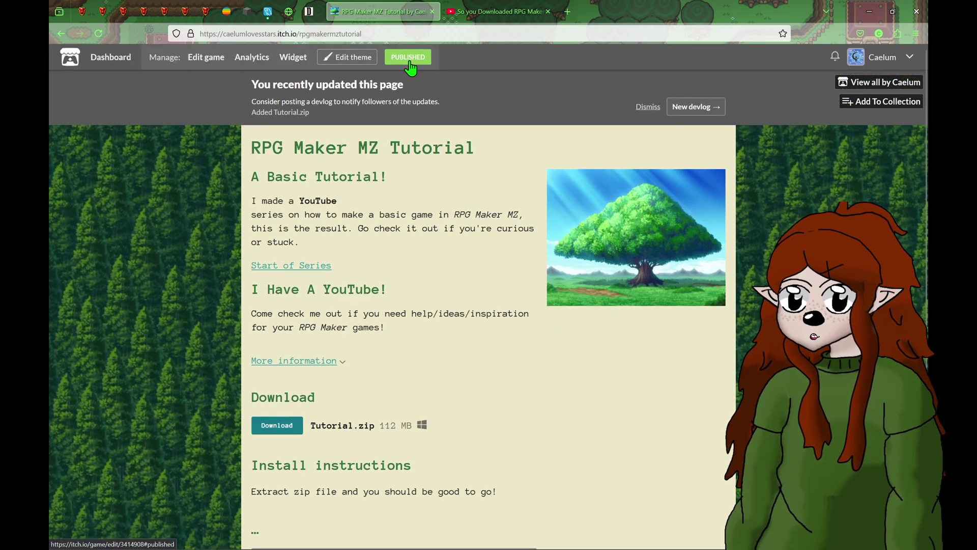
click(646, 107)
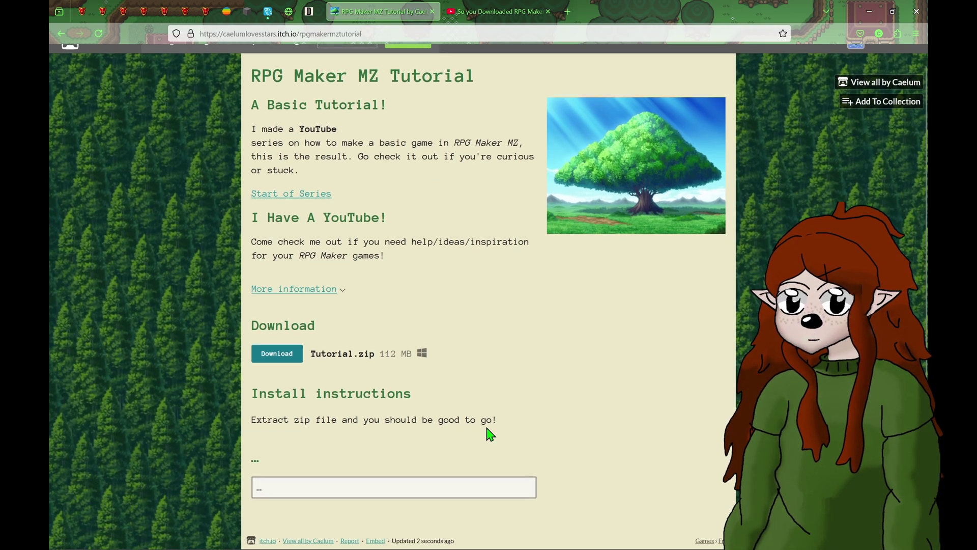